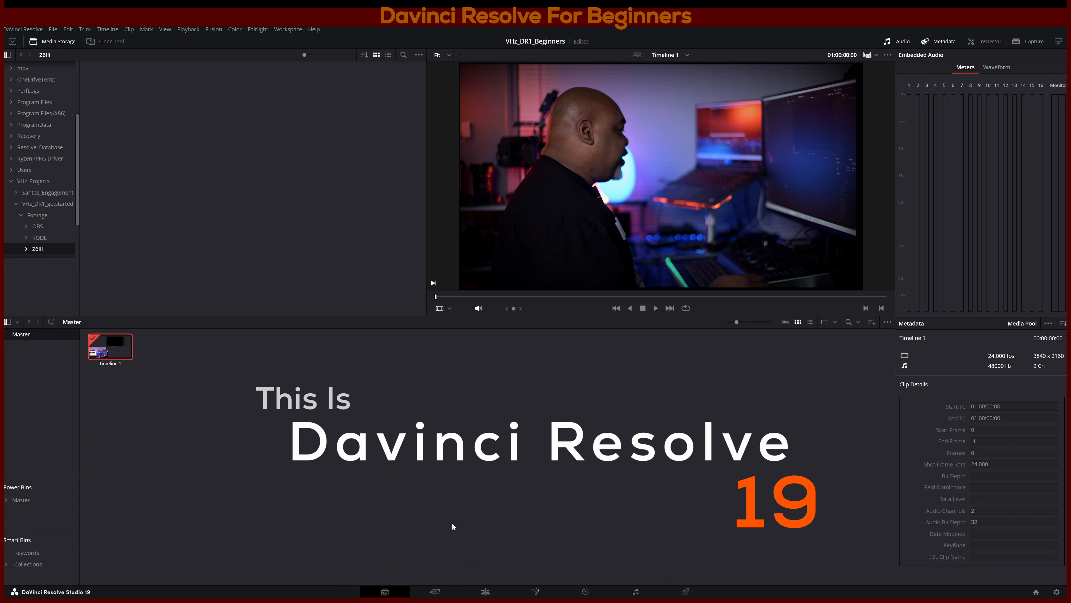
Step: Look through the Cut, Edit, Color, Fairlight and Deliver pages to see each workspace's layout
click(436, 592)
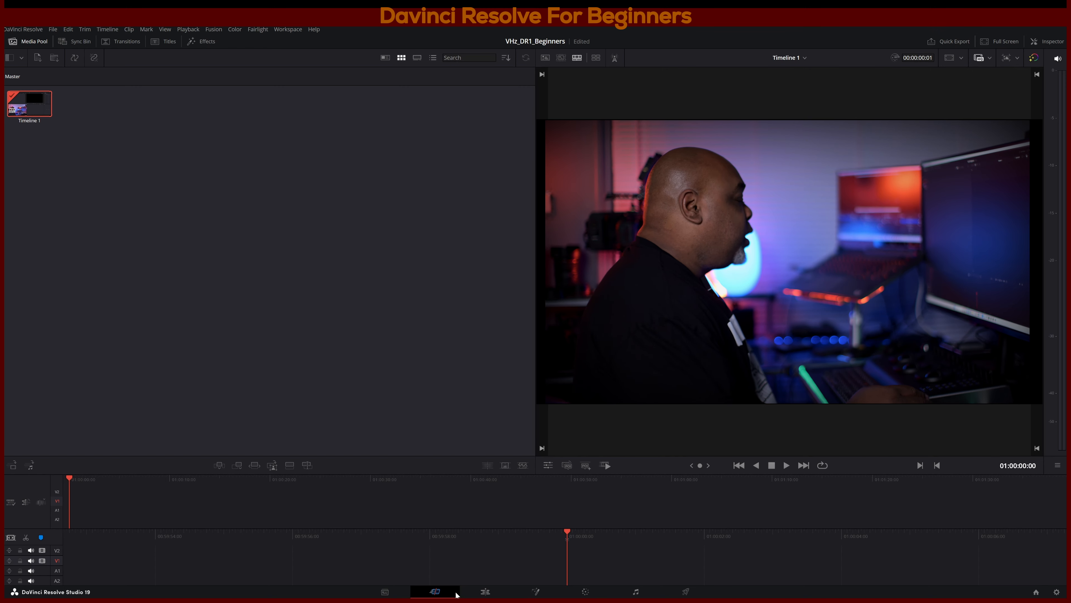
click(486, 592)
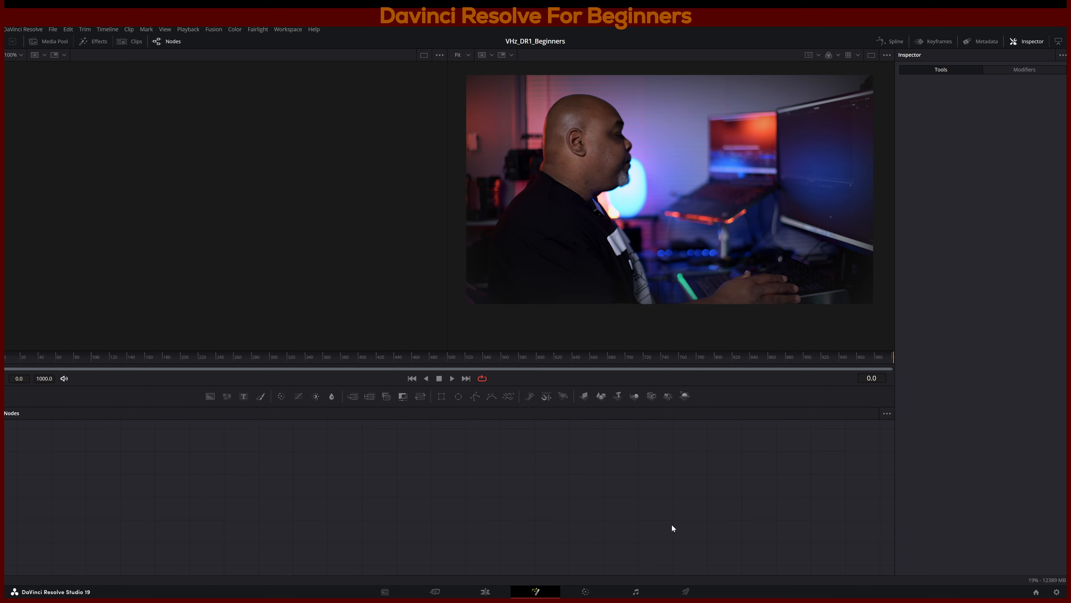
click(586, 592)
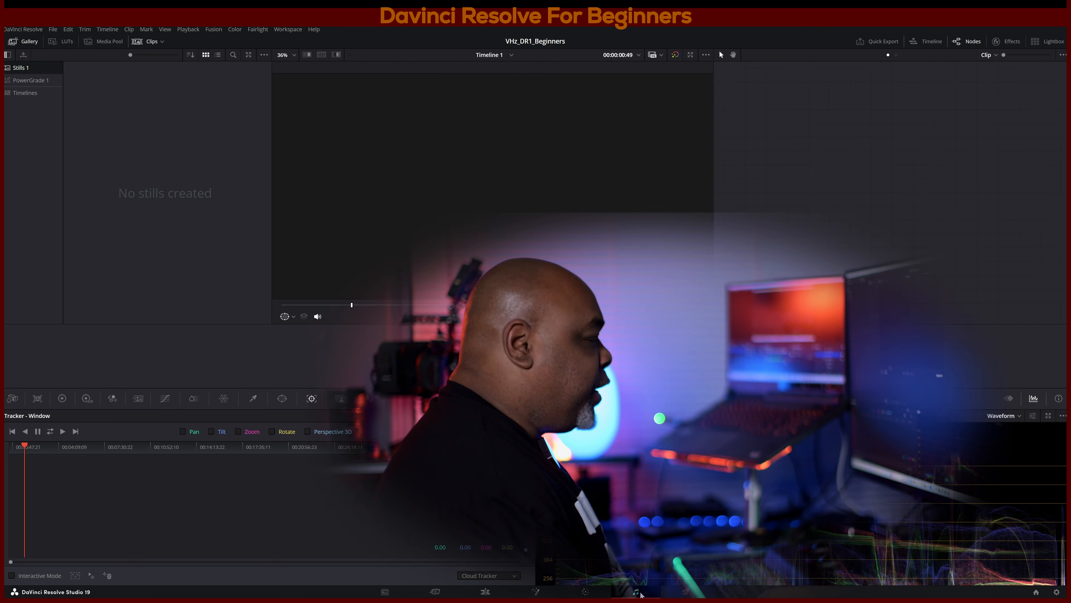
click(640, 593)
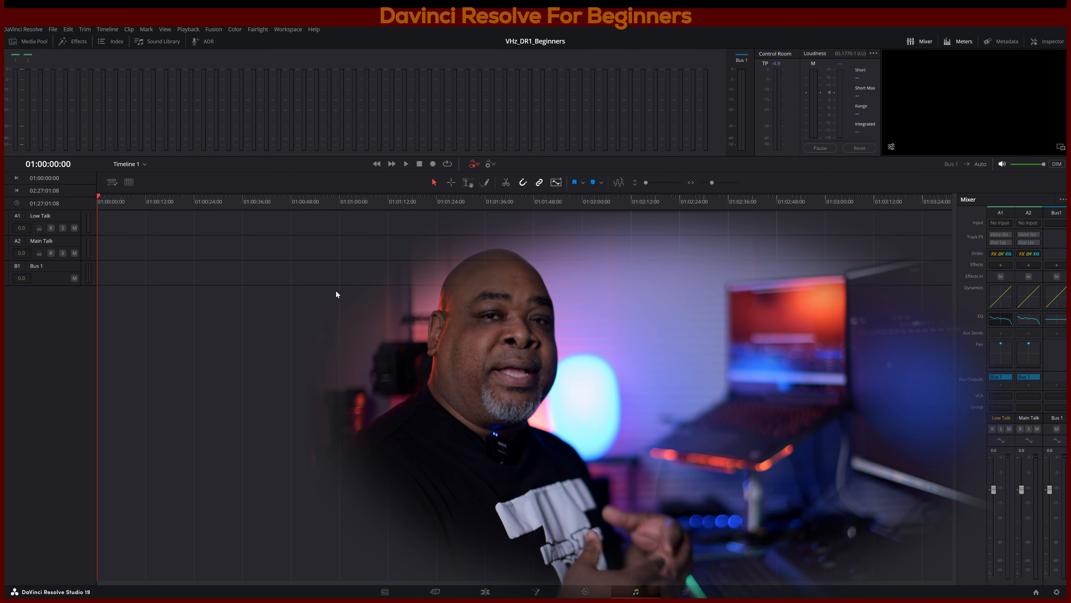
click(685, 591)
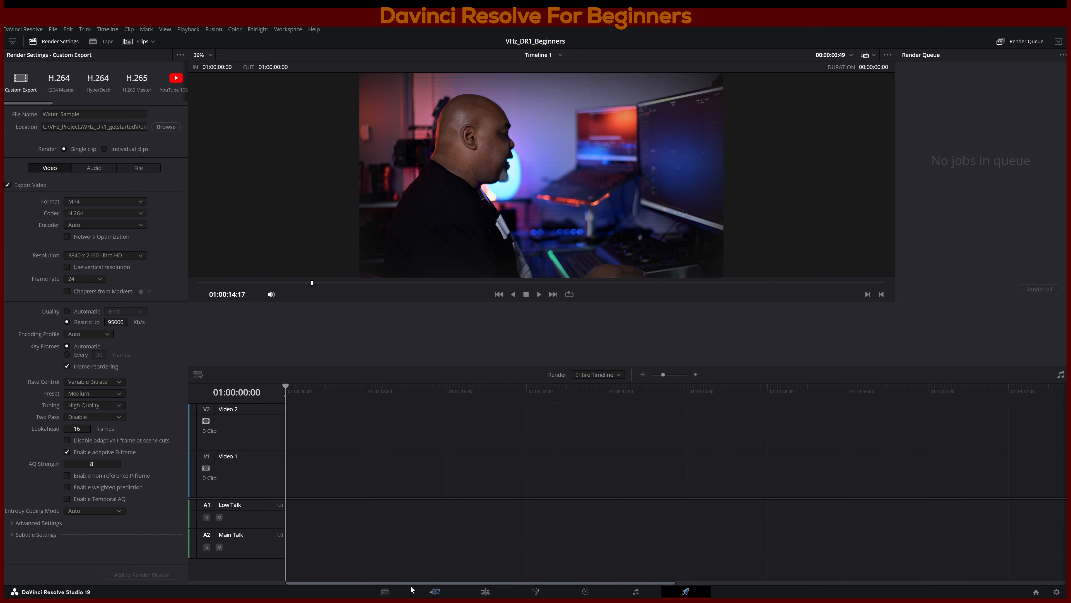
Step: On the Media page, import the eight NEV clips DSC_0417 to DSC_0424 from the Z6III folder into the Master bin and preview DSC_0420.NEV
click(384, 592)
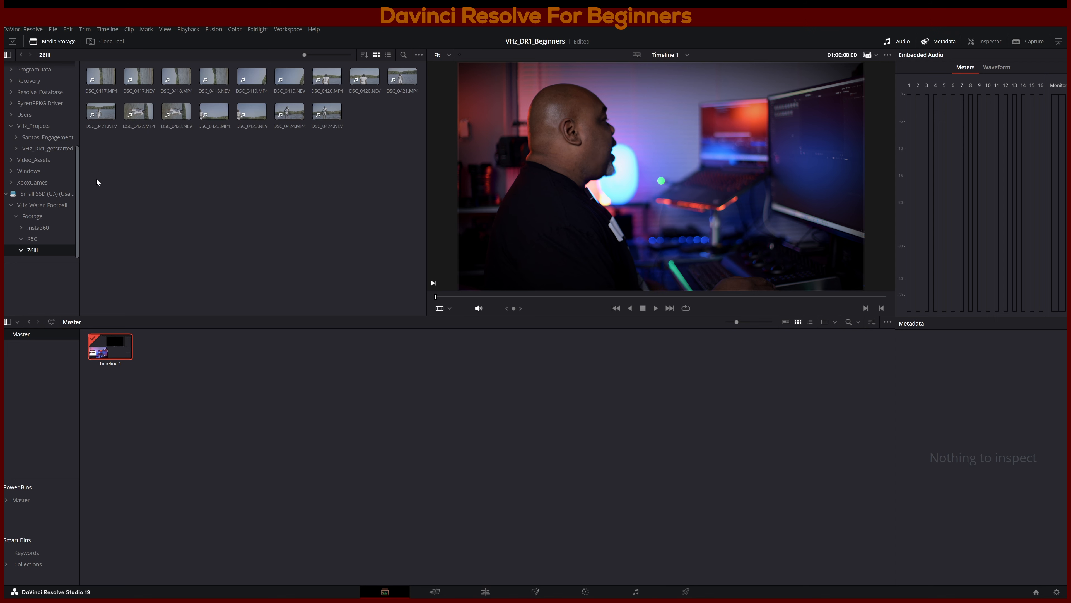
click(142, 82)
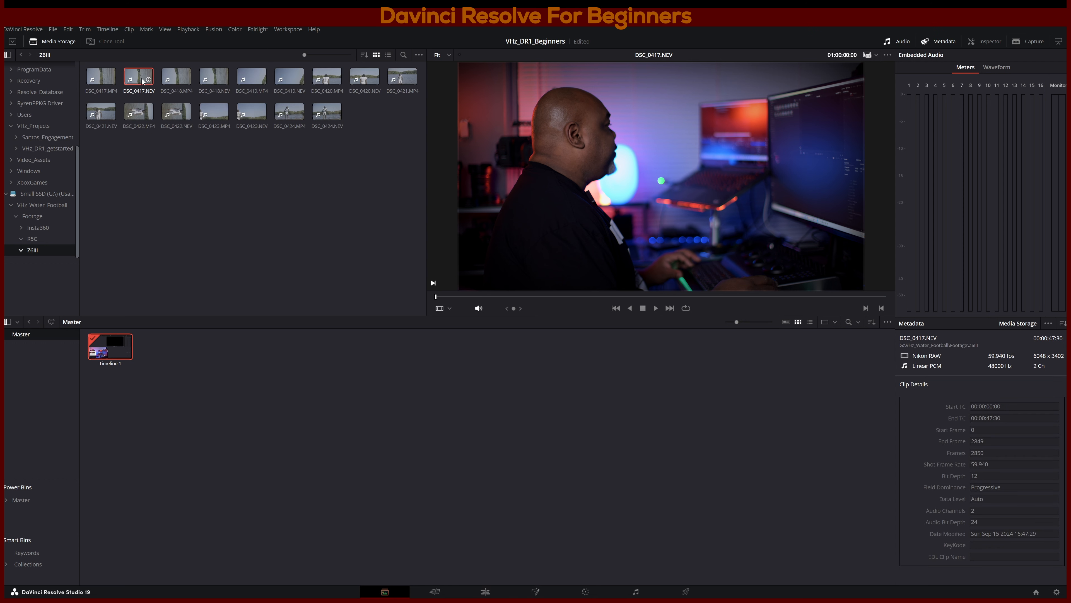
ctrl+click(214, 82)
ctrl+click(282, 84)
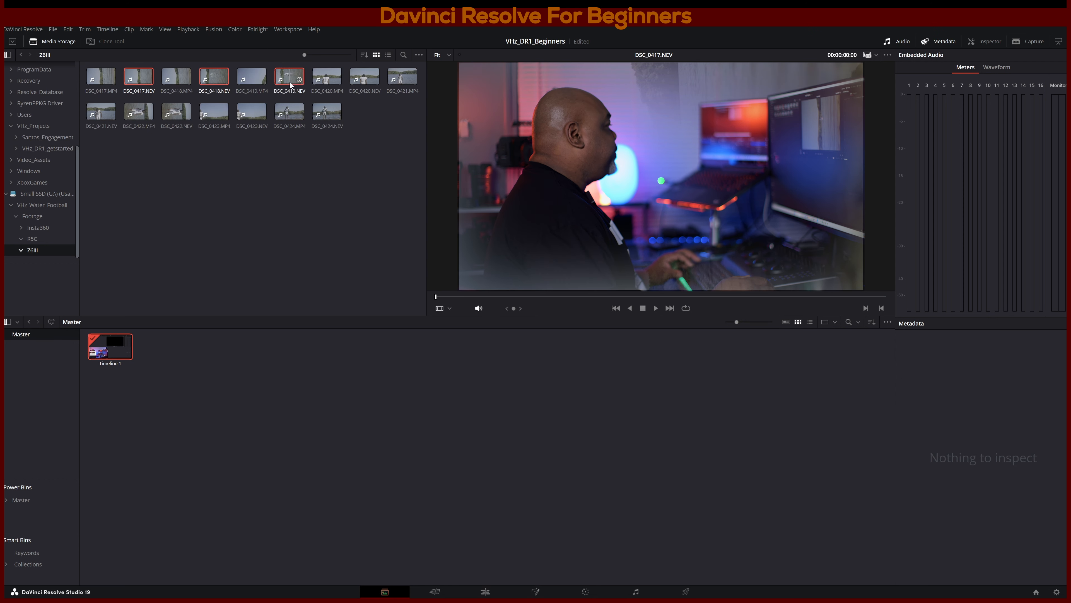
ctrl+click(363, 82)
ctrl+click(101, 112)
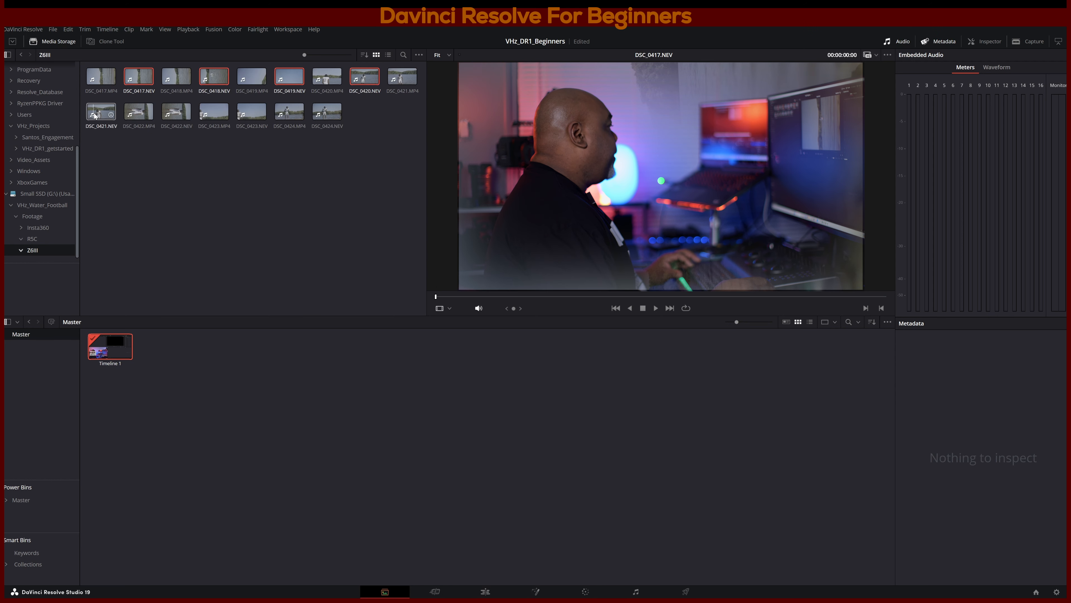
ctrl+click(176, 112)
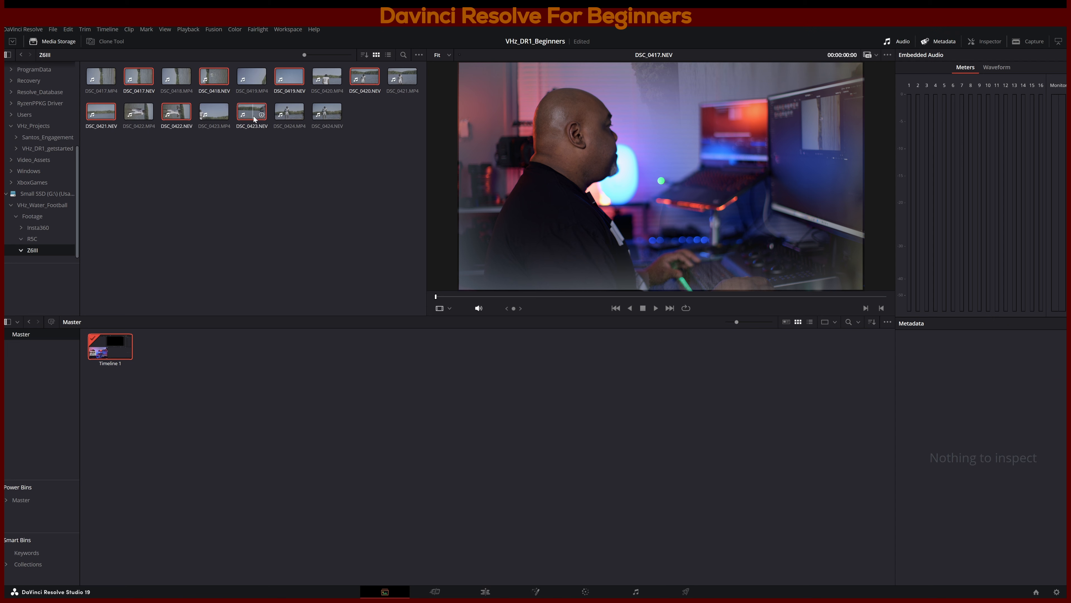
ctrl+click(325, 115)
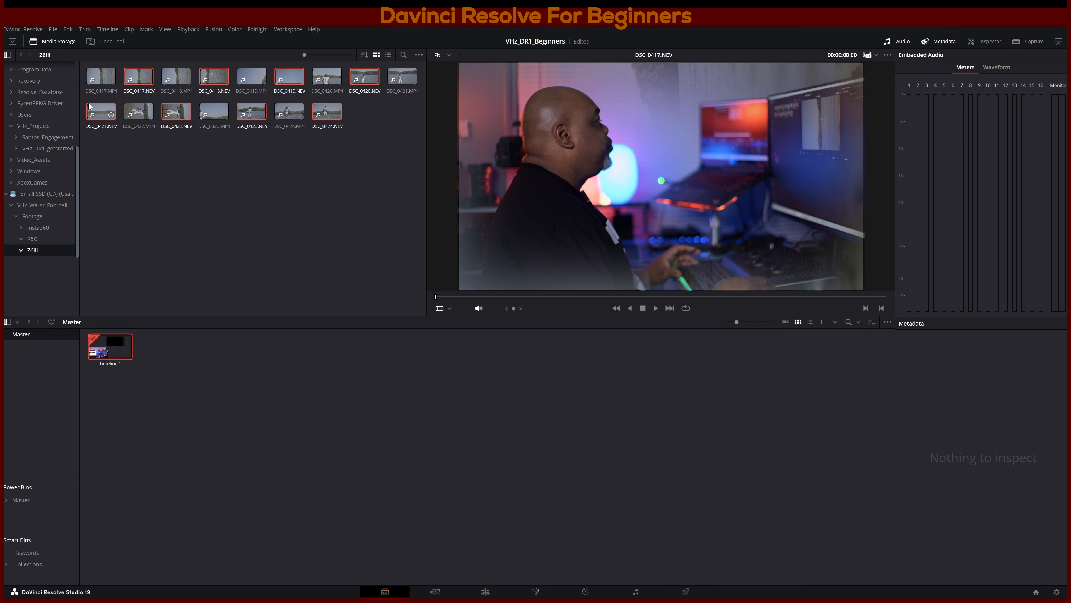
drag(161, 314, 196, 438)
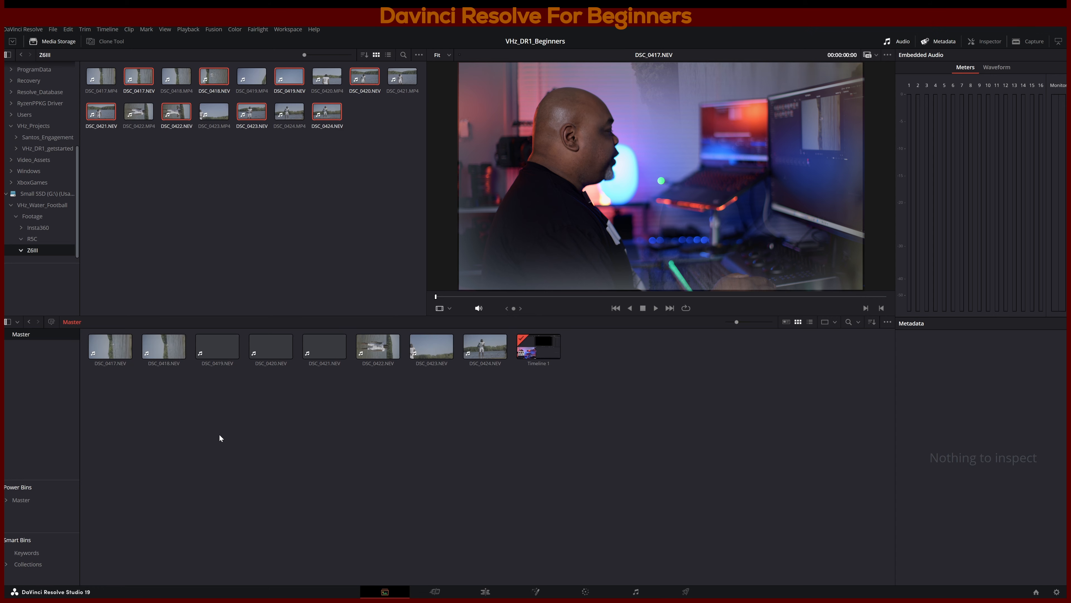
click(270, 347)
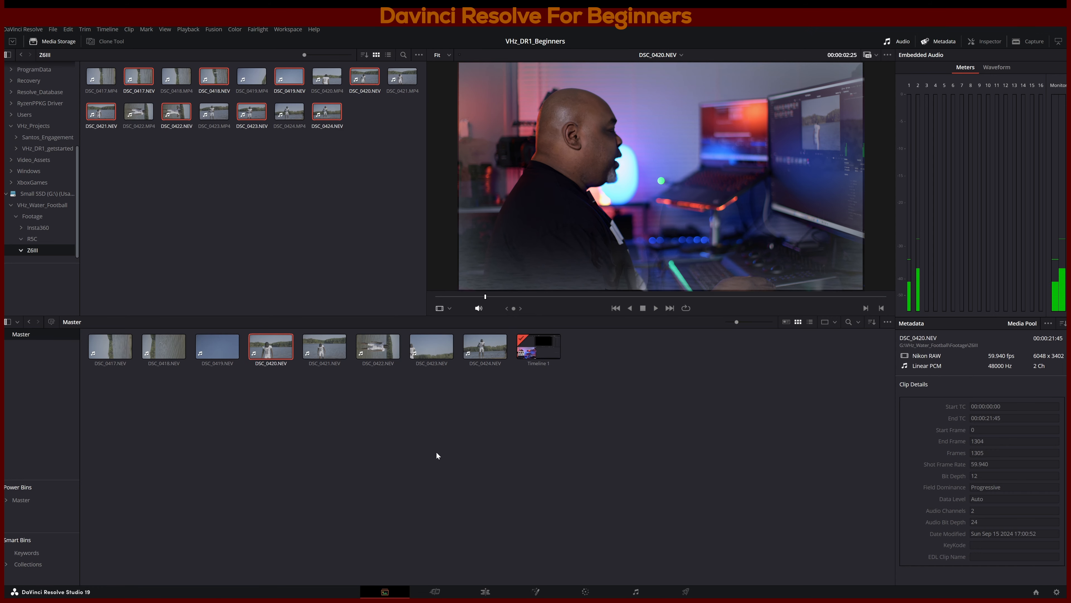
Step: On the Edit page, place DSC_0421.NEV at the start of Timeline 1 on the Video 1 track
click(485, 592)
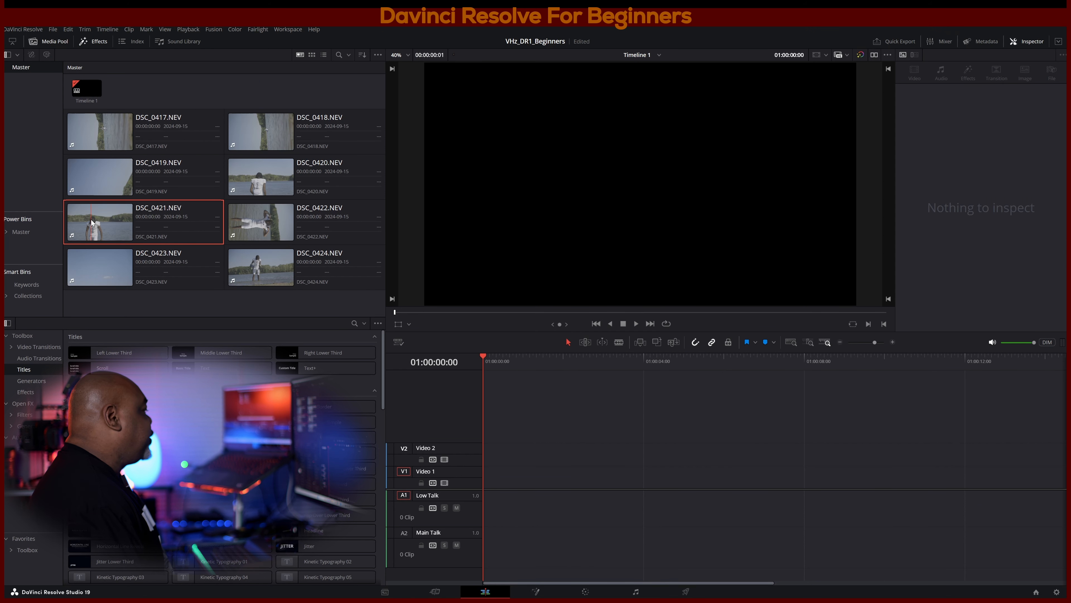
drag(90, 227, 481, 480)
click(577, 512)
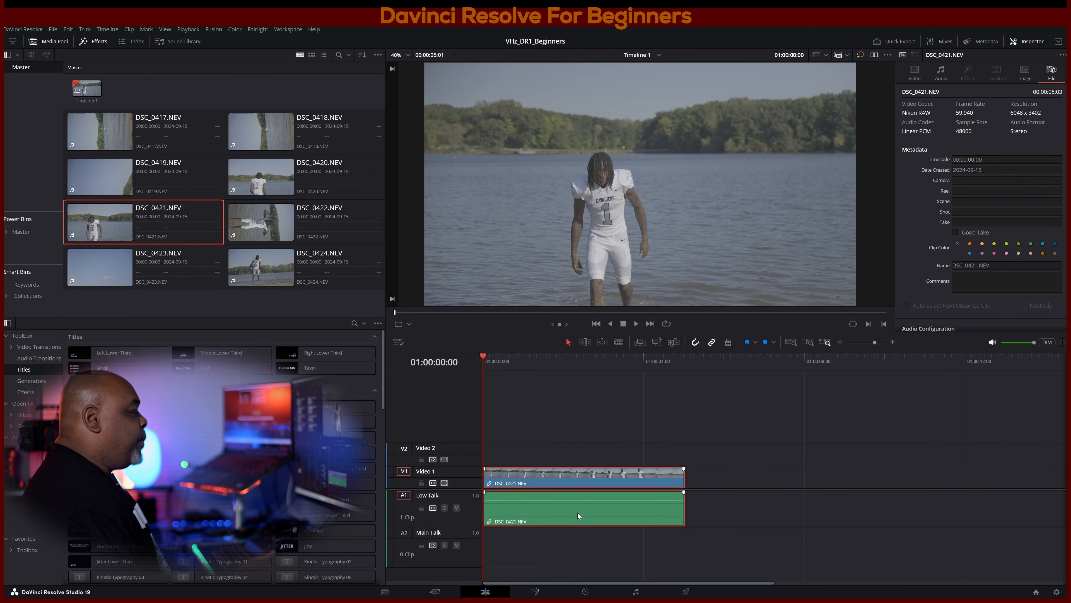
Step: Unlink and delete the audio of the DSC_0421.NEV timeline clip, and make the Video 1 track taller
right_click(577, 512)
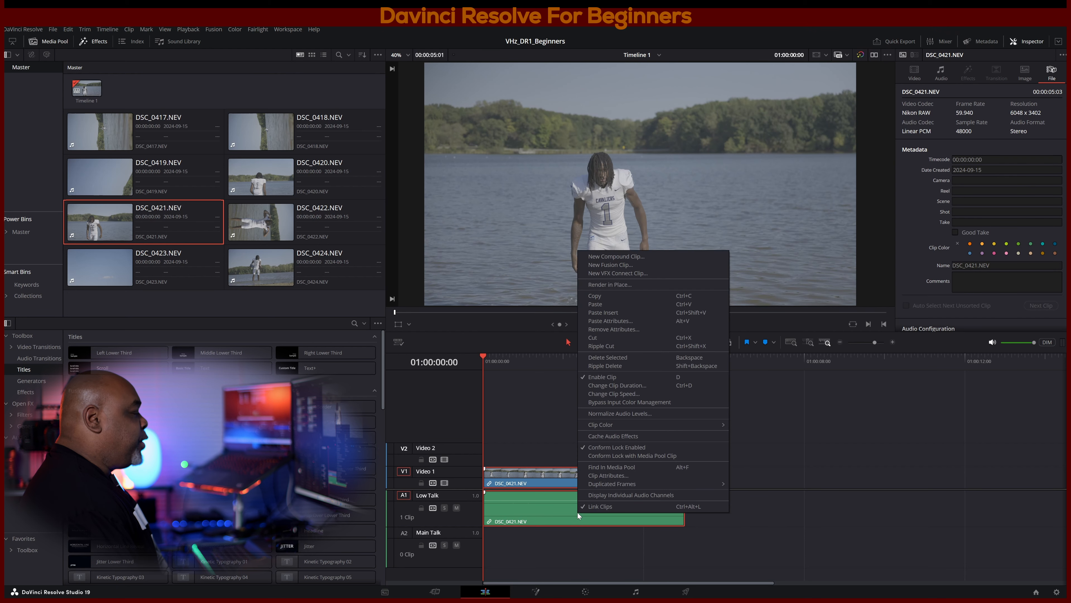
click(605, 507)
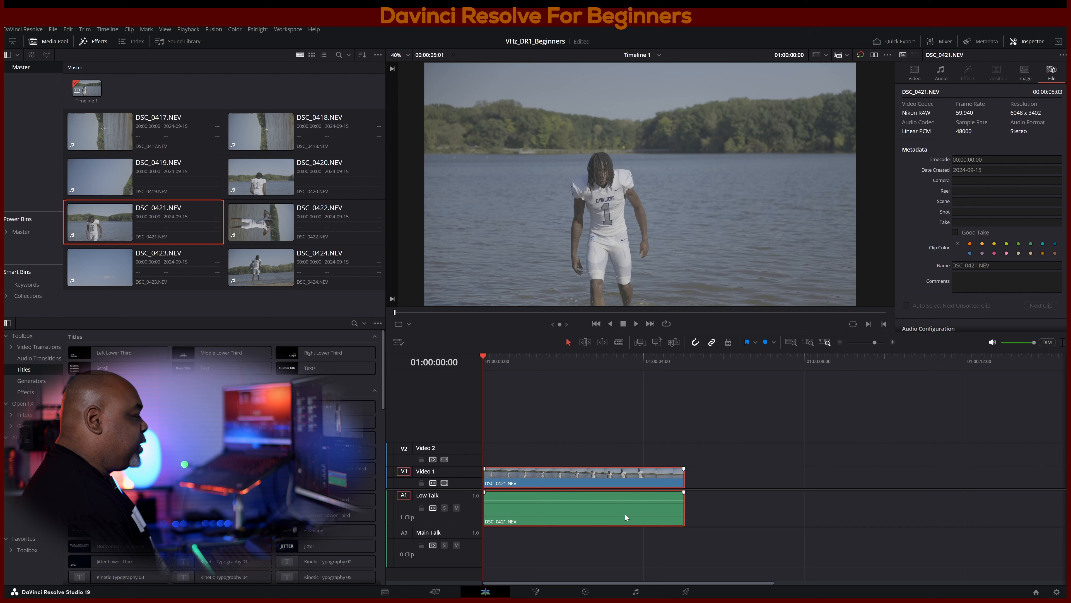
click(670, 517)
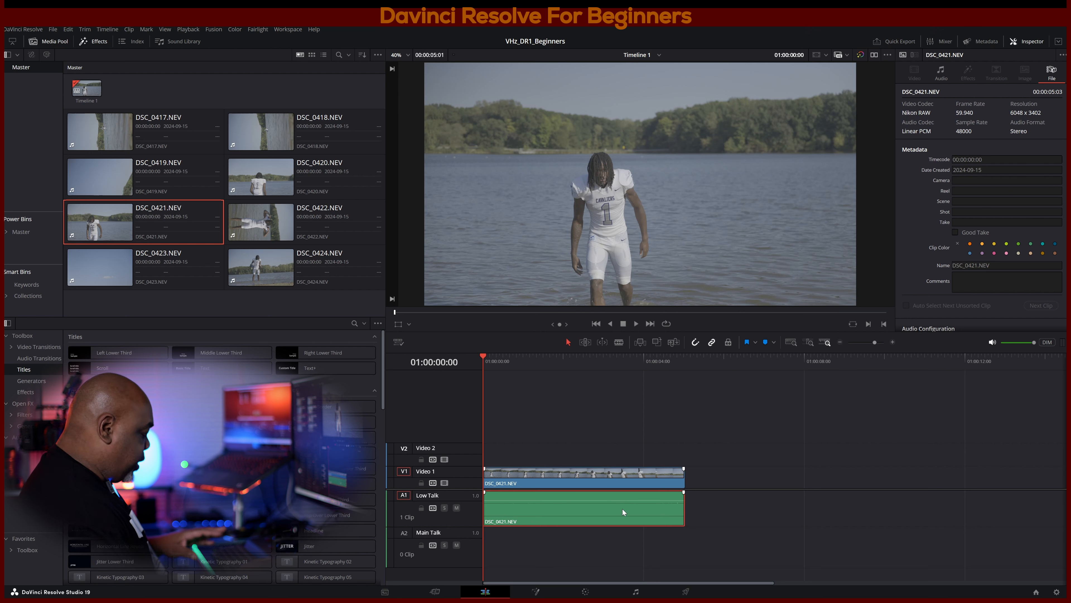
key(Delete)
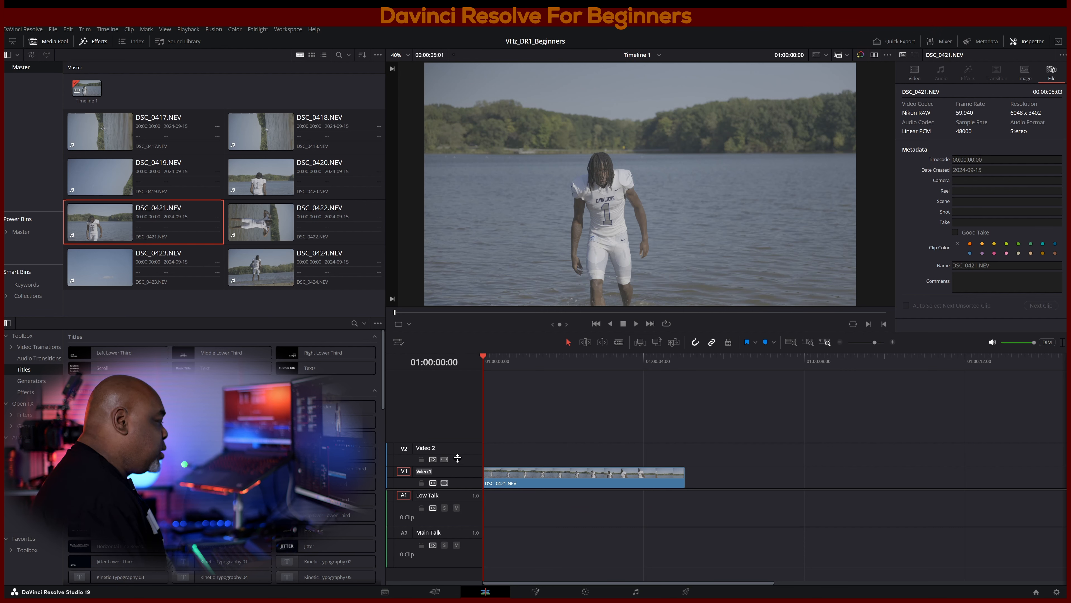
drag(471, 467, 473, 446)
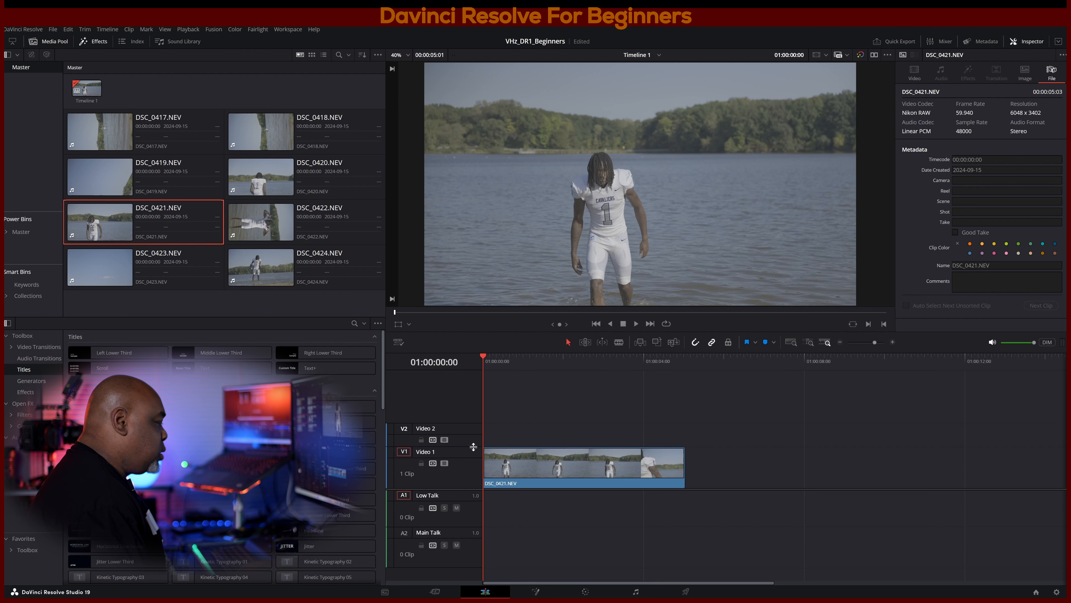
Step: With the playhead at 01:00:01:06, show the clip's video properties with Transform collapsed and Speed Change expanded
click(533, 360)
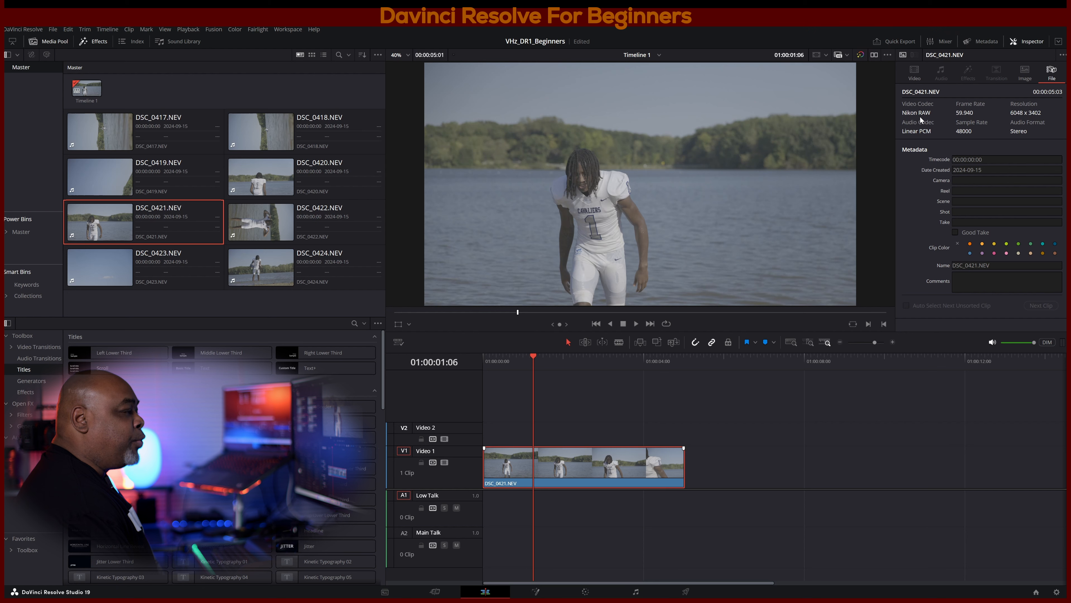
click(911, 75)
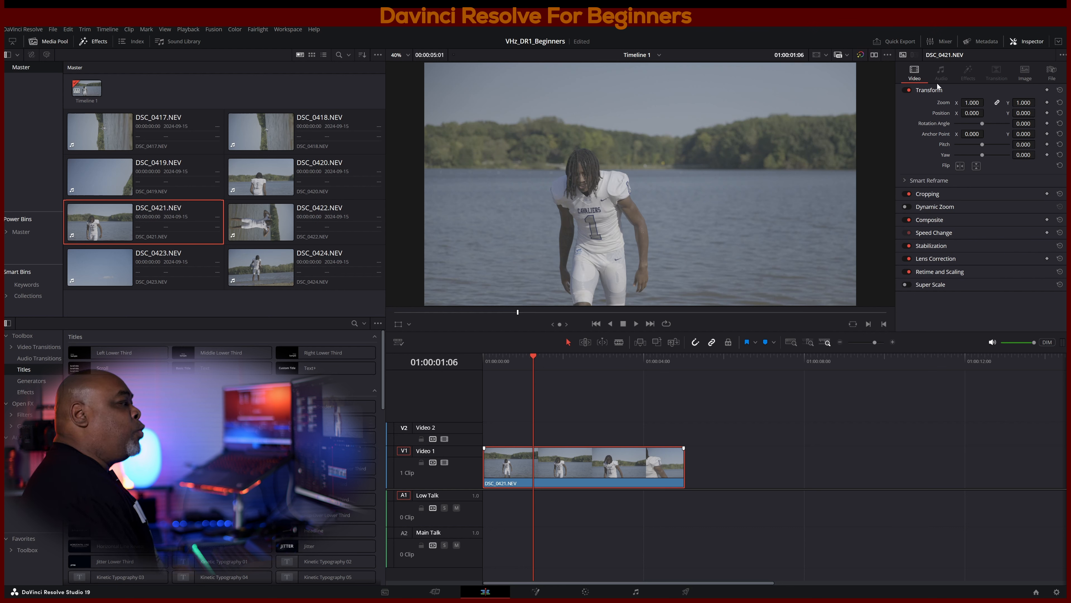
click(926, 91)
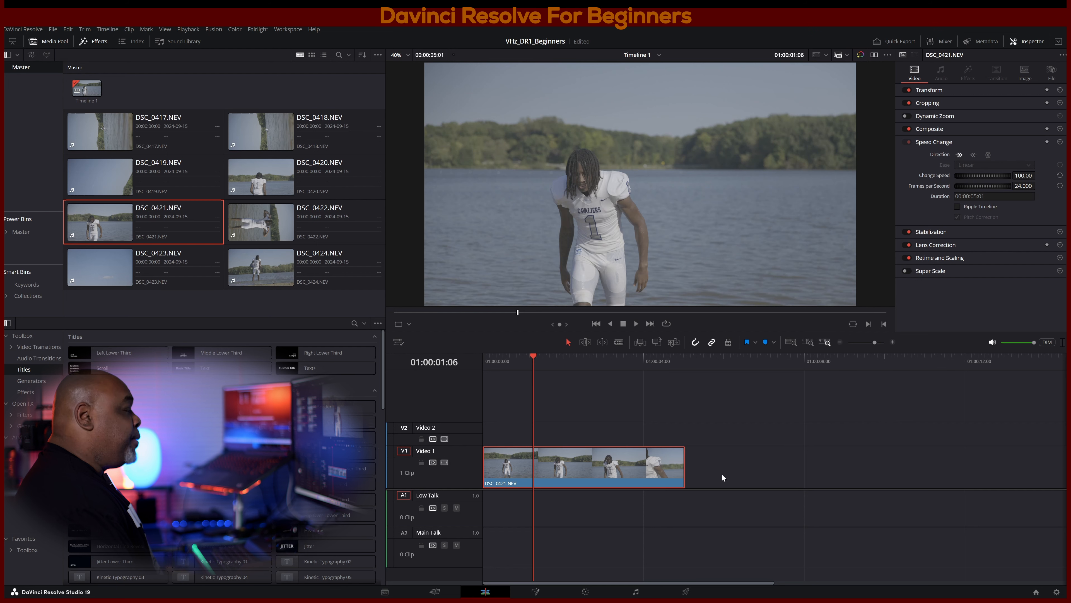
Step: Set the project's timeline resolution to 1920 x 1080 HD and save the project settings
click(1055, 592)
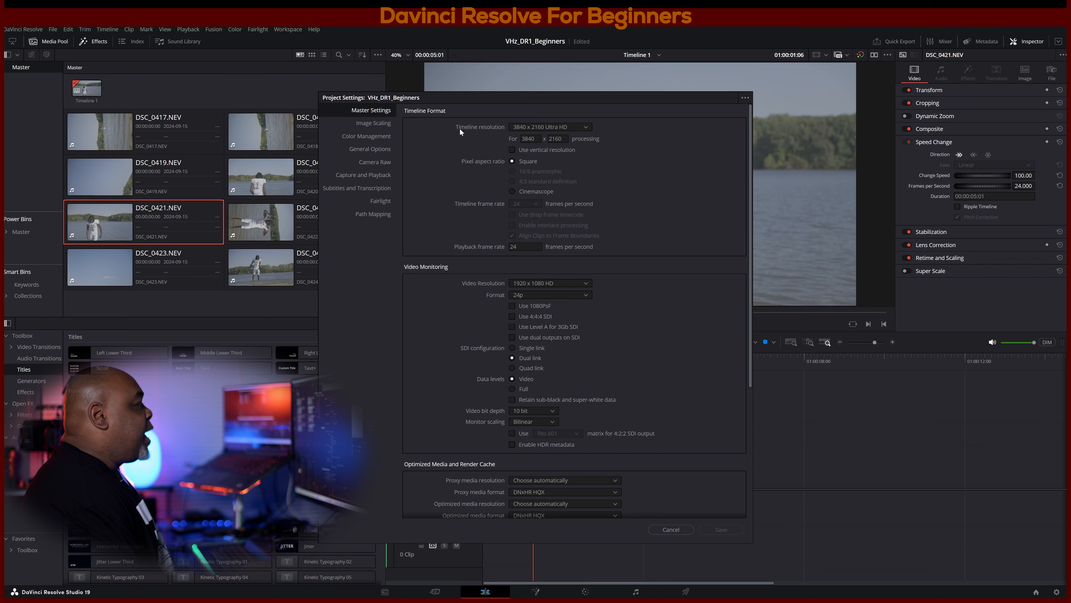
click(585, 128)
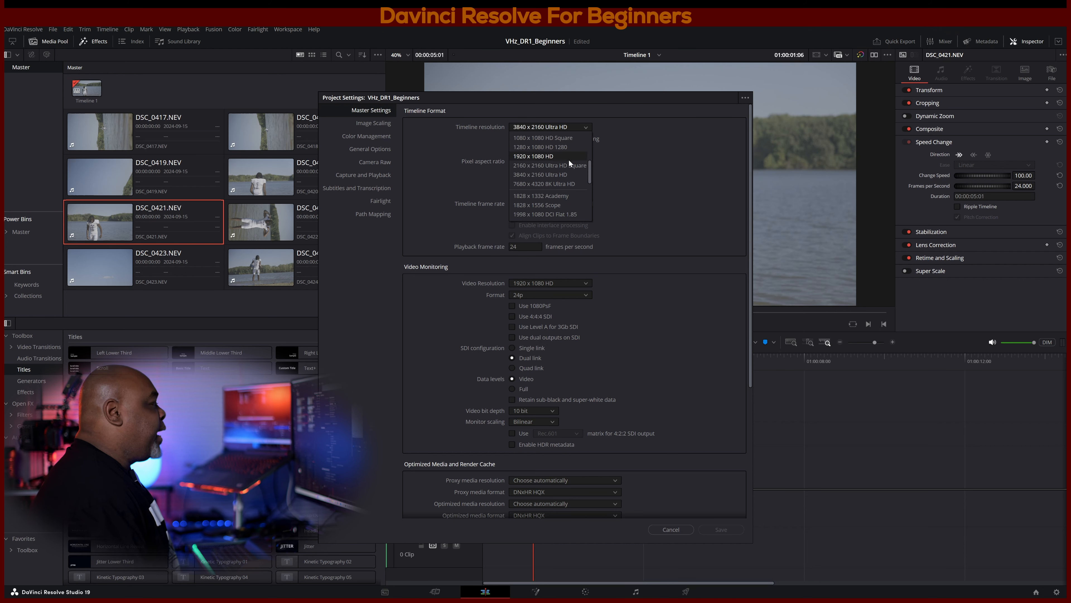
click(547, 156)
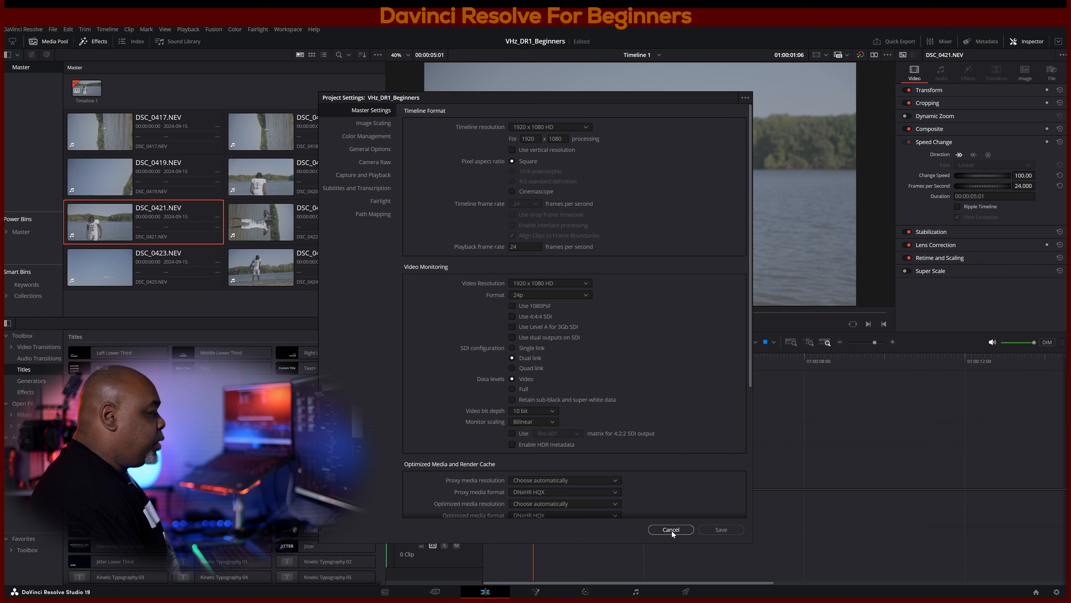
click(722, 531)
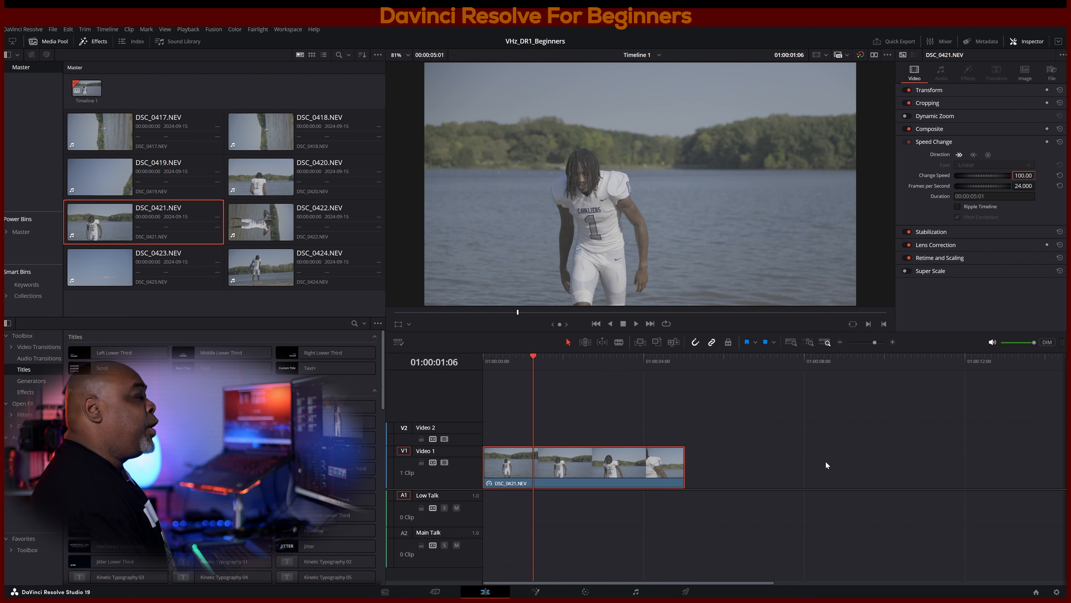
Step: Slow DSC_0421.NEV to a speed of 40 and extend its end on the timeline to a duration of 00:00:12:15
click(1022, 177)
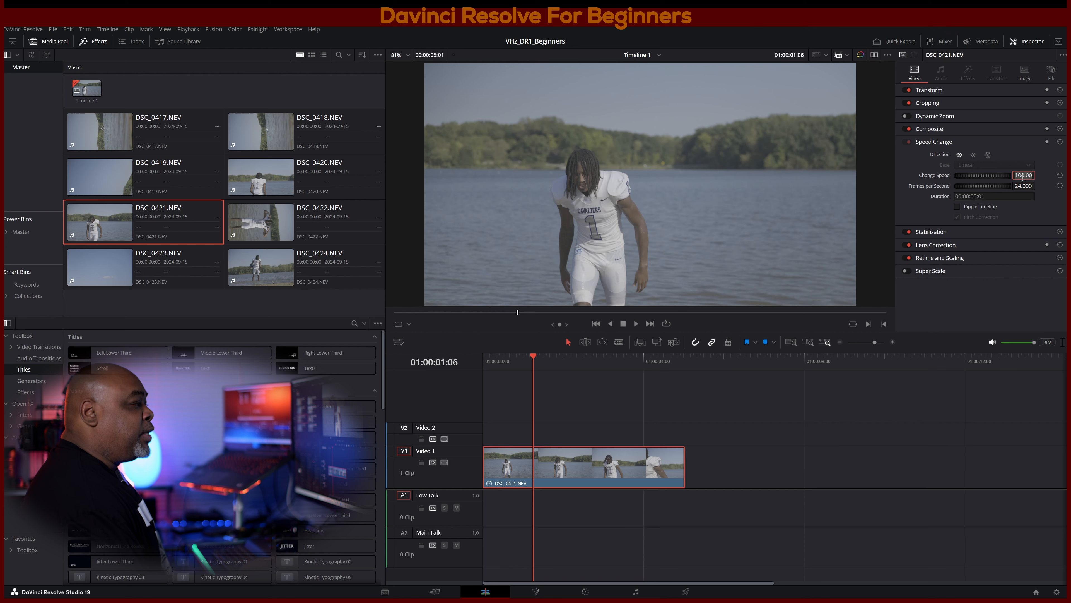
text(40)
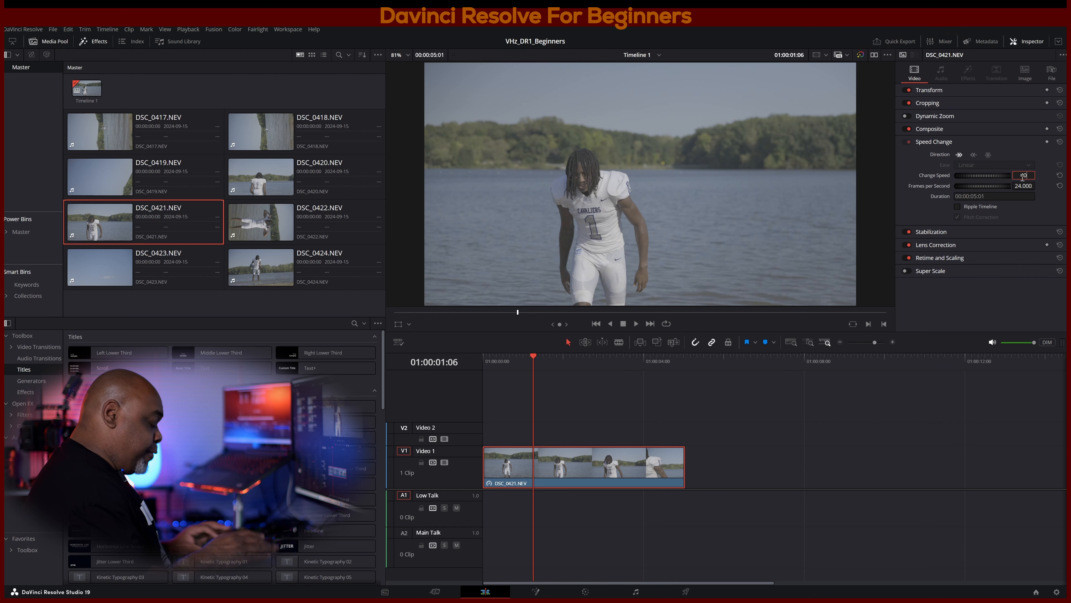
key(Return)
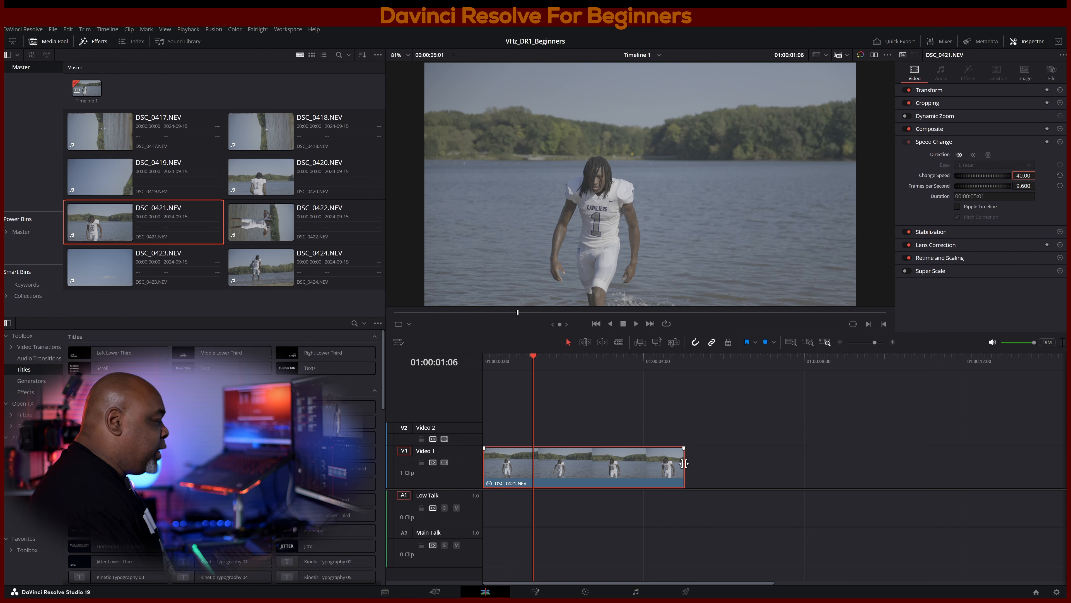
drag(684, 463, 1000, 482)
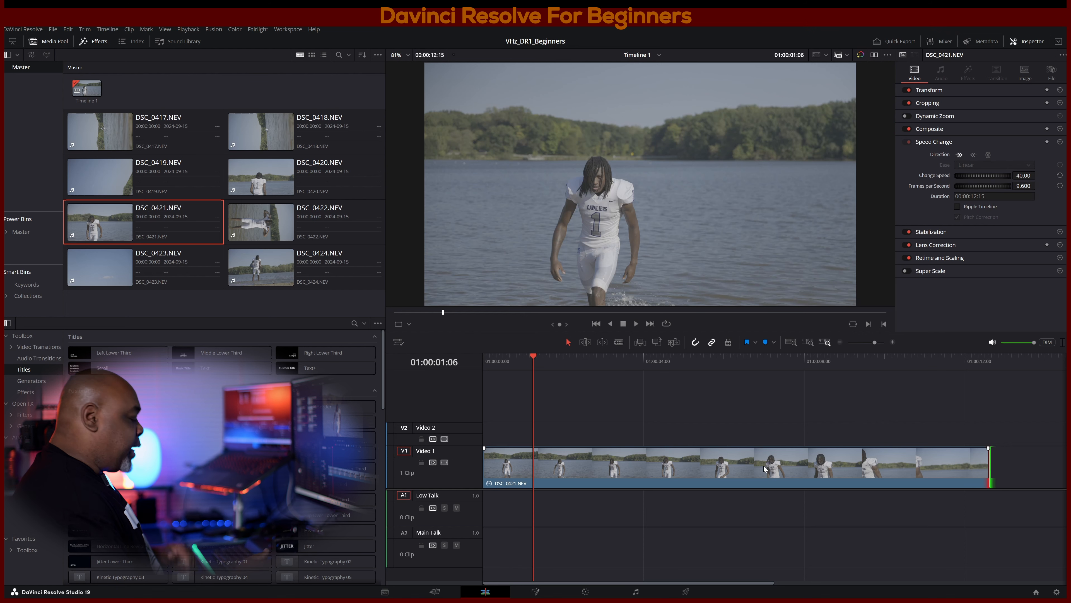
Step: Play back the slowed clip, park the playhead at 01:00:03:17 and open the clip on the Color page
key(space)
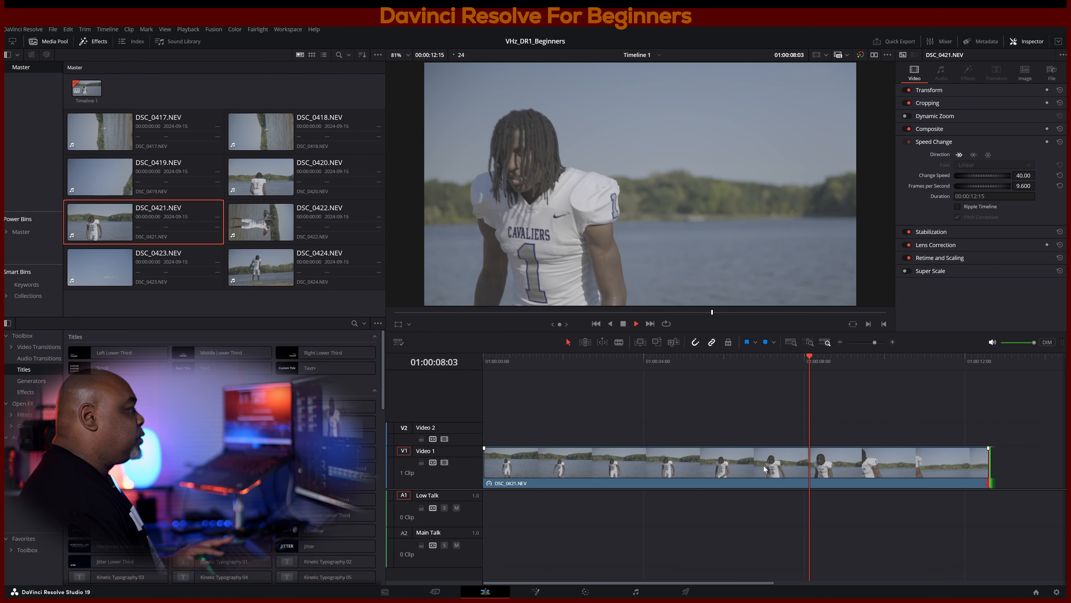
key(space)
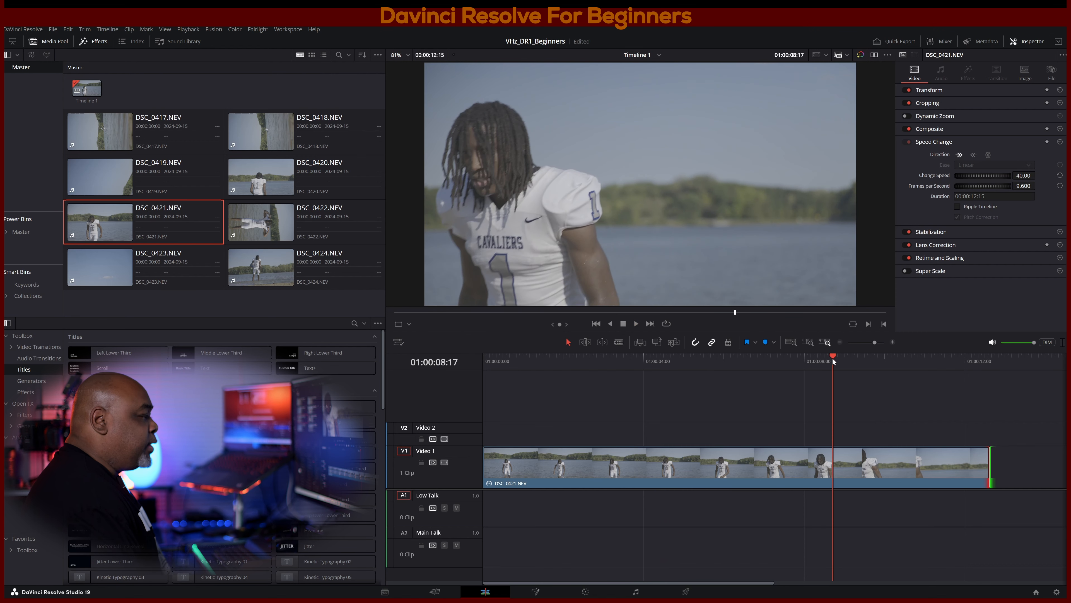
drag(832, 361, 632, 369)
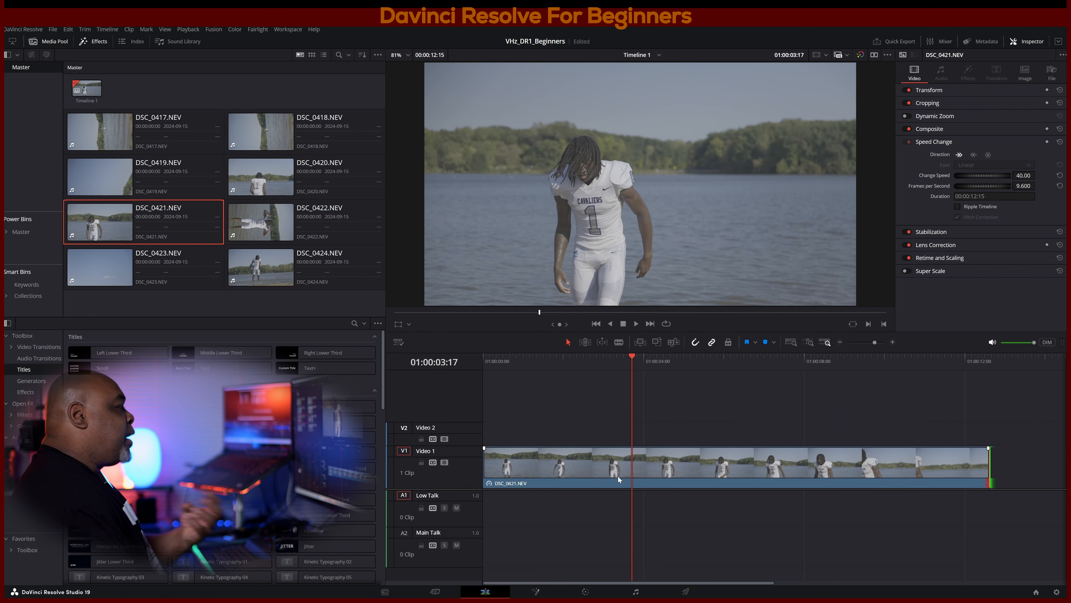
click(586, 592)
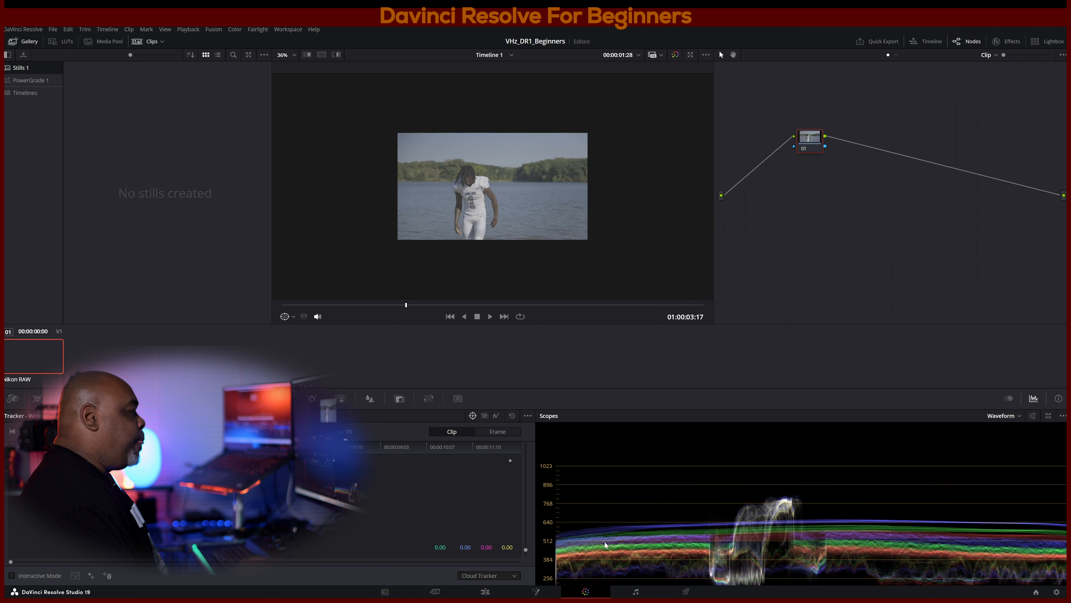
Step: Move node 01 in line between the source and output, and label it CST
drag(806, 143, 813, 200)
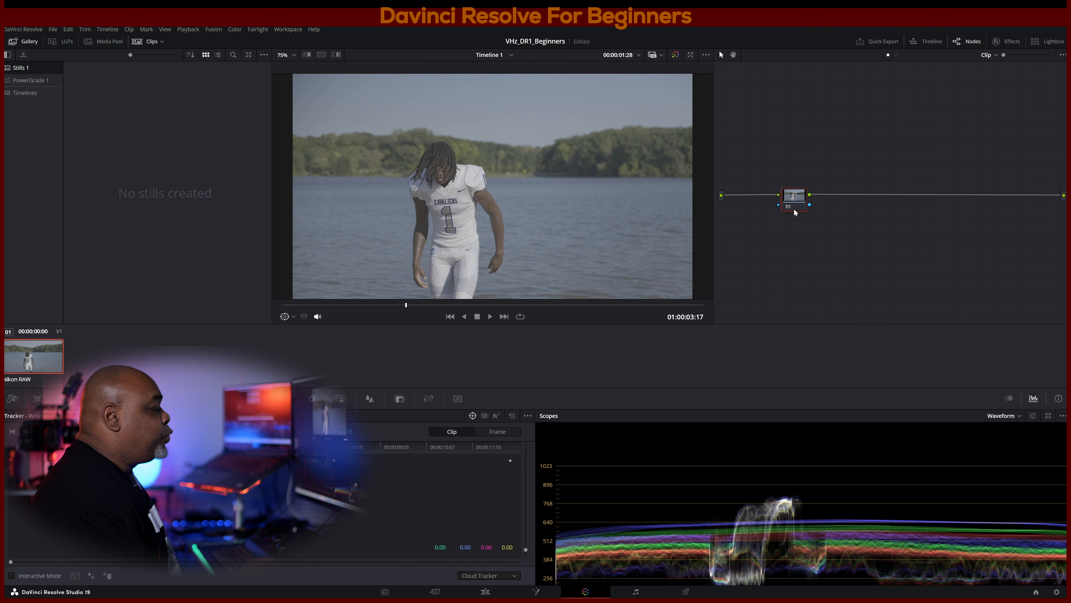
right_click(795, 199)
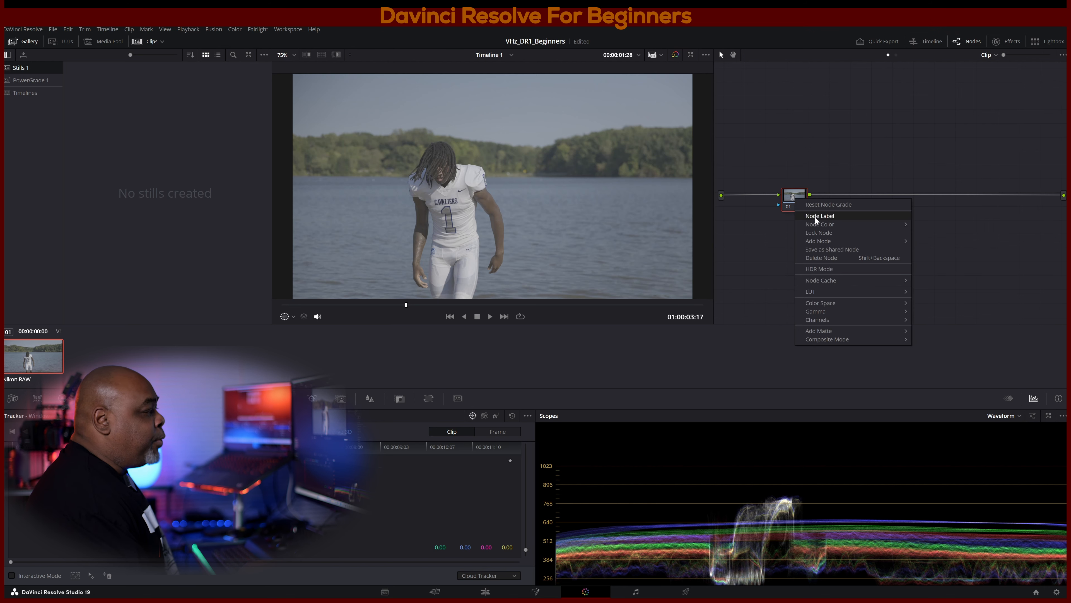
click(822, 216)
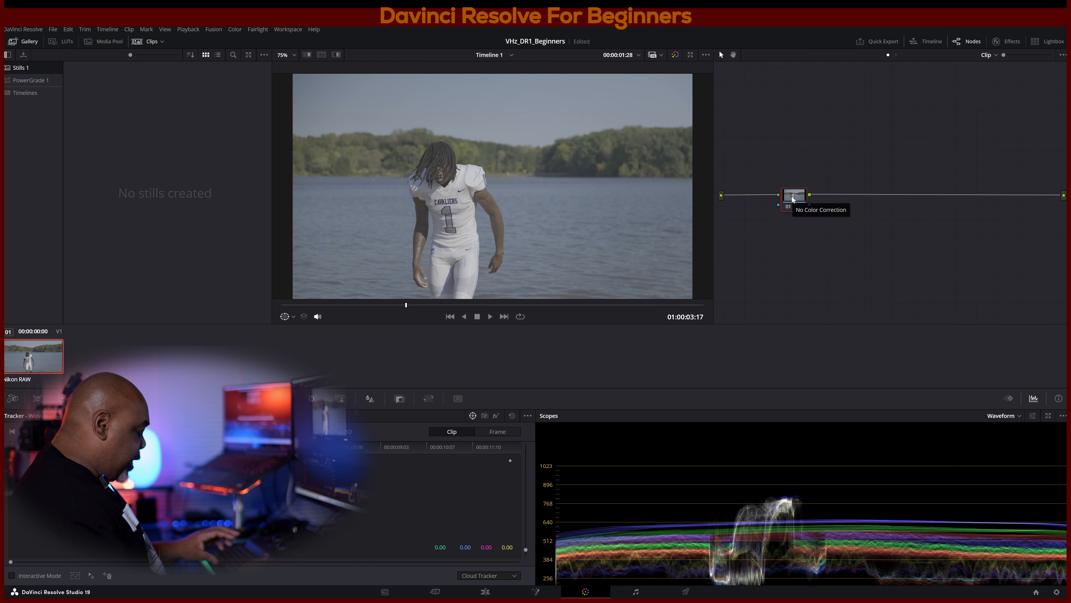
text(CST)
key(Return)
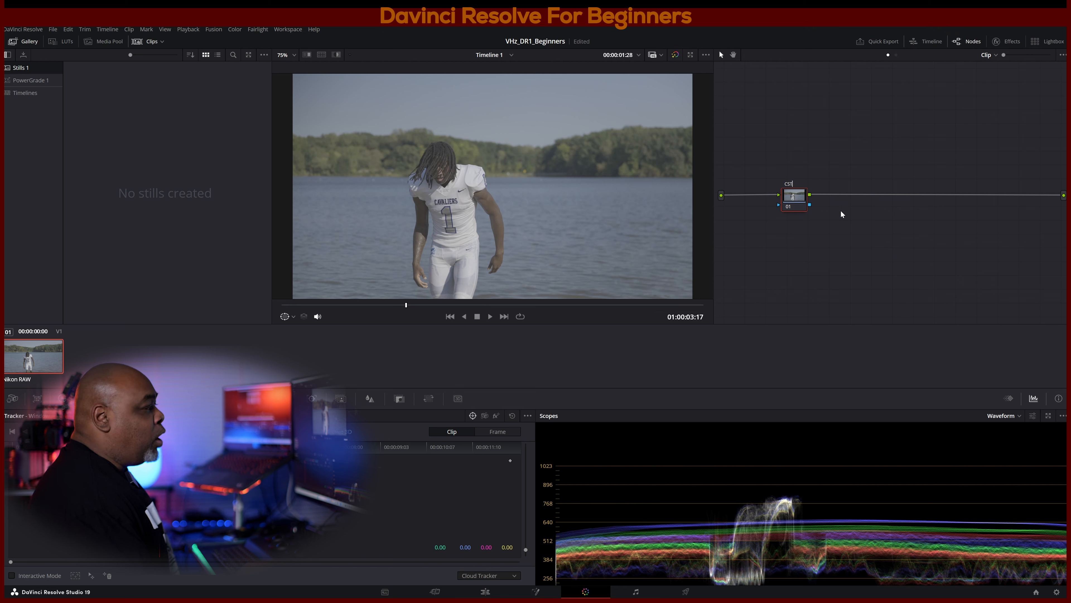
Step: Apply the Nikon LUT Z6III_N-Log-Full_to_REC709-Full_33_V01-00 to the CST node
right_click(801, 202)
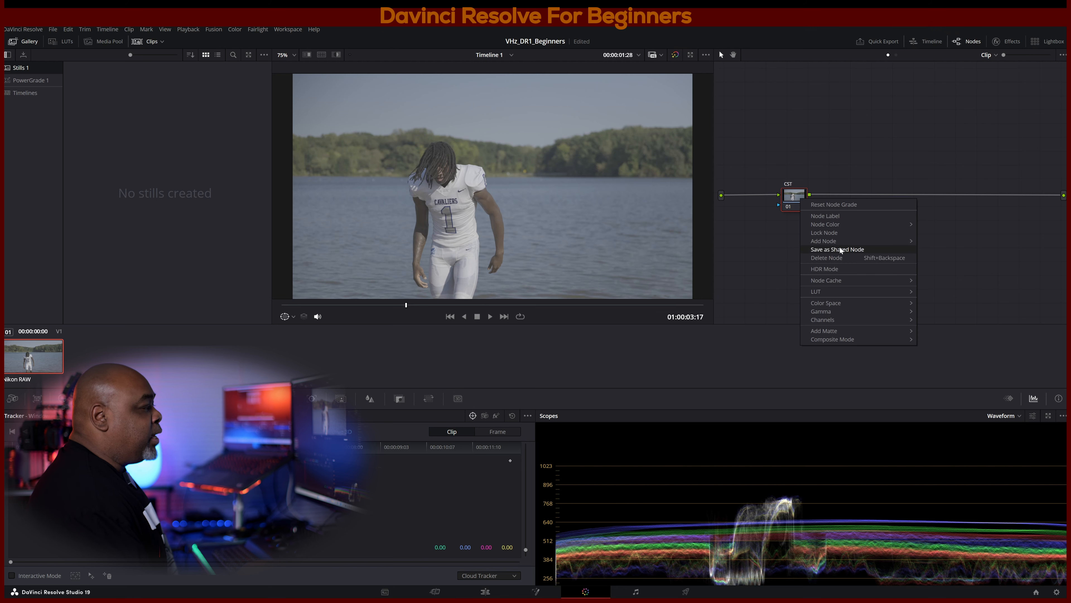
mouse_move(849, 296)
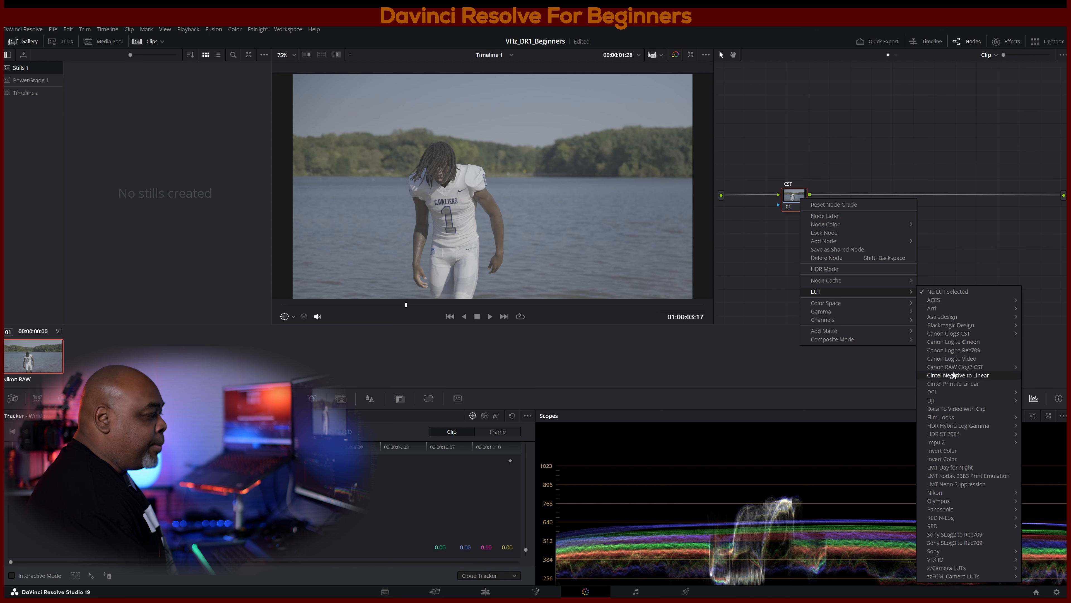
mouse_move(952, 495)
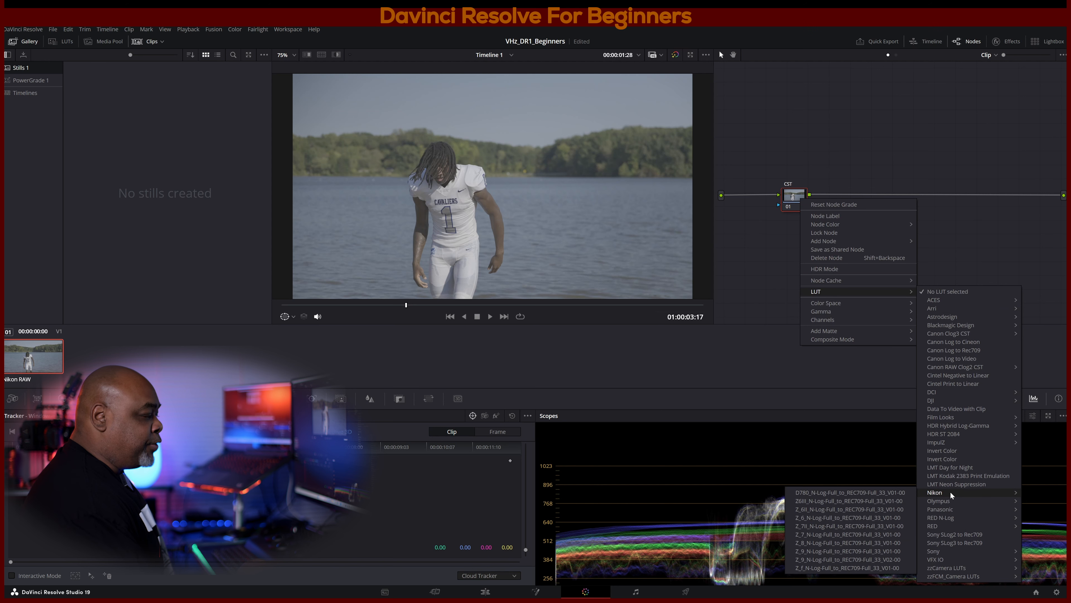
click(849, 503)
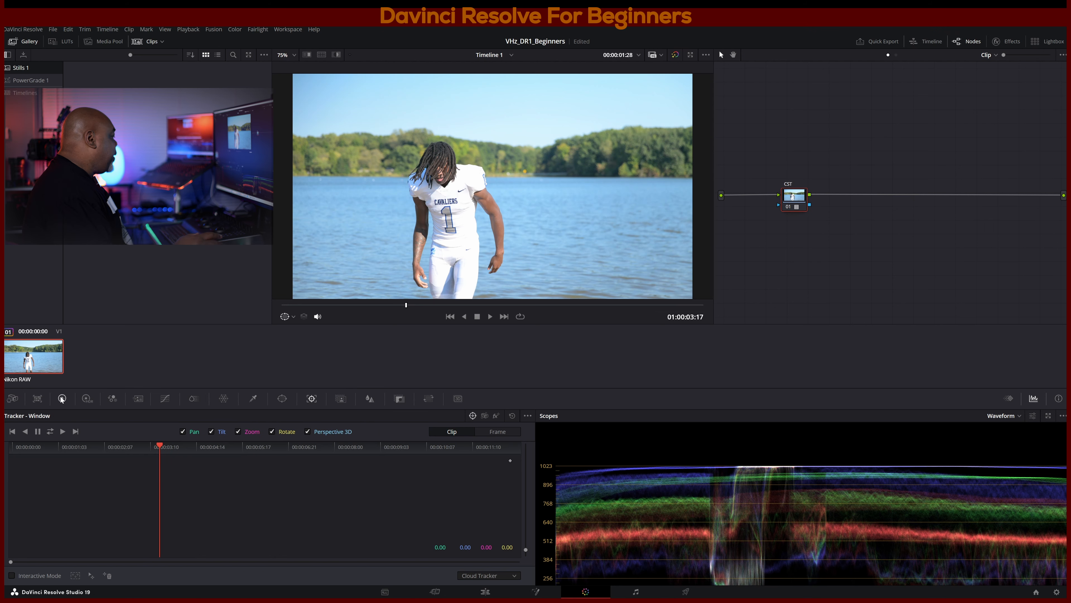
Step: Lower the master Gain of the CST node to 0.80 in the primary color wheels
click(61, 398)
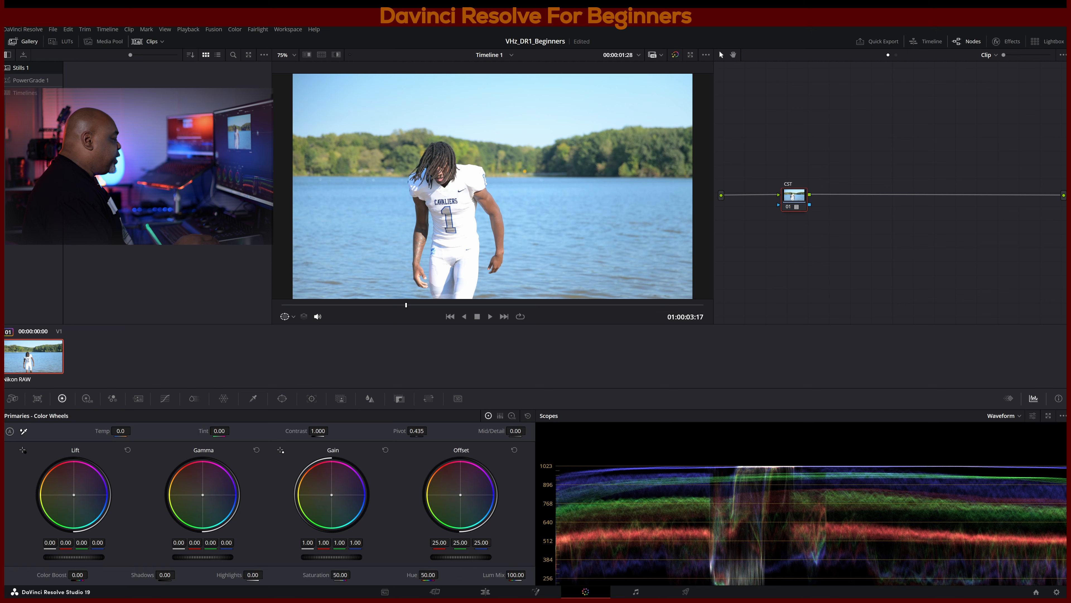
drag(331, 556, 278, 556)
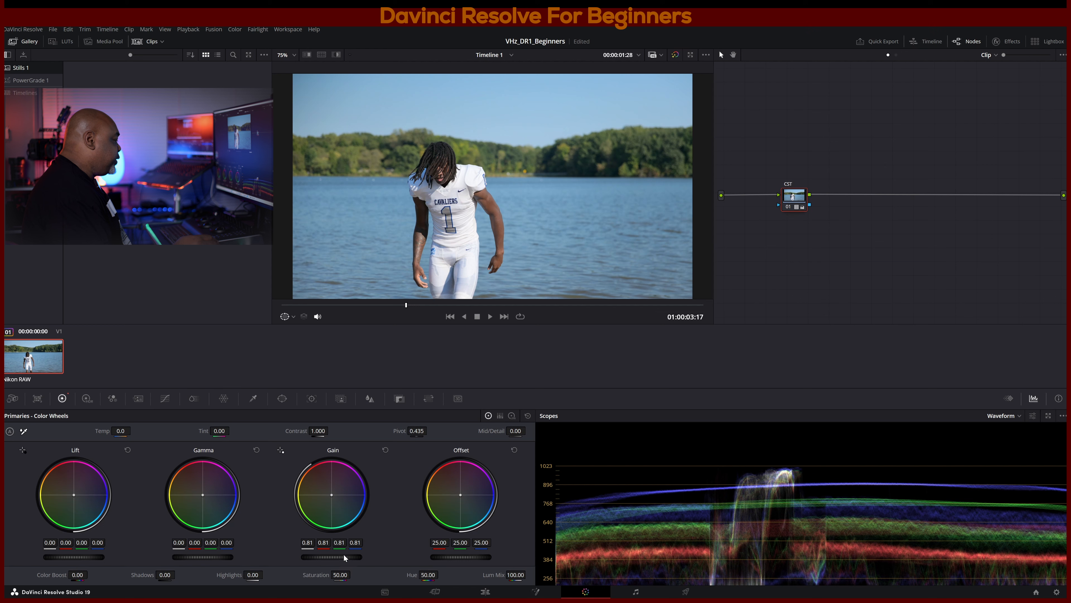
drag(332, 556, 329, 556)
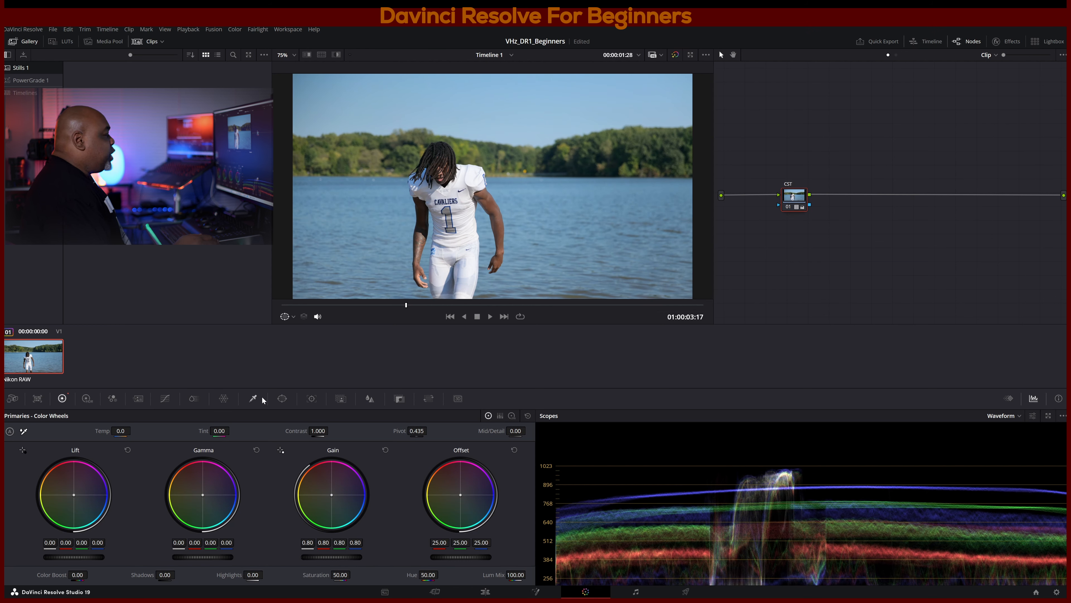
Step: Set the clip's Camera Raw decoding to Clip and raise the Lens Vignette to 86.45, keeping Lens Distortion enabled
click(13, 398)
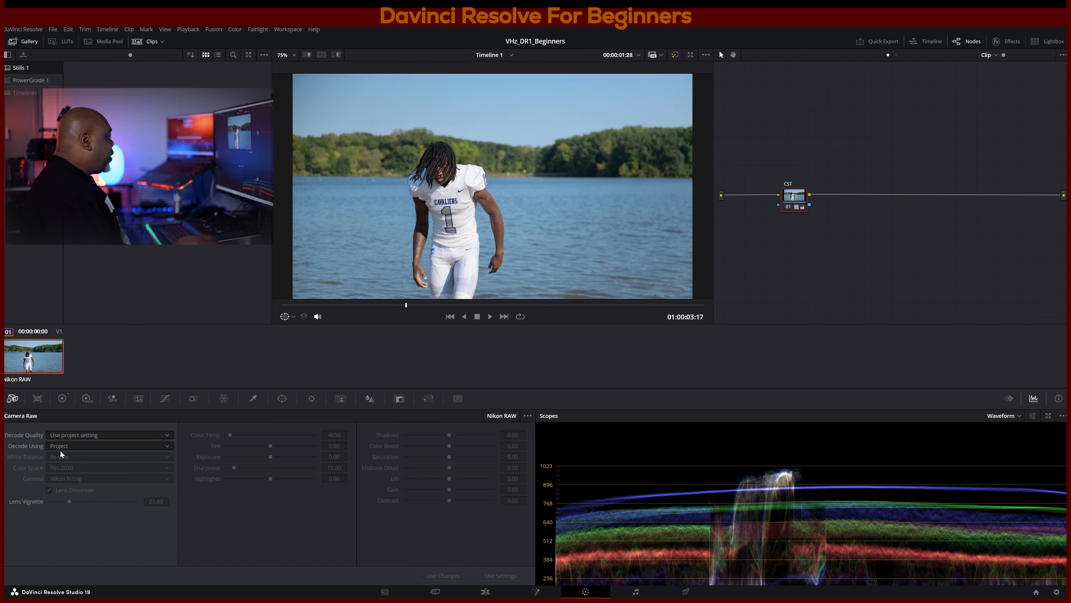
click(141, 446)
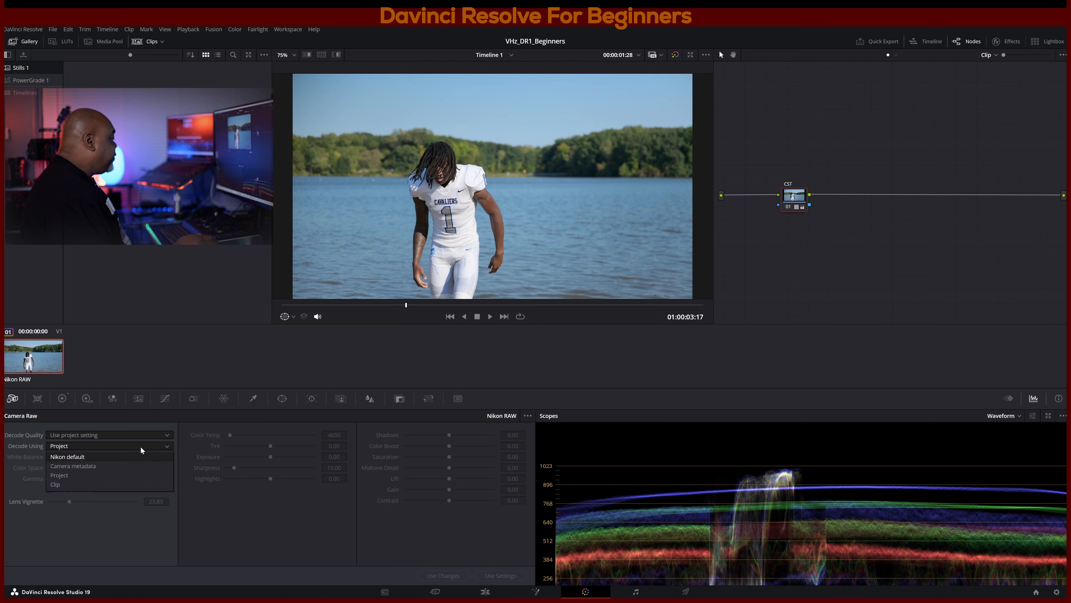
click(116, 486)
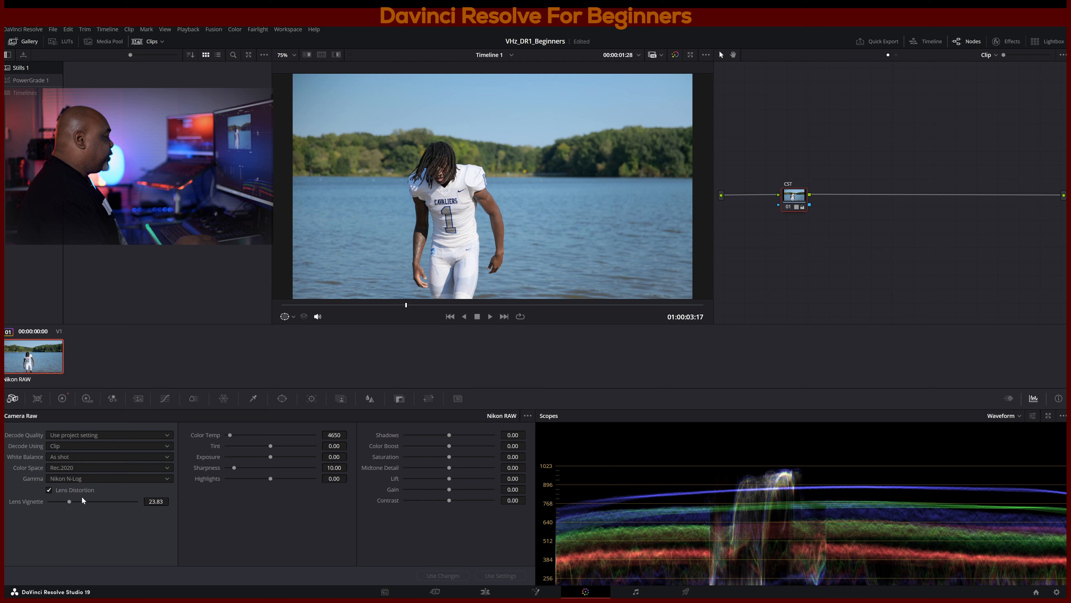
mouse_move(68, 503)
mouse_down()
mouse_move(133, 510)
mouse_move(42, 502)
mouse_move(87, 510)
mouse_up()
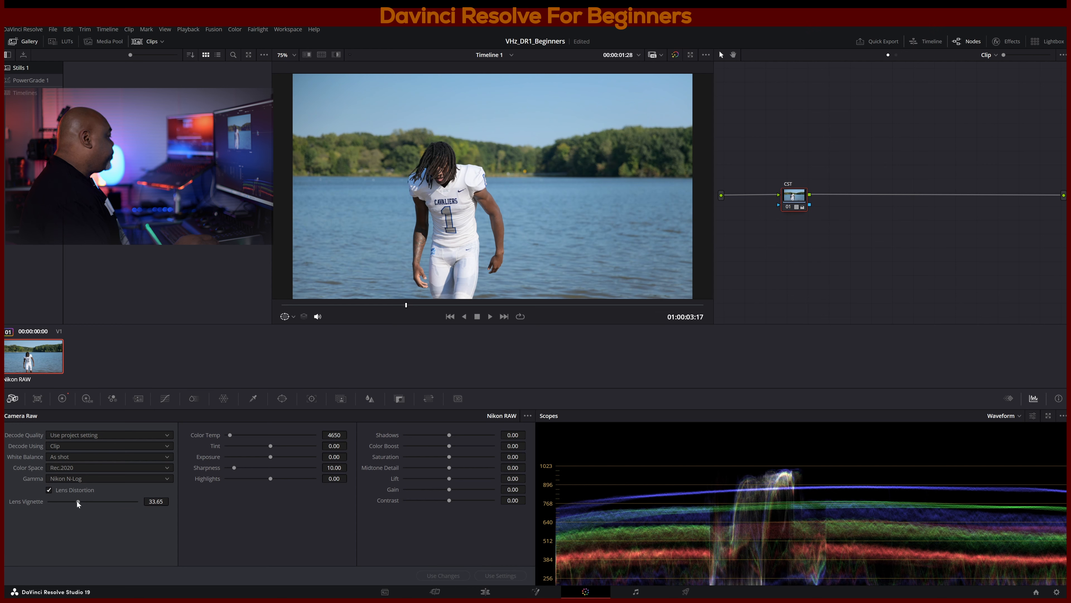
double_click(77, 501)
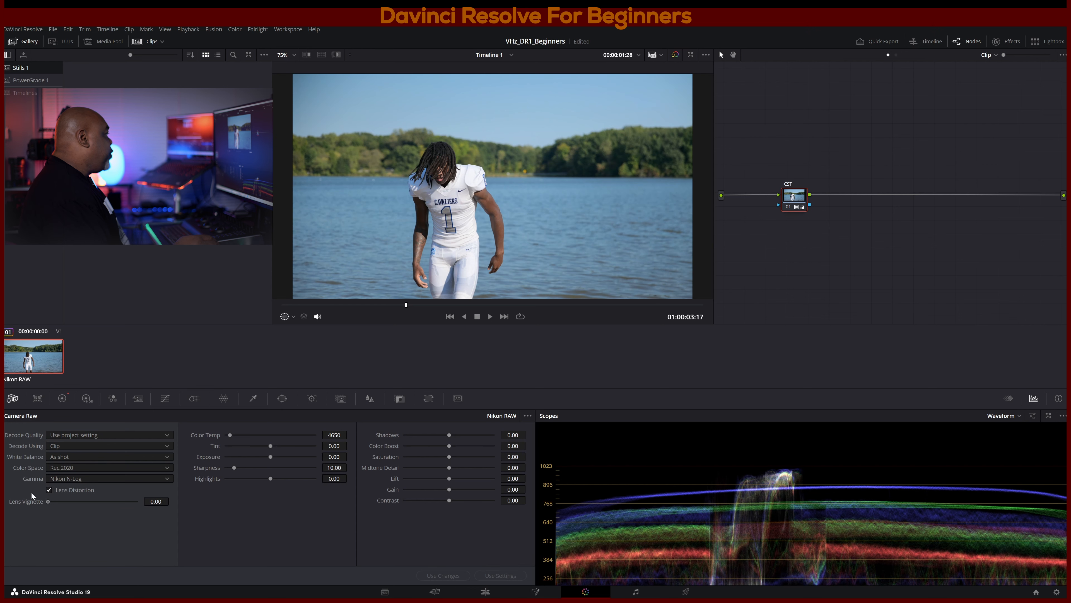
drag(48, 501, 126, 508)
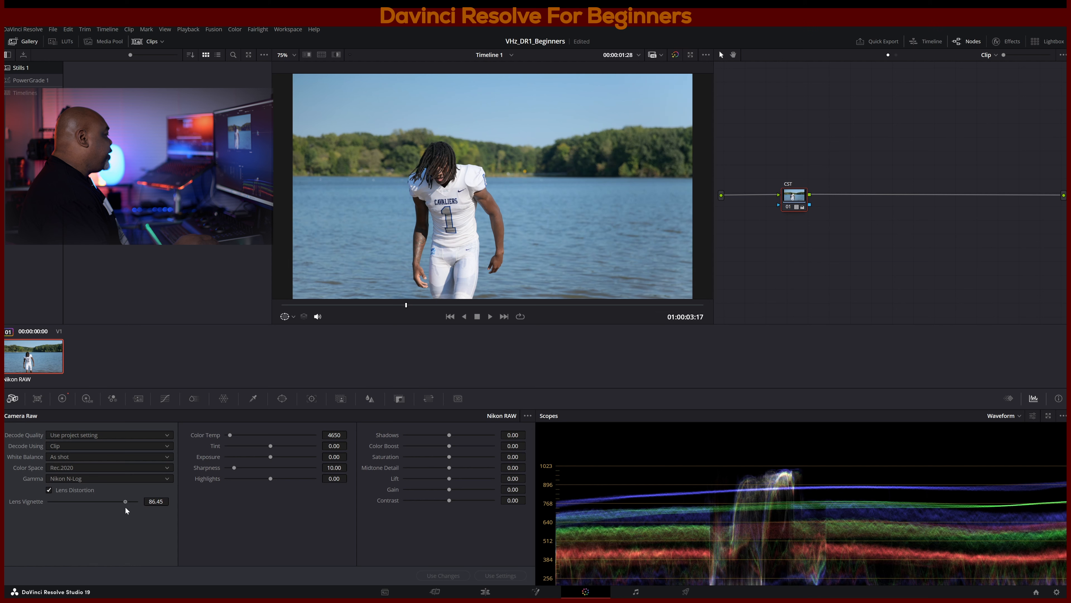
click(47, 489)
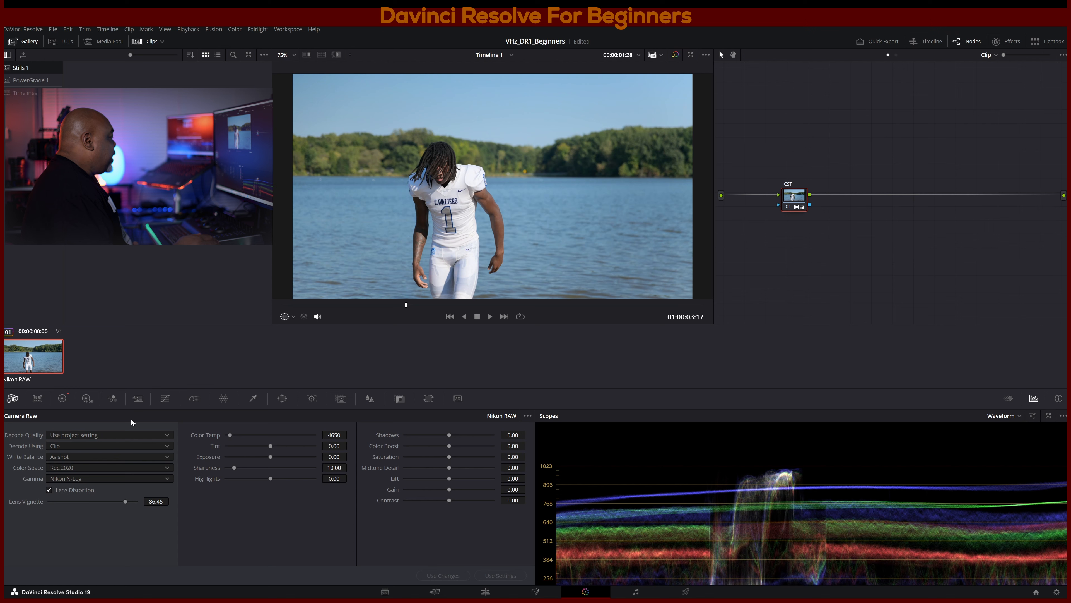
Step: Show the primary color wheels again and park the playhead at 01:00:00:20
click(61, 399)
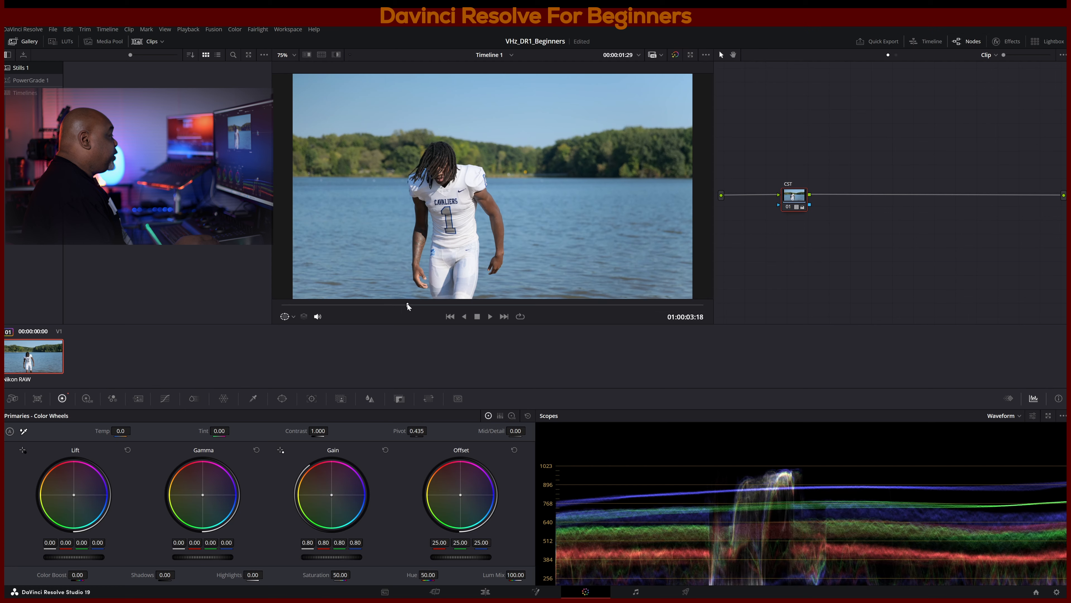
drag(407, 304, 309, 299)
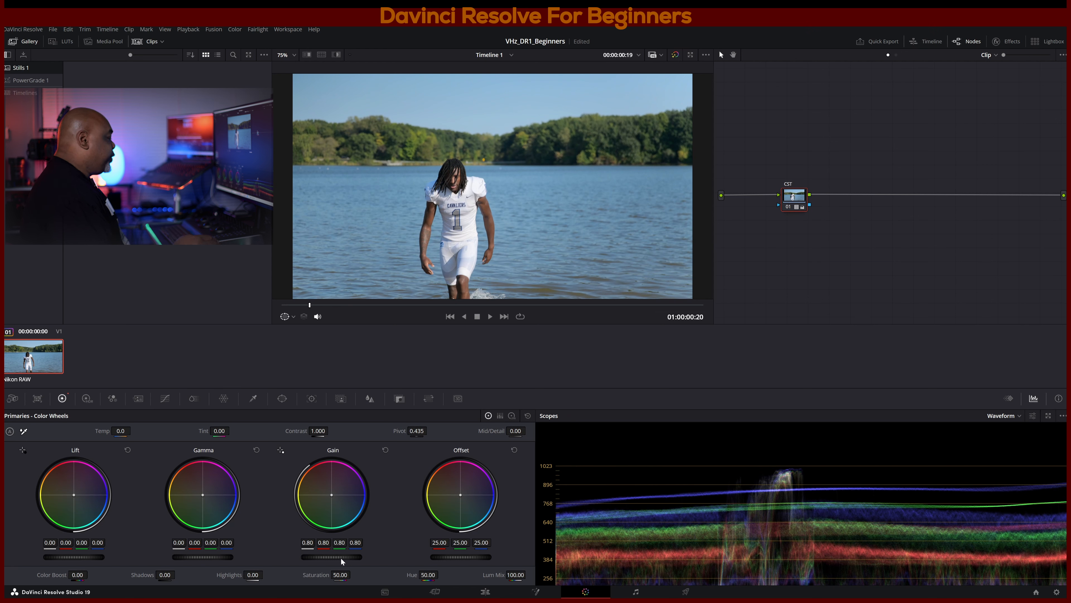
right_click(799, 202)
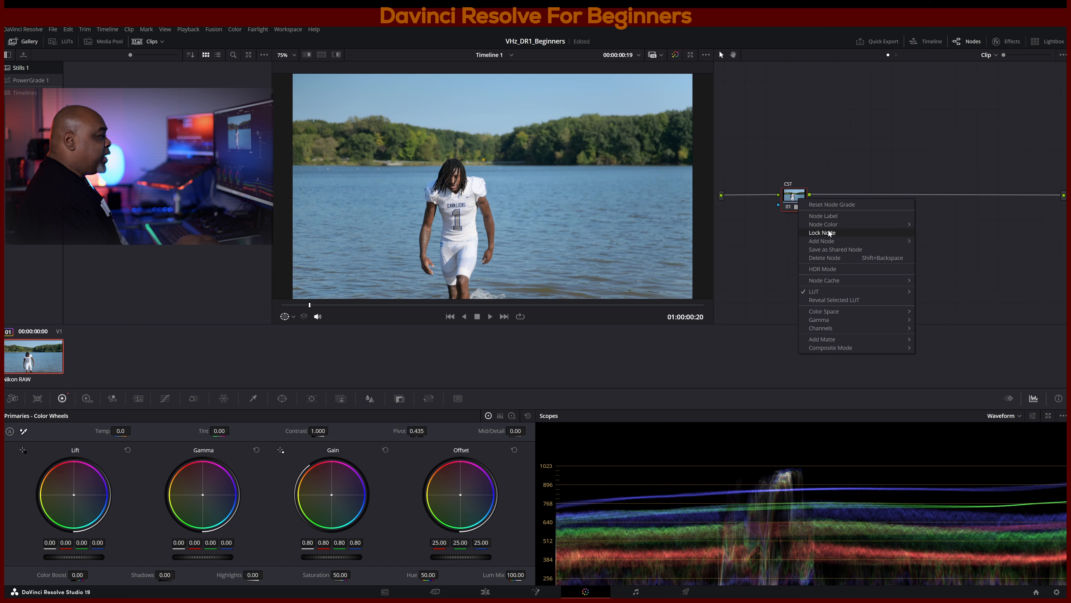
mouse_move(830, 241)
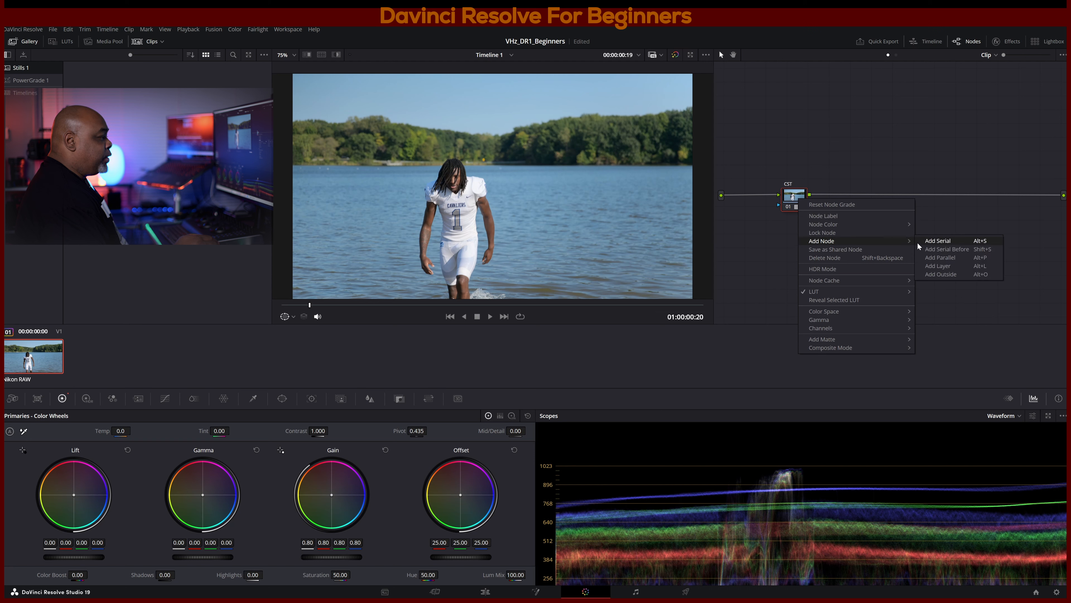
click(942, 239)
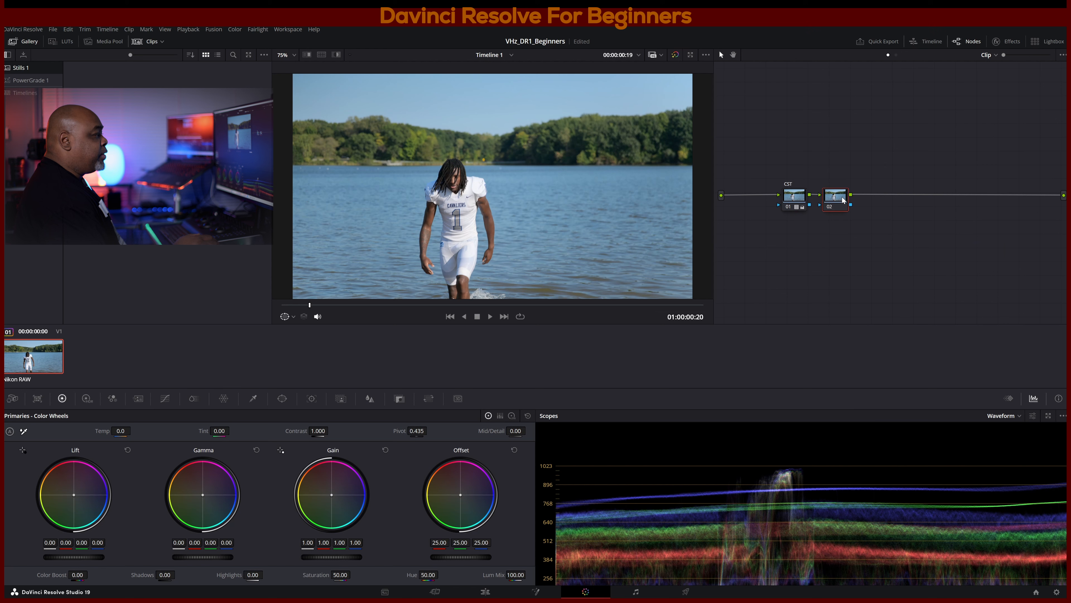
key(Delete)
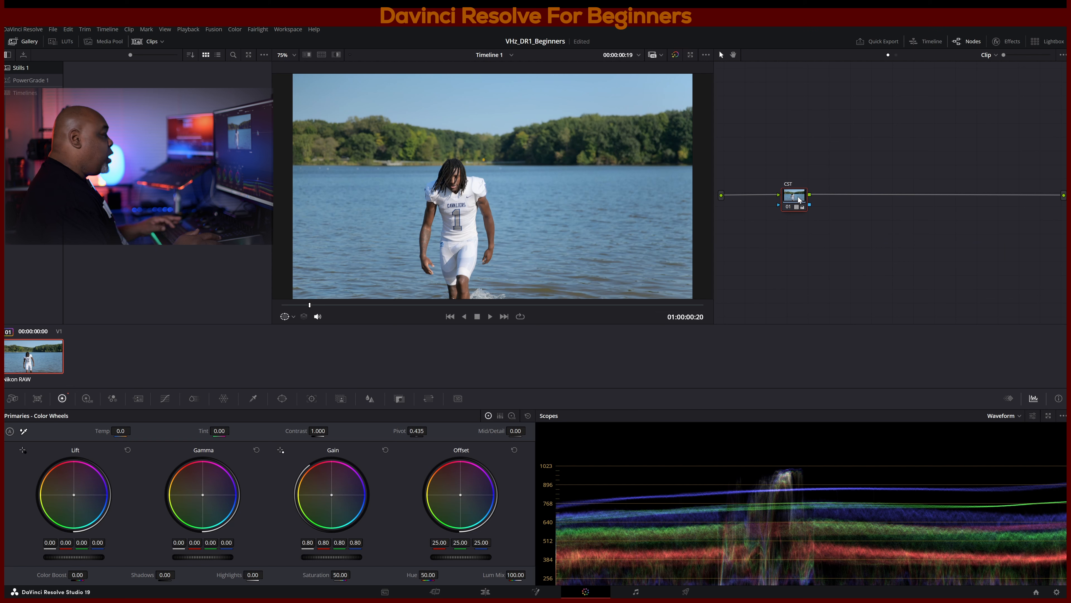
Step: Add a serial node after the CST node, label it Skin and shift it slightly away from CST
key(alt+s)
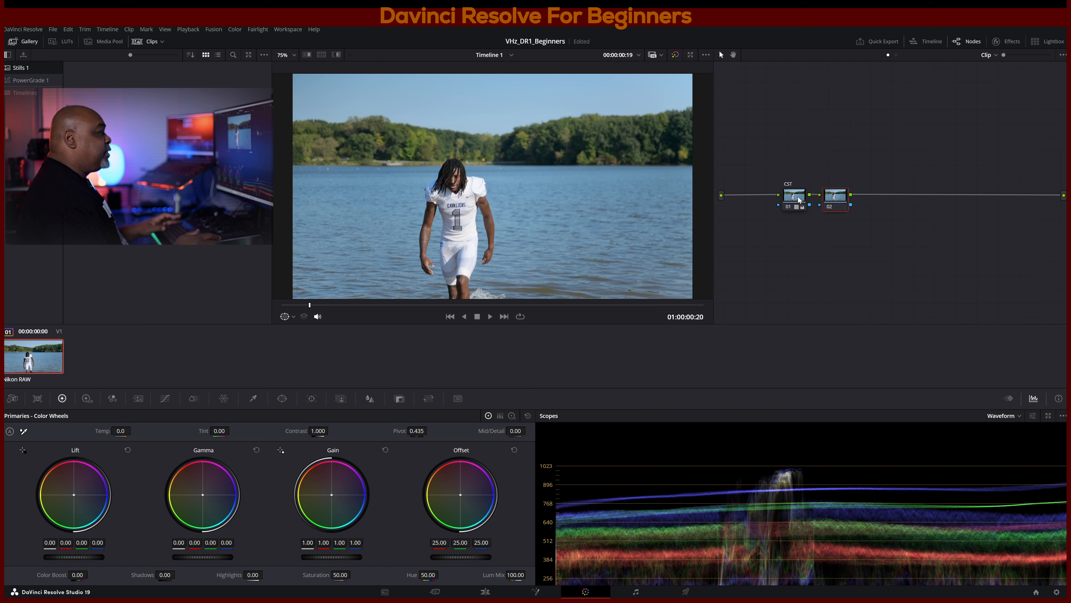
right_click(845, 201)
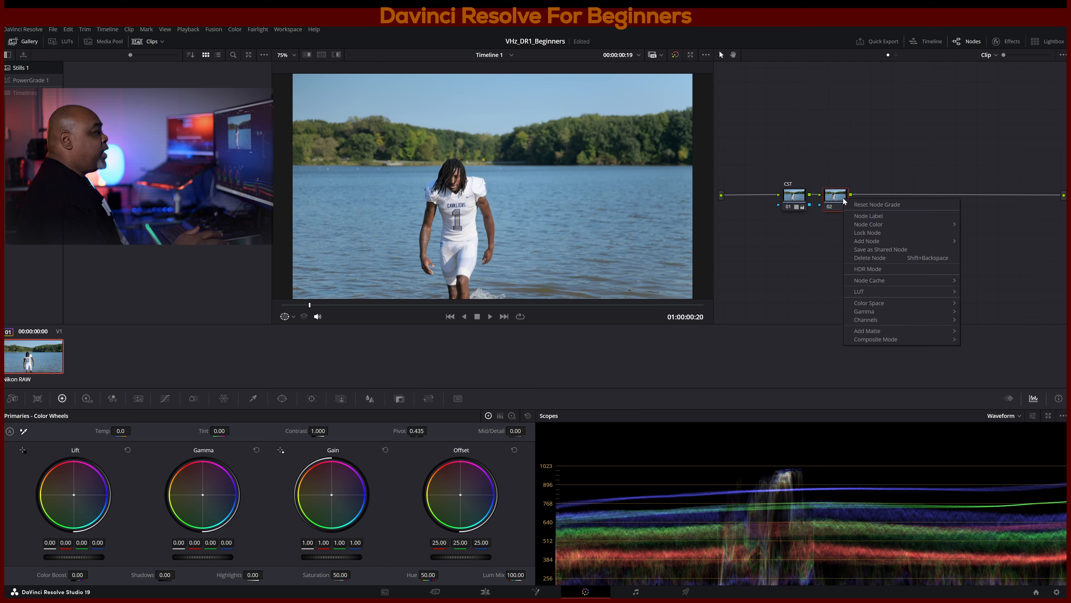
click(869, 215)
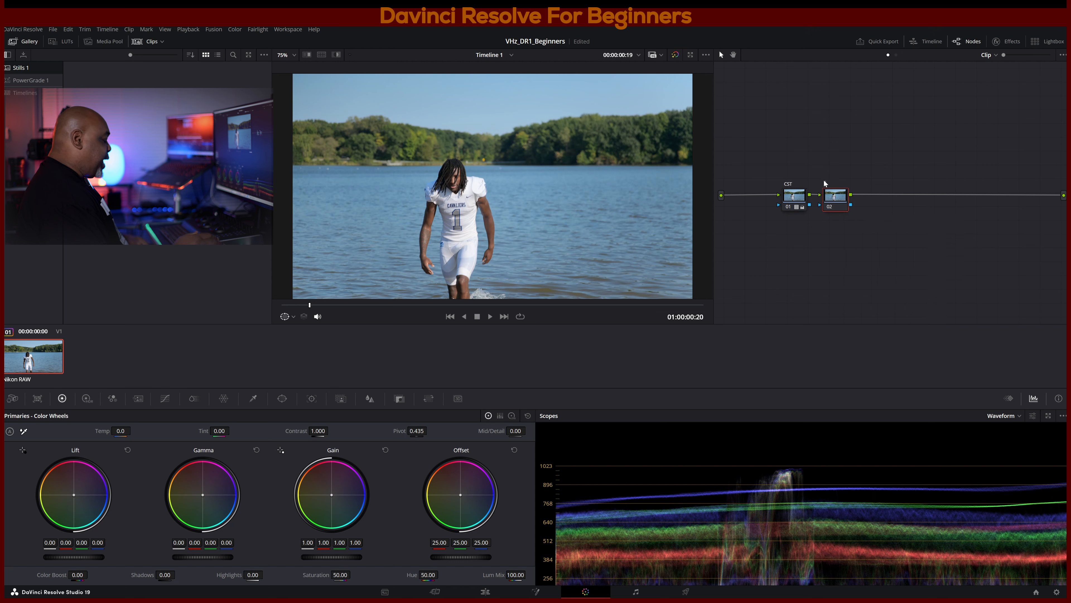
text(Skin)
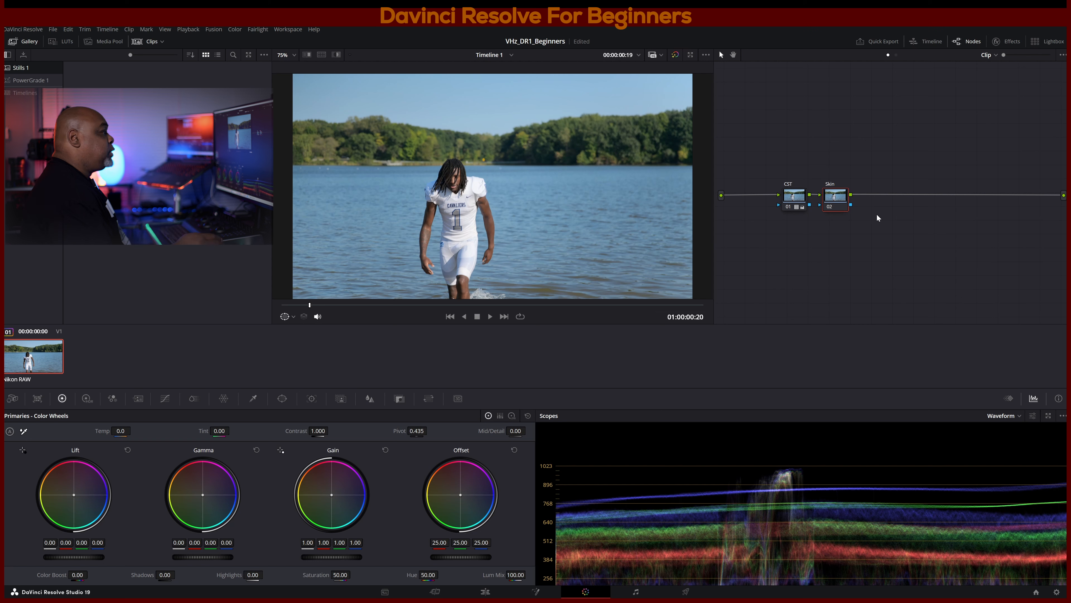
drag(834, 202, 837, 202)
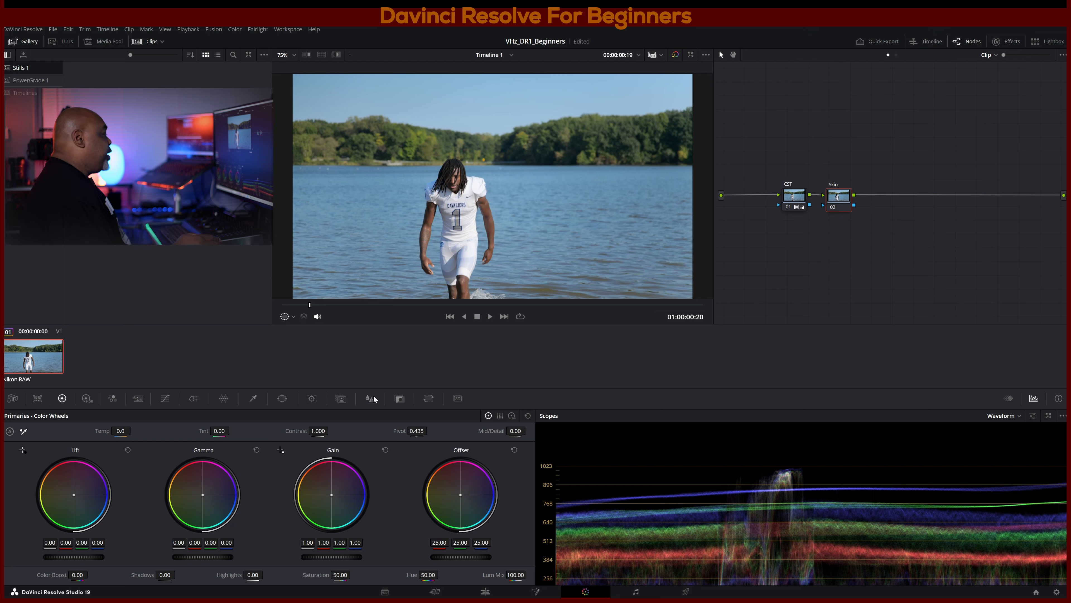
Step: Open the Qualifier for the Skin node and switch it to 3D mode
click(252, 403)
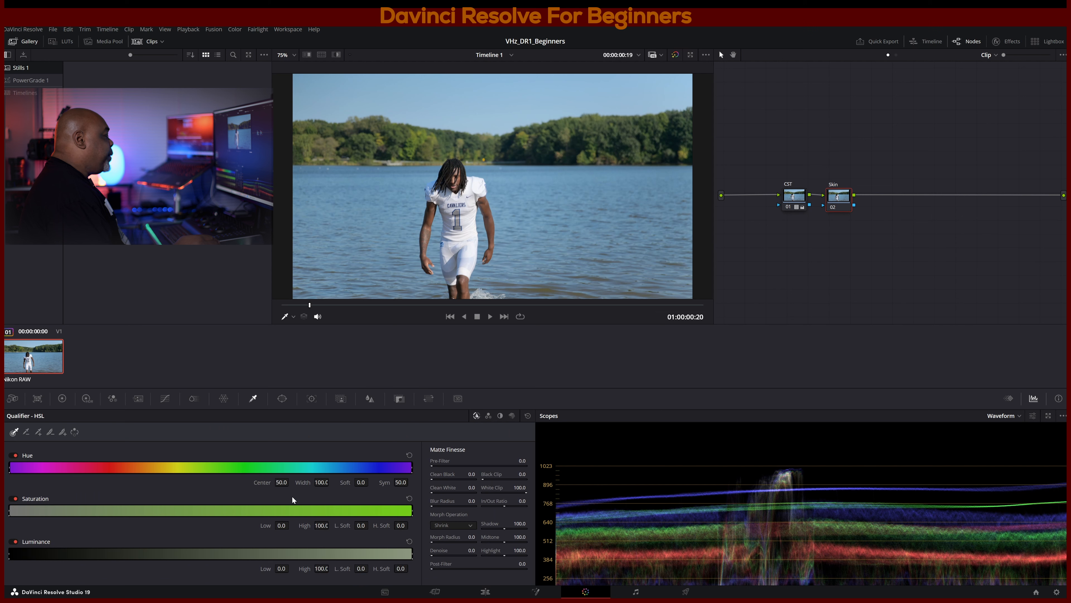
click(511, 416)
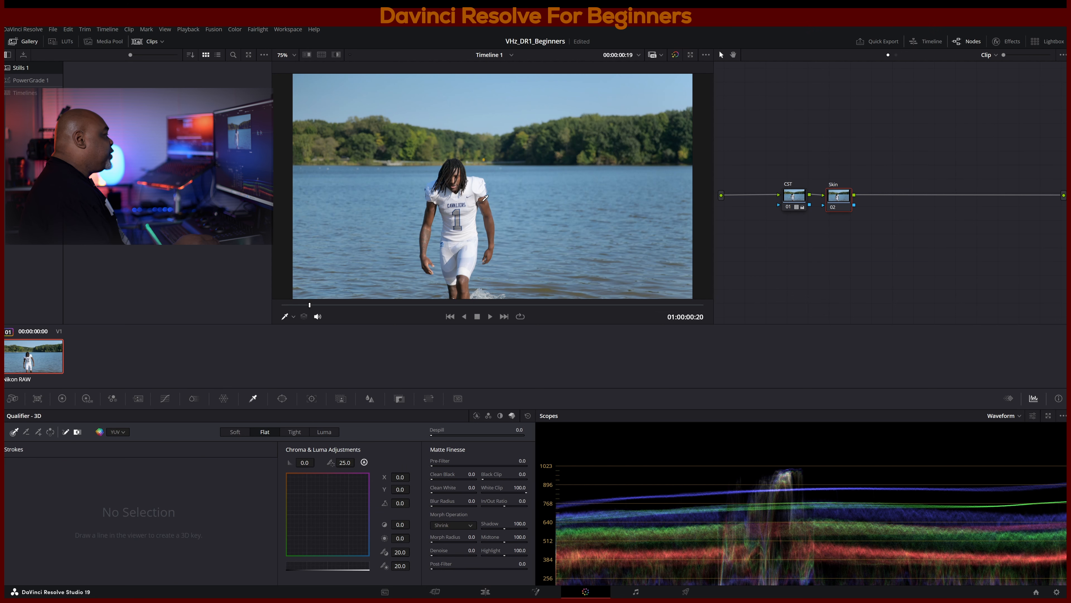
drag(482, 202, 492, 257)
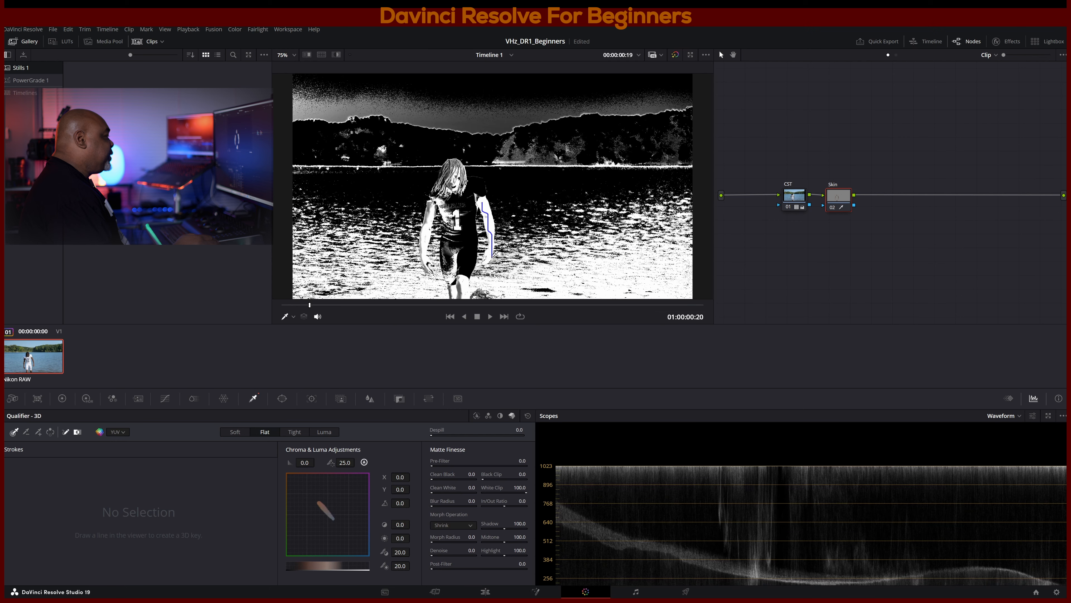
key(shift+h)
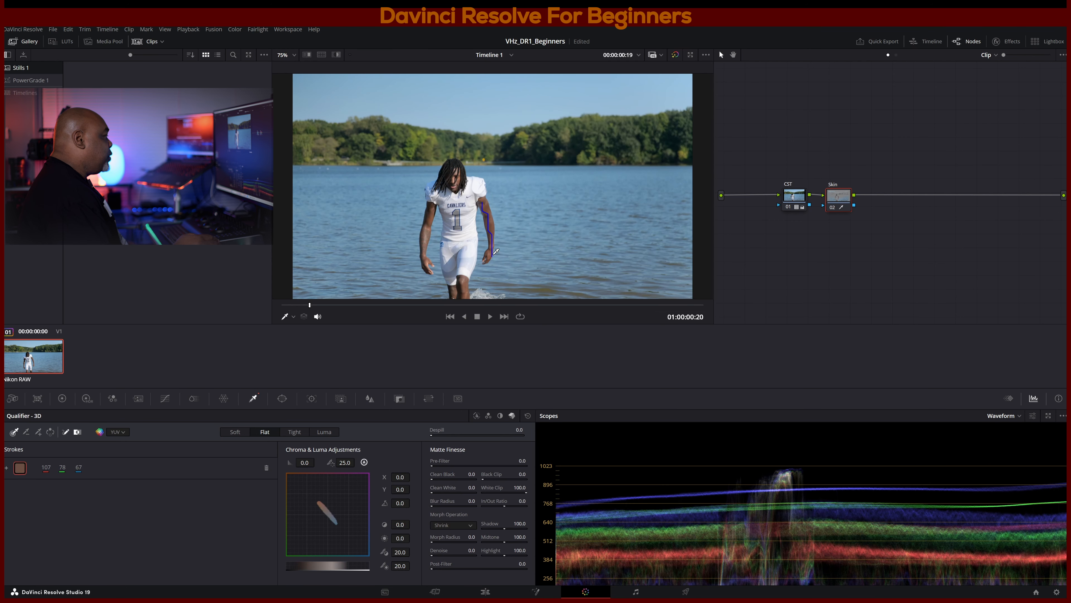
key(ctrl+z)
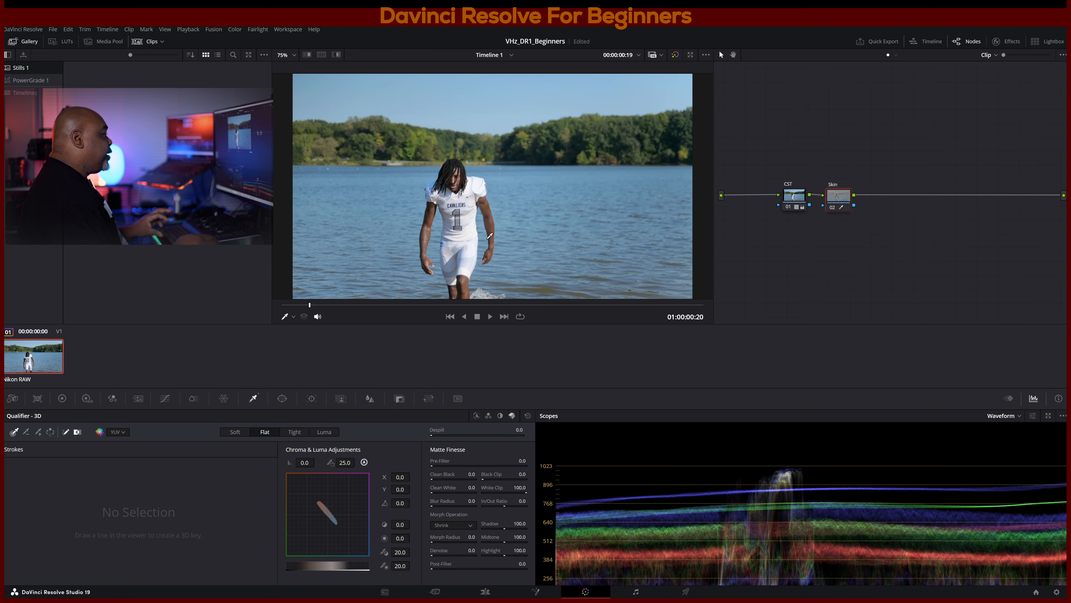
Step: Sample the skin tone with a 3D qualifier stroke down the player's arm beside the jersey, from upper arm to wrist
drag(482, 205, 490, 256)
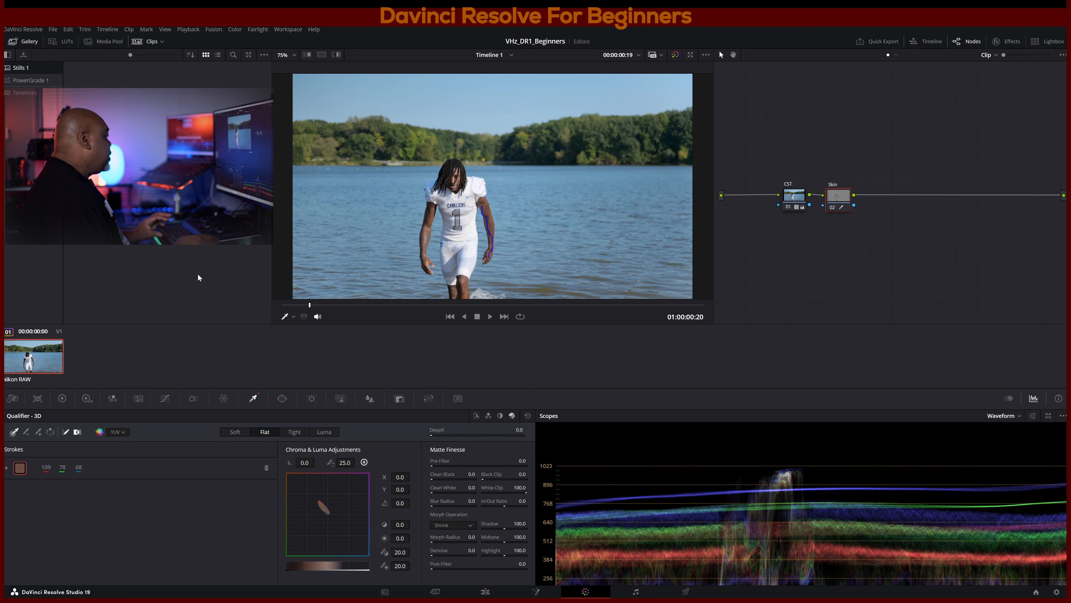
Step: Highlight the Skin node's selection and add two more qualifier strokes down the player's other arm
click(38, 432)
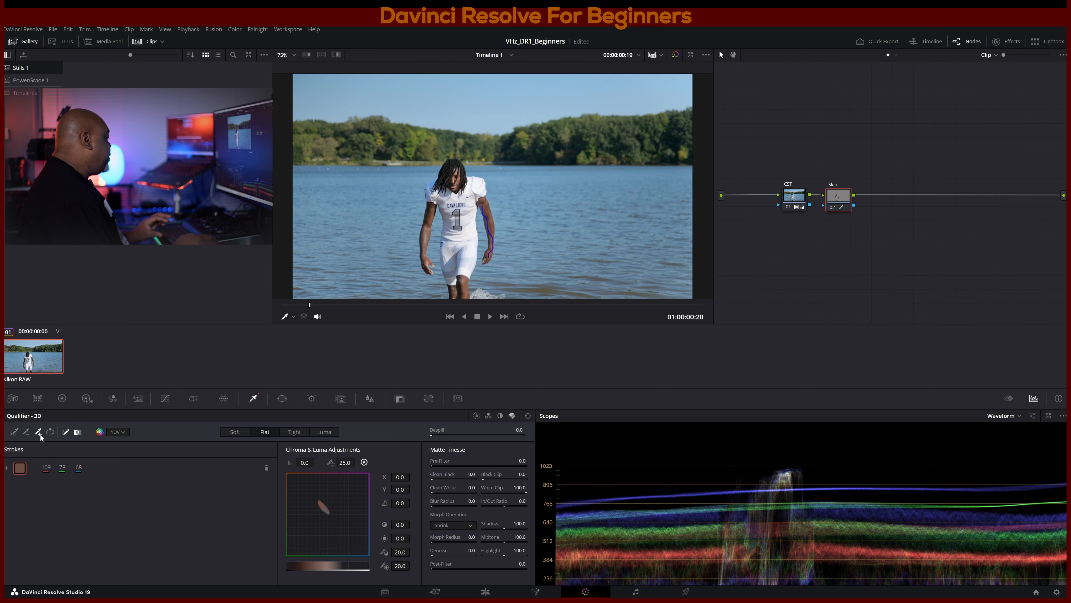
click(336, 55)
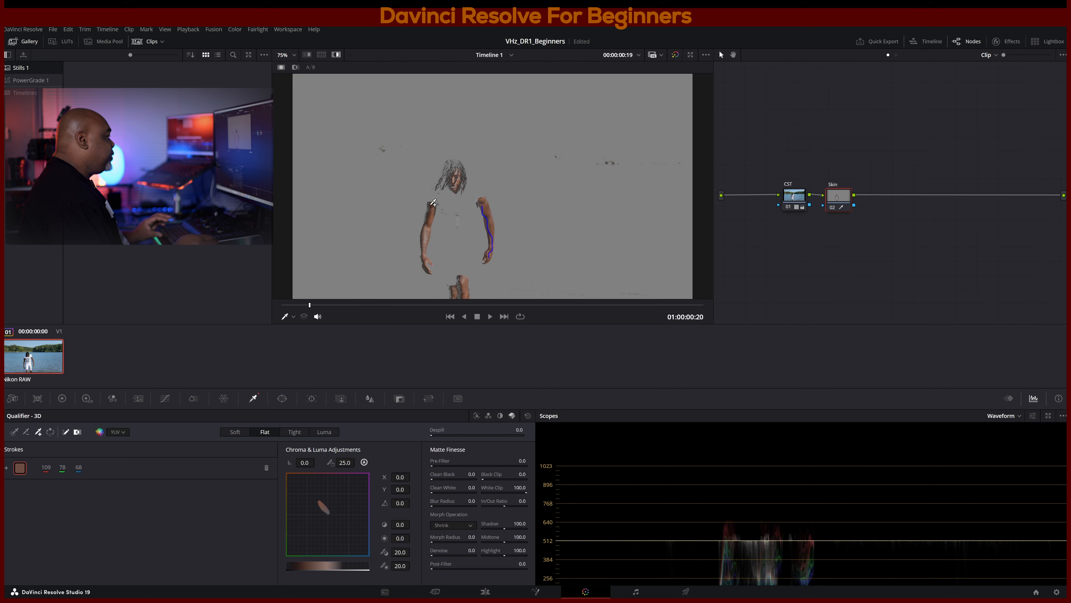
drag(430, 206, 424, 257)
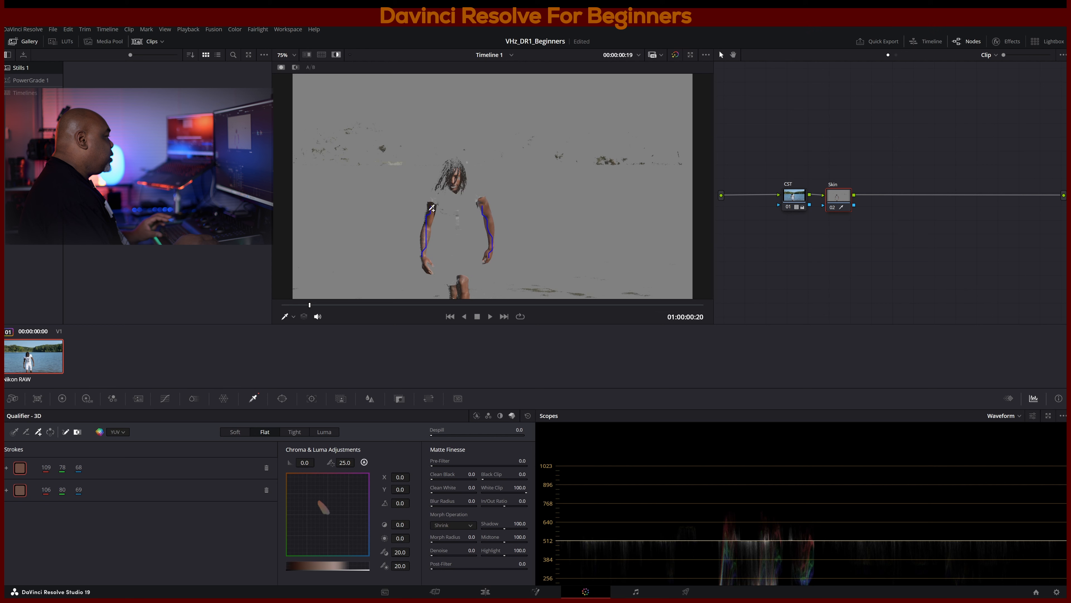
drag(428, 211, 434, 226)
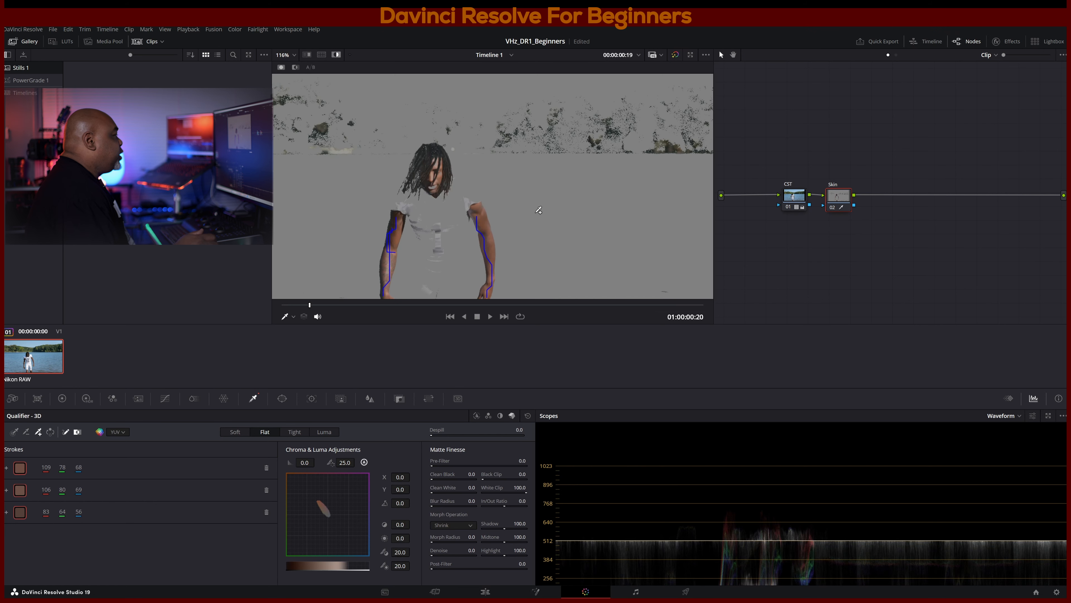
scroll(532, 190, up, 4)
drag(575, 152, 589, 128)
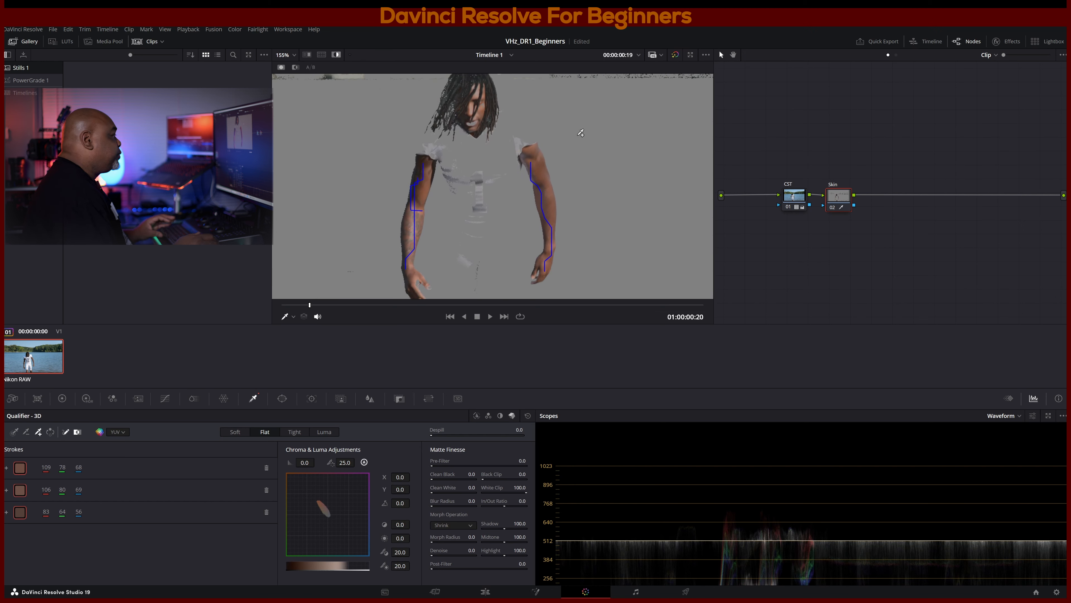
key(shift+z)
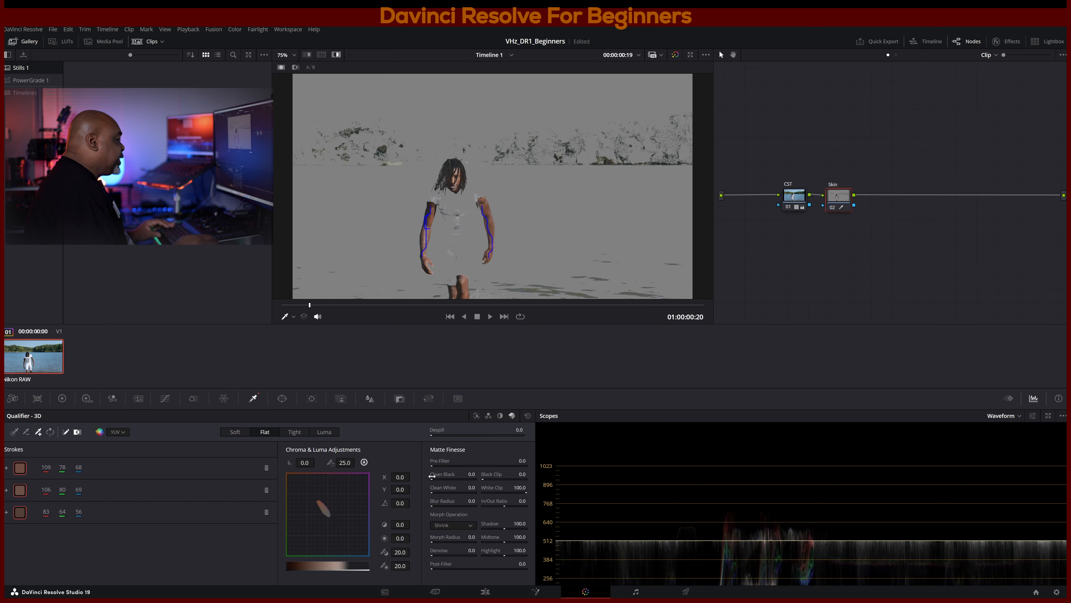
Step: Refine the skin matte with Clean Black 26.2 and Clean White 23.7, and switch the scope to Vectorscope
drag(431, 479, 441, 478)
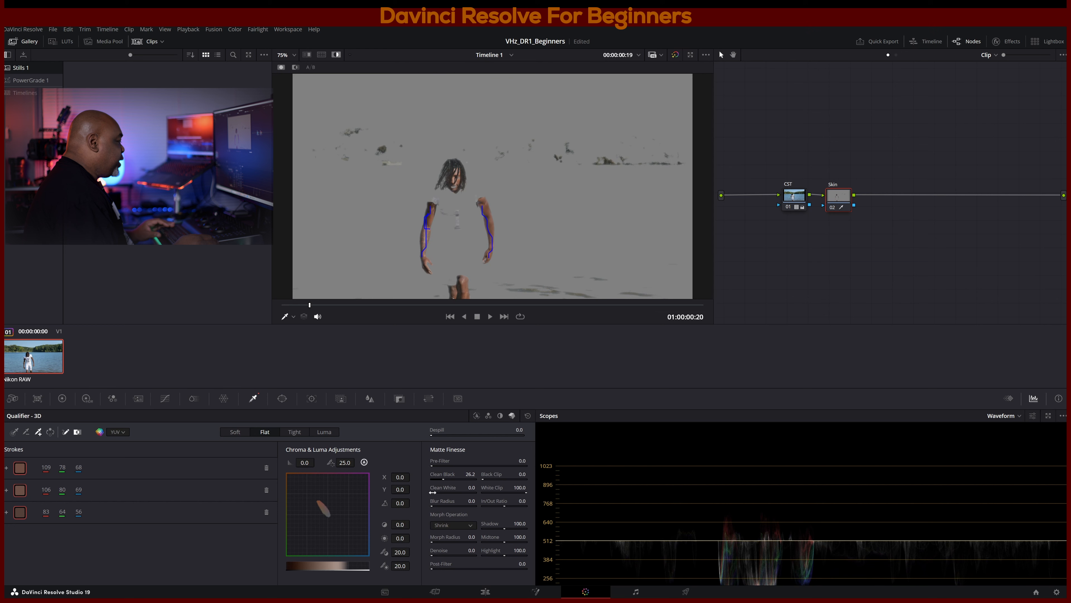
drag(432, 492, 441, 492)
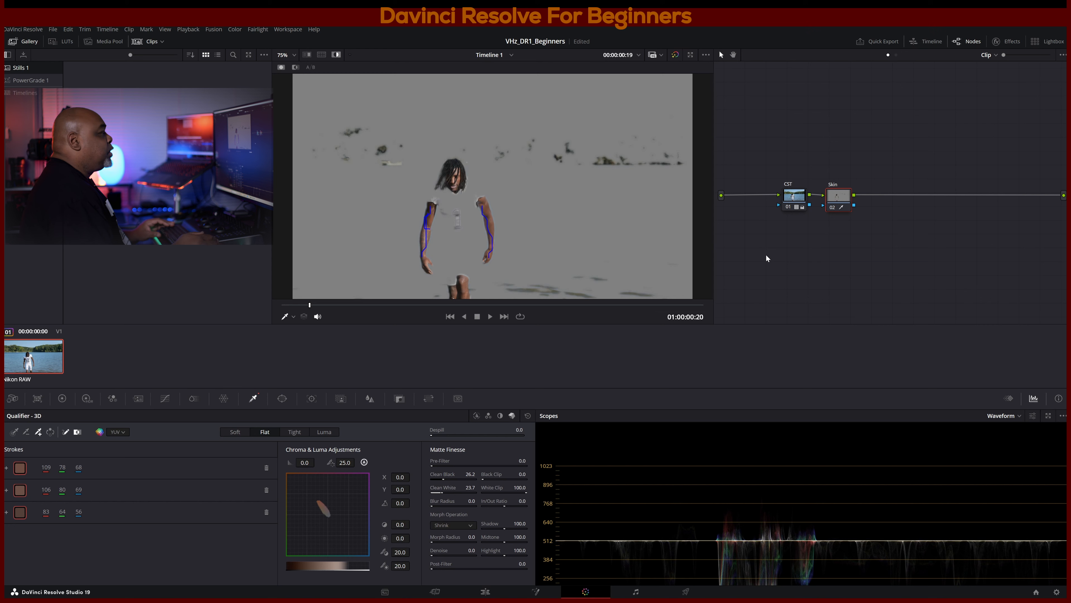
click(1019, 415)
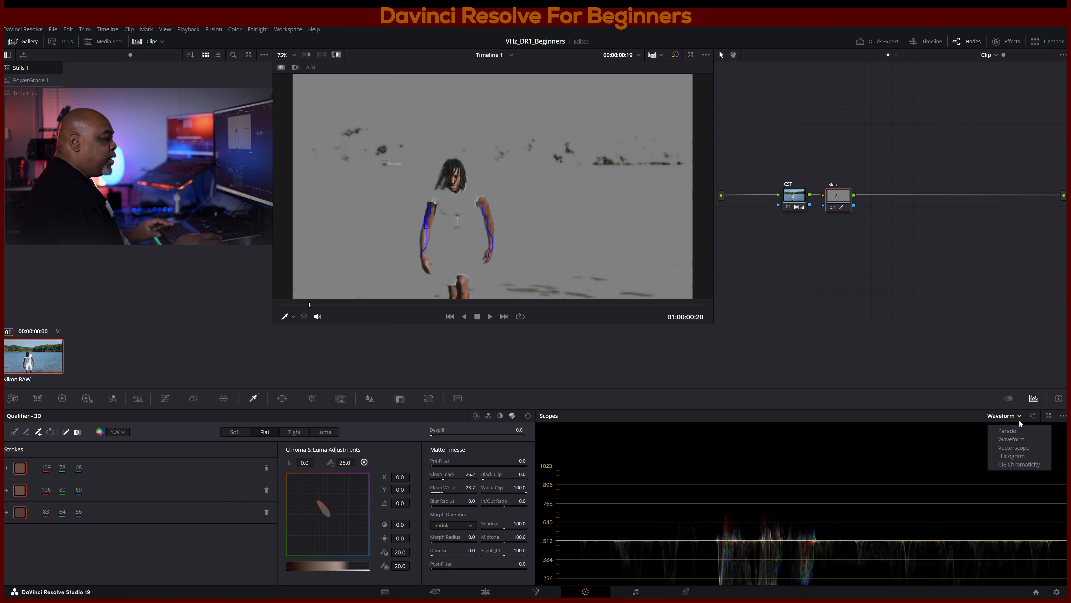
click(1019, 448)
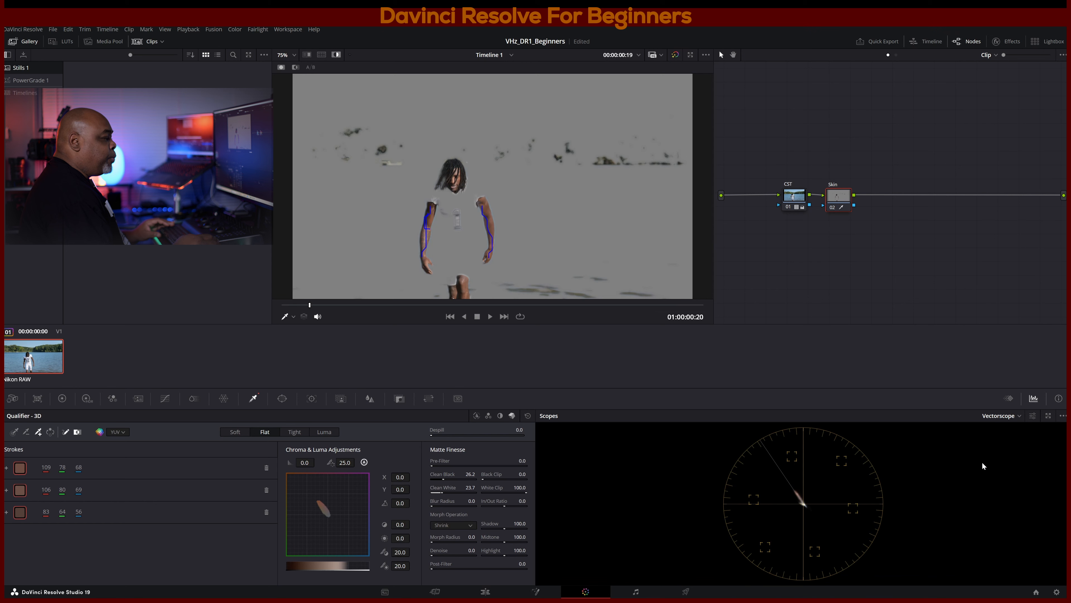
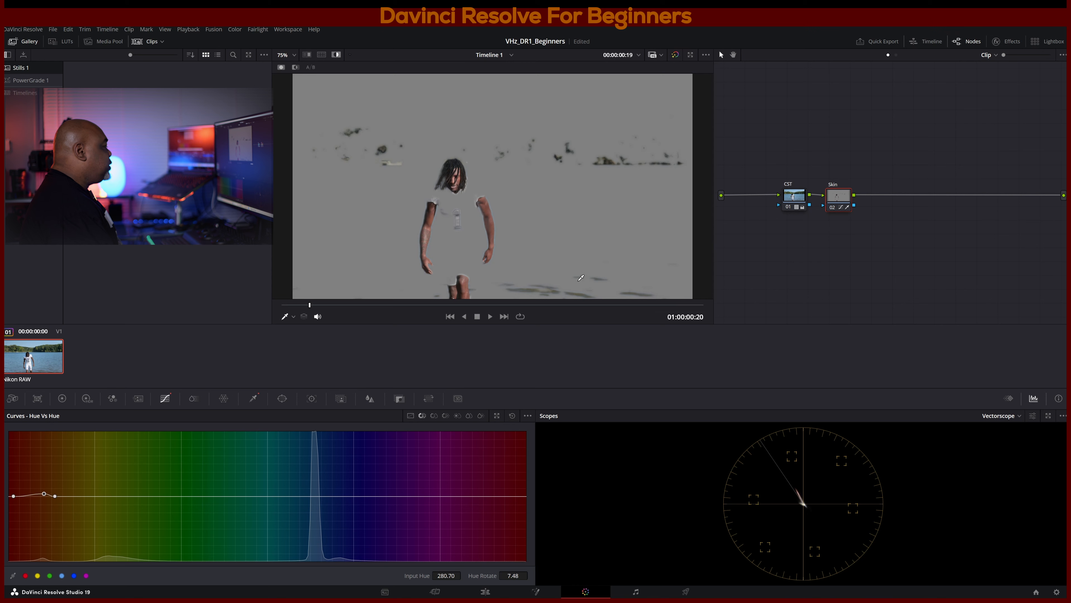
Step: Turn off the selection highlight and play the clip from 01:00:01:07 to about 01:00:06:00 to review the skin correction
click(336, 55)
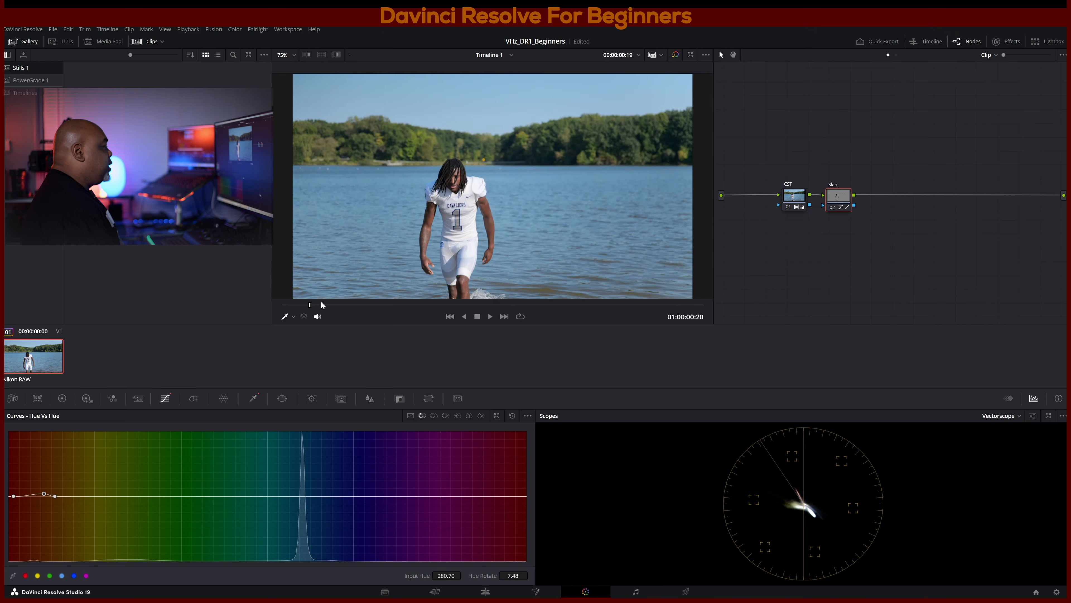
drag(311, 305, 318, 305)
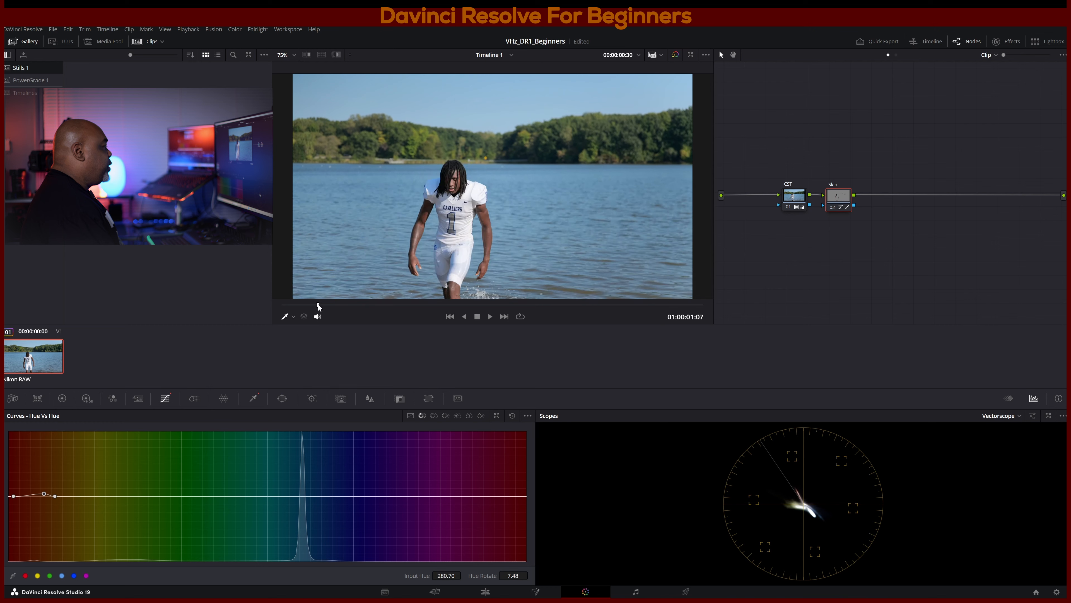
key(space)
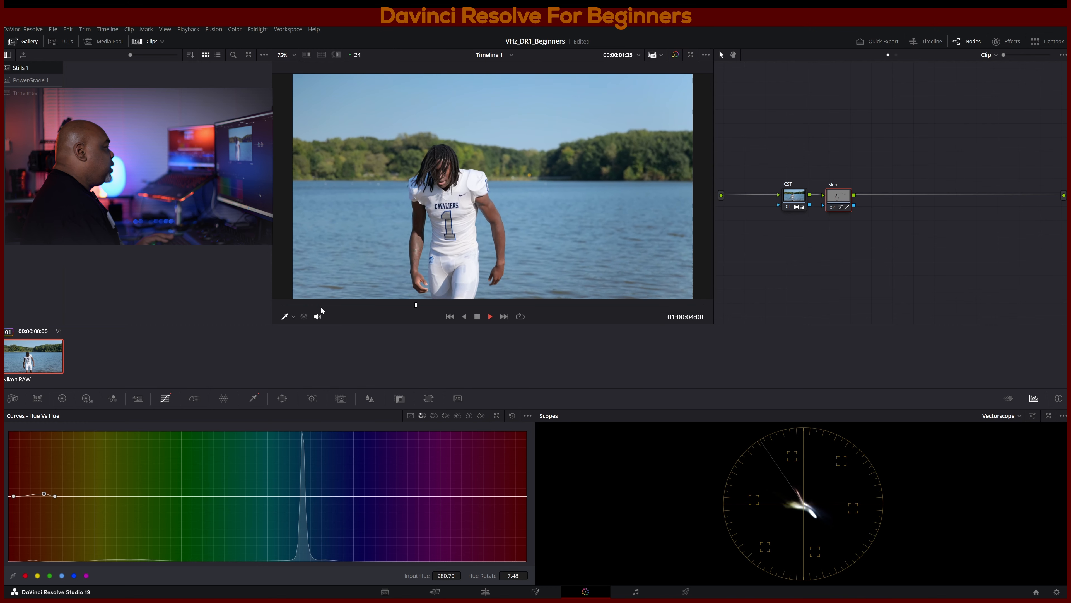
key(space)
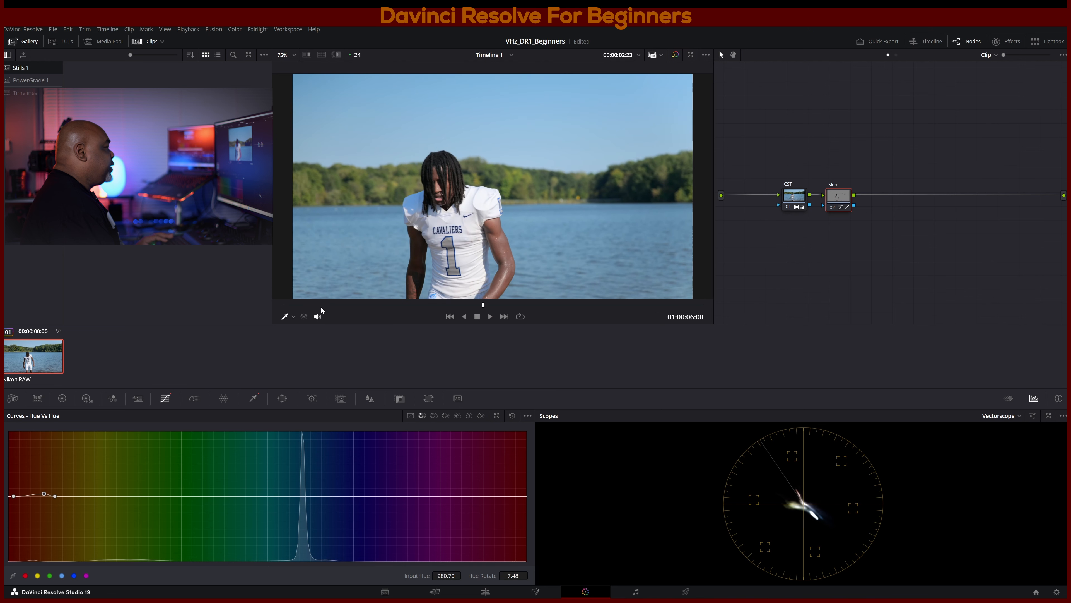
Step: Set the Skin node's primary Contrast to about 1.108 and play the clip to about 01:00:08:16
click(62, 400)
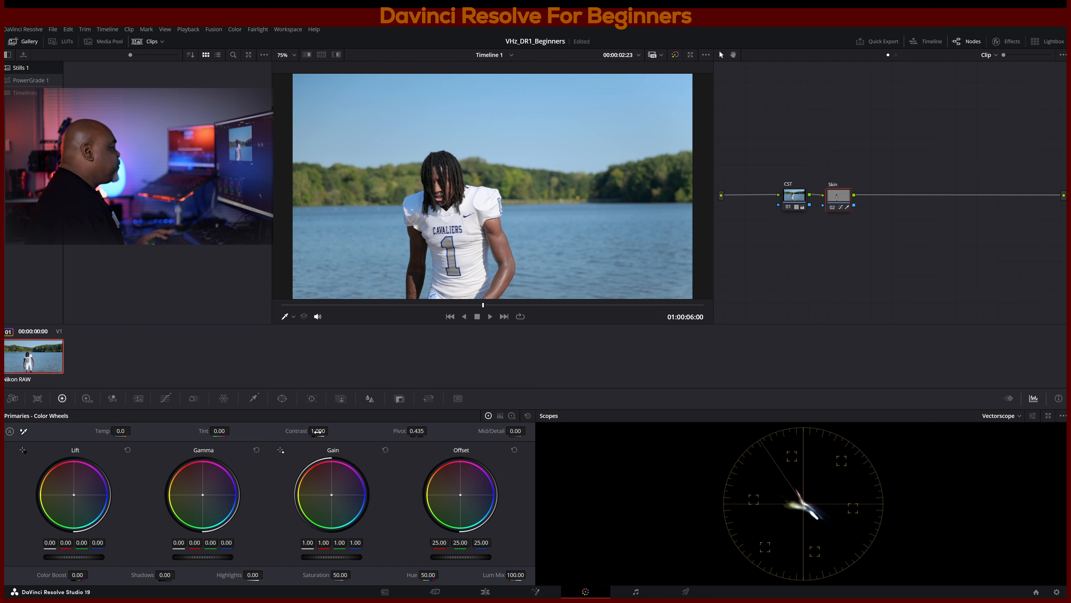
drag(317, 432, 316, 431)
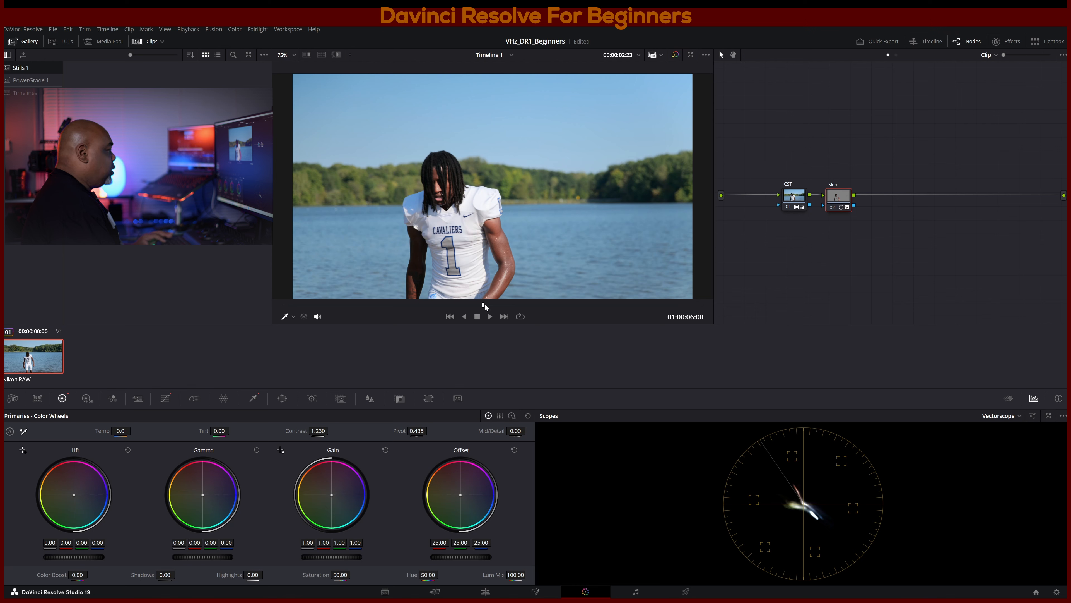
drag(485, 306, 314, 307)
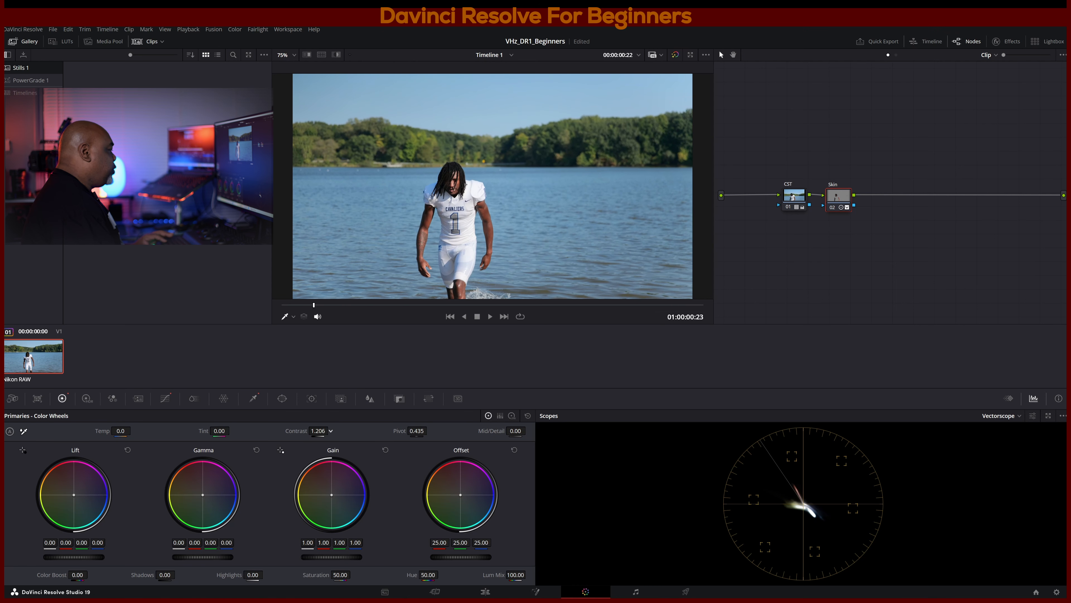
drag(318, 431, 314, 431)
key(space)
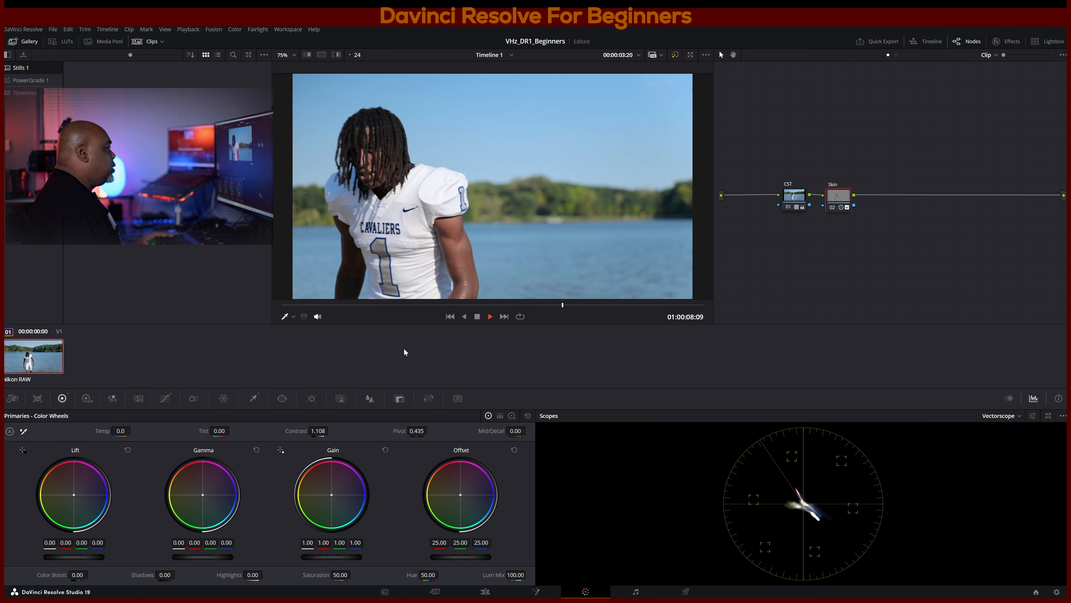
click(488, 316)
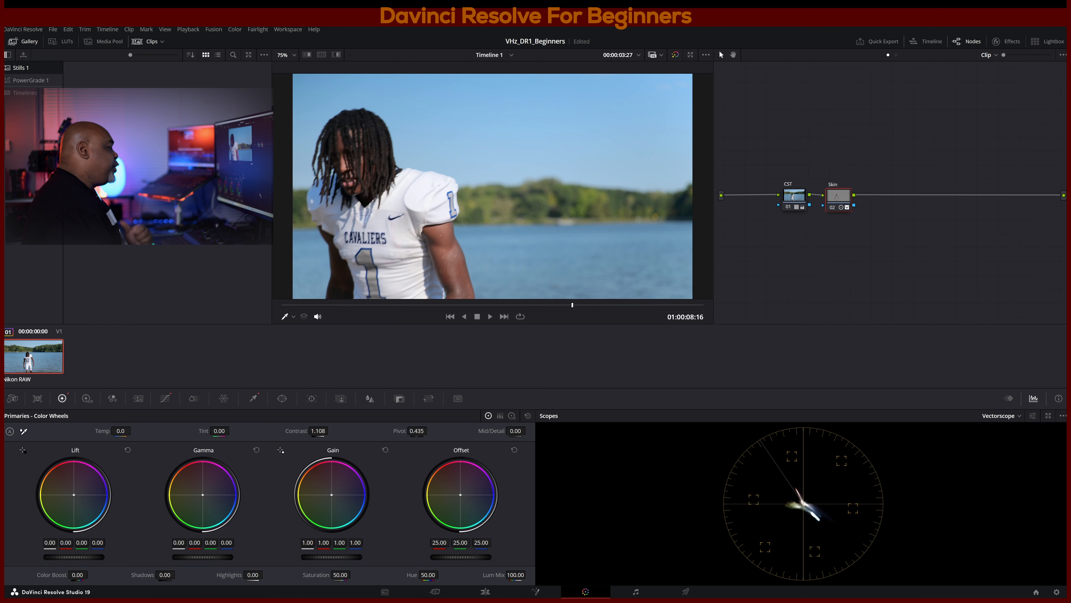
Step: On the Edit page, paste a copy of the DSC_0421.NEV clip directly after the original and park the playhead inside it
click(485, 592)
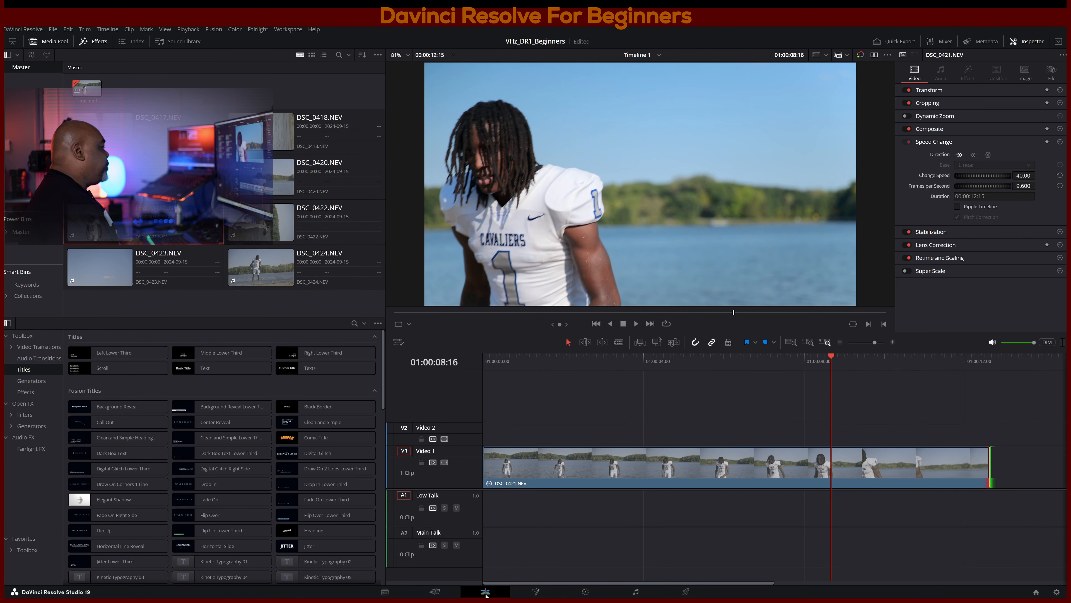
click(840, 342)
click(840, 342)
click(524, 472)
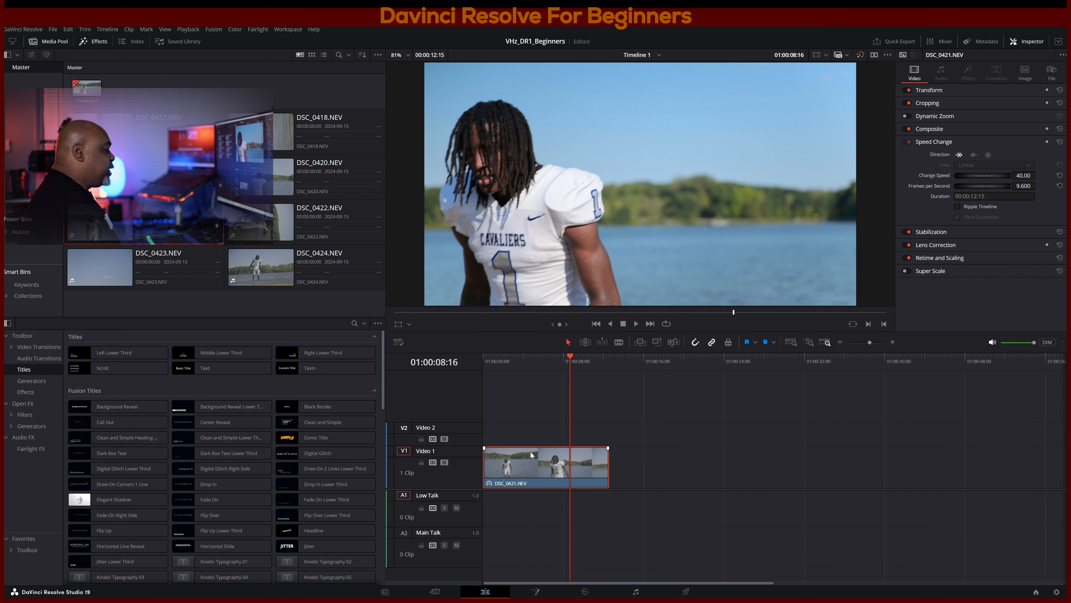
key(Down)
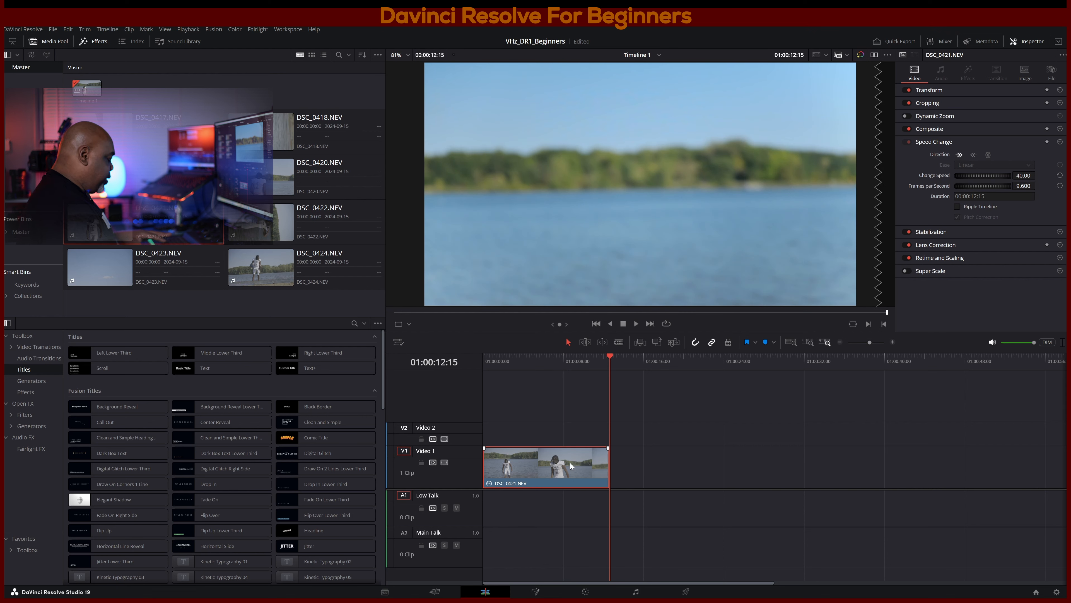
key(ctrl+v)
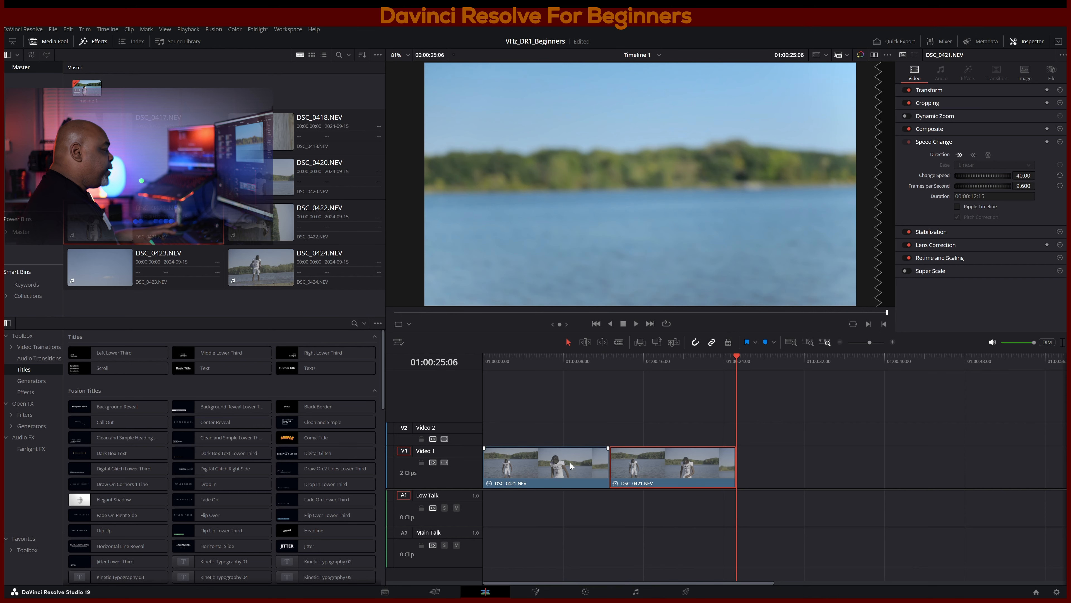
click(650, 400)
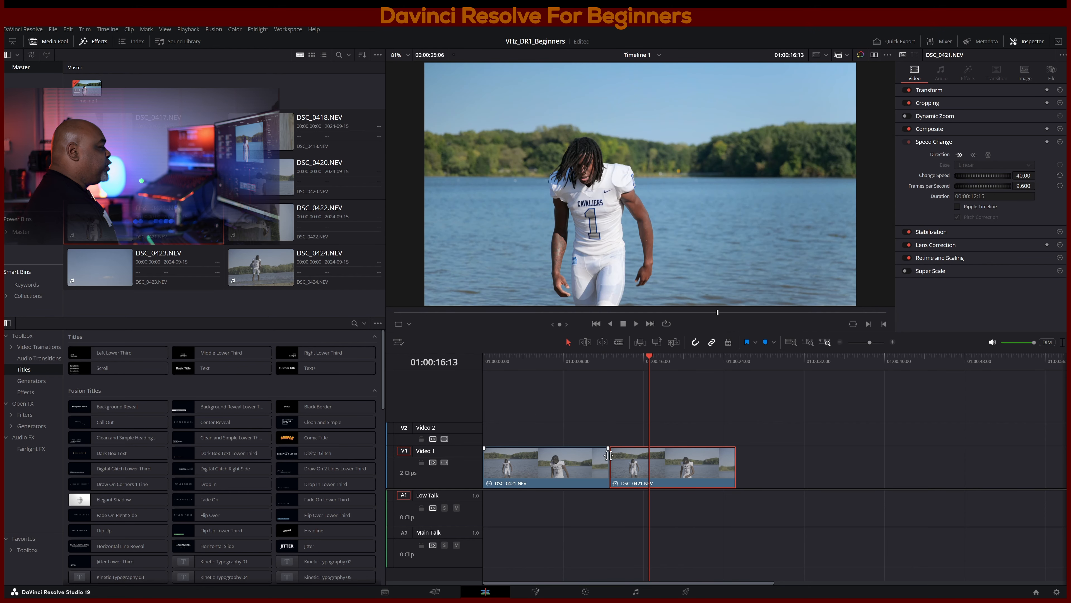
Step: On the Color page, delete the copied clip's Skin node and reset the grade of its CST node
click(609, 588)
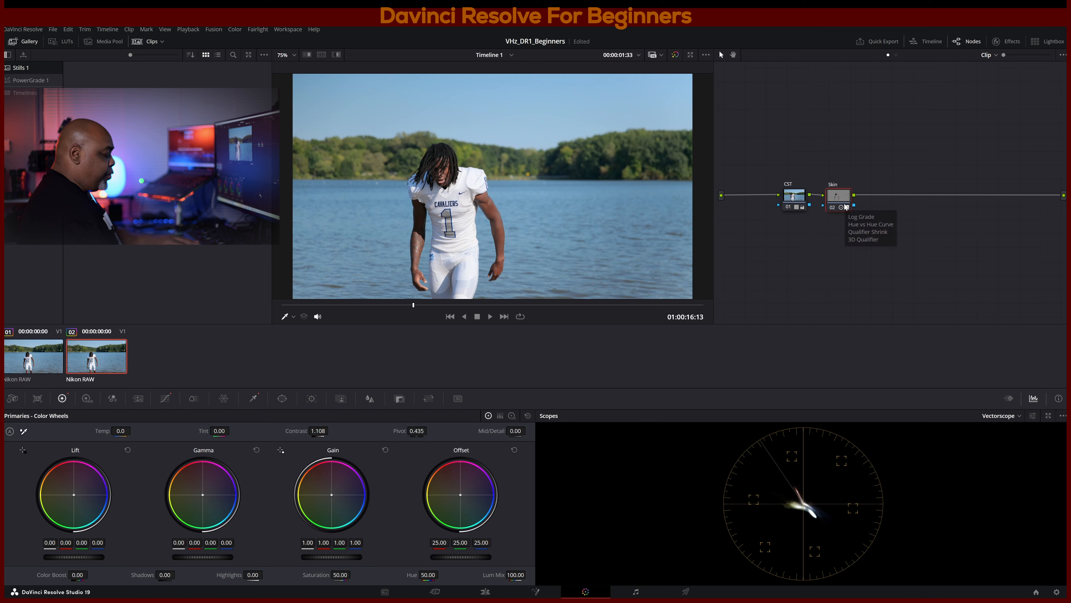
key(shift+BackSpace)
right_click(789, 199)
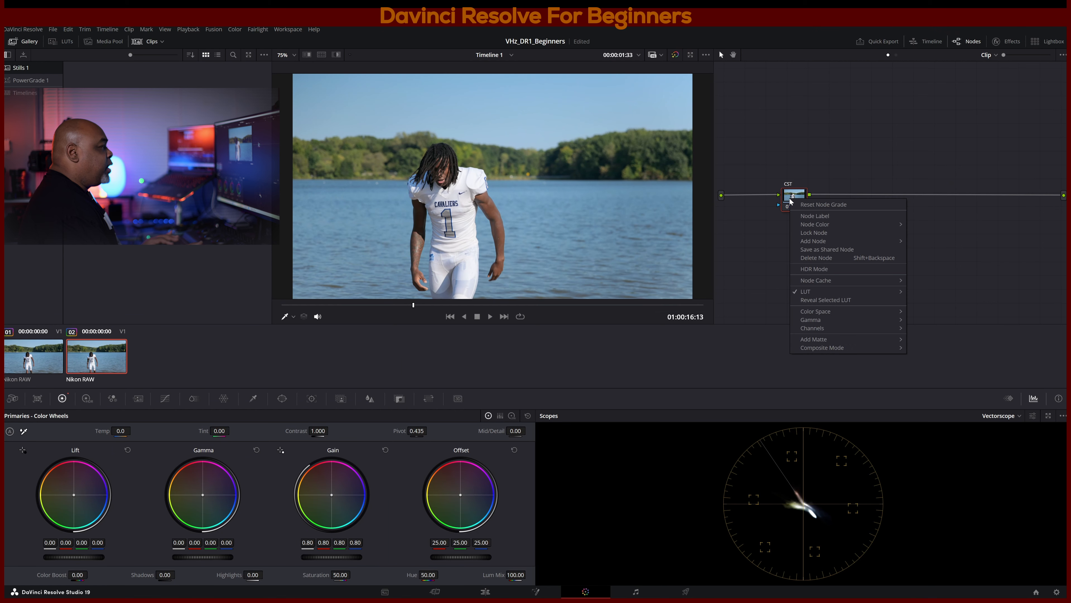
click(832, 208)
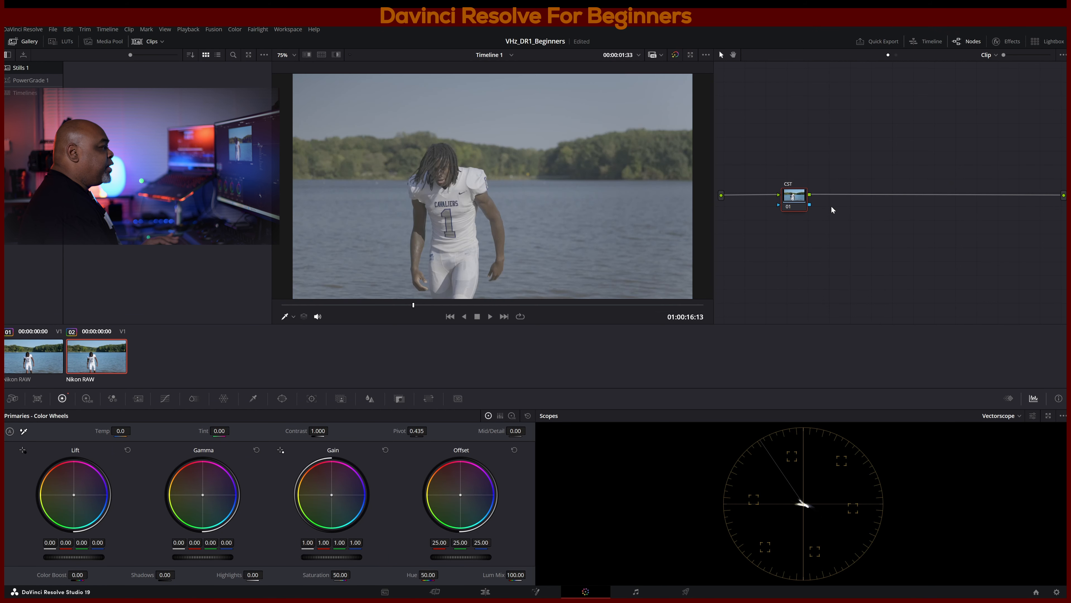
Step: Relabel the copied clip's remaining node SCPO
right_click(797, 201)
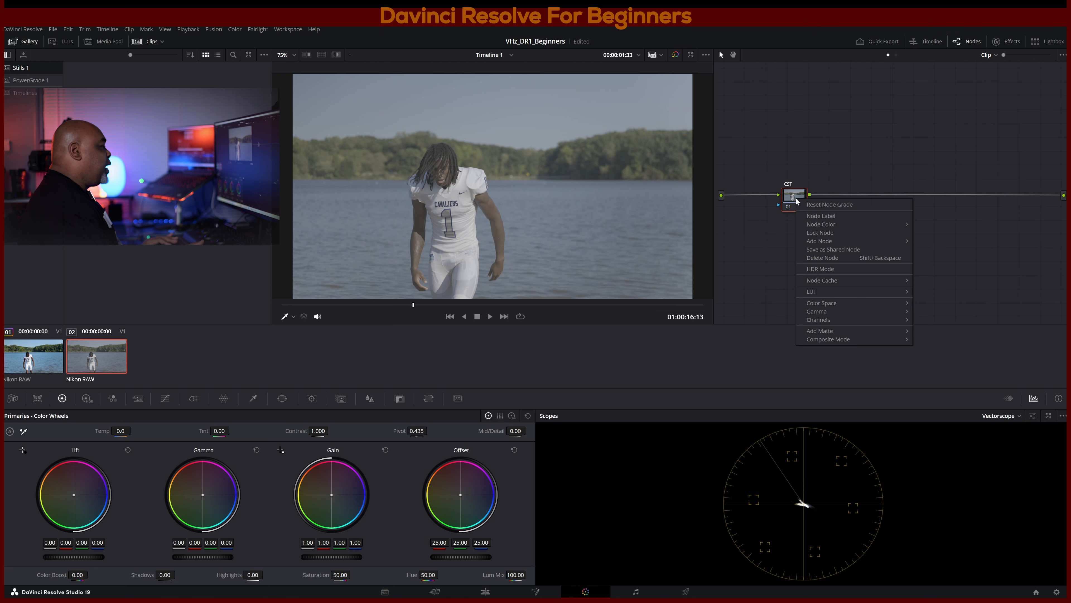
click(828, 214)
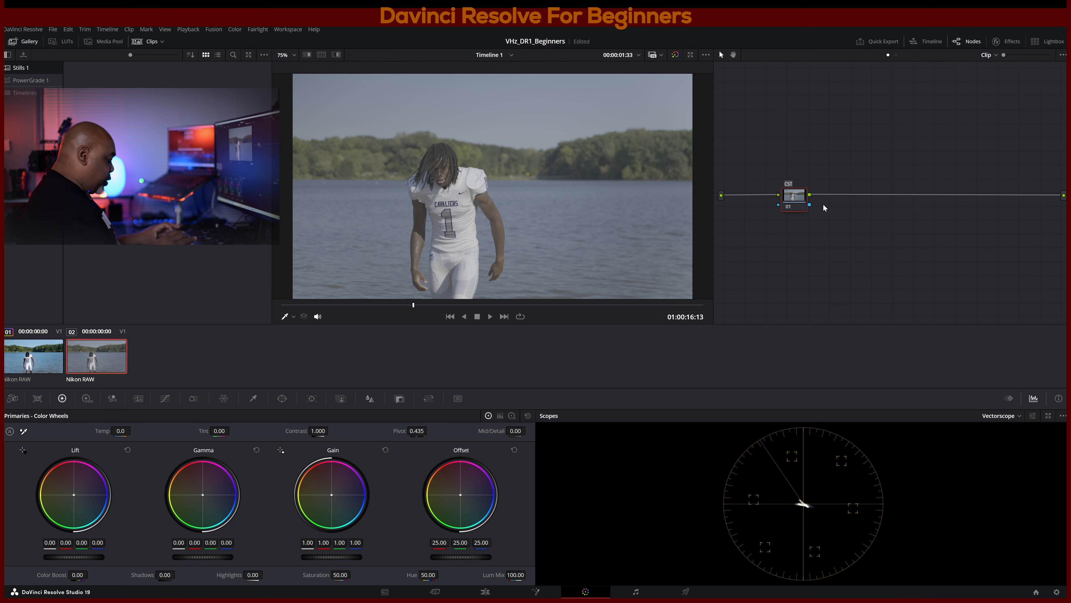
text(S)
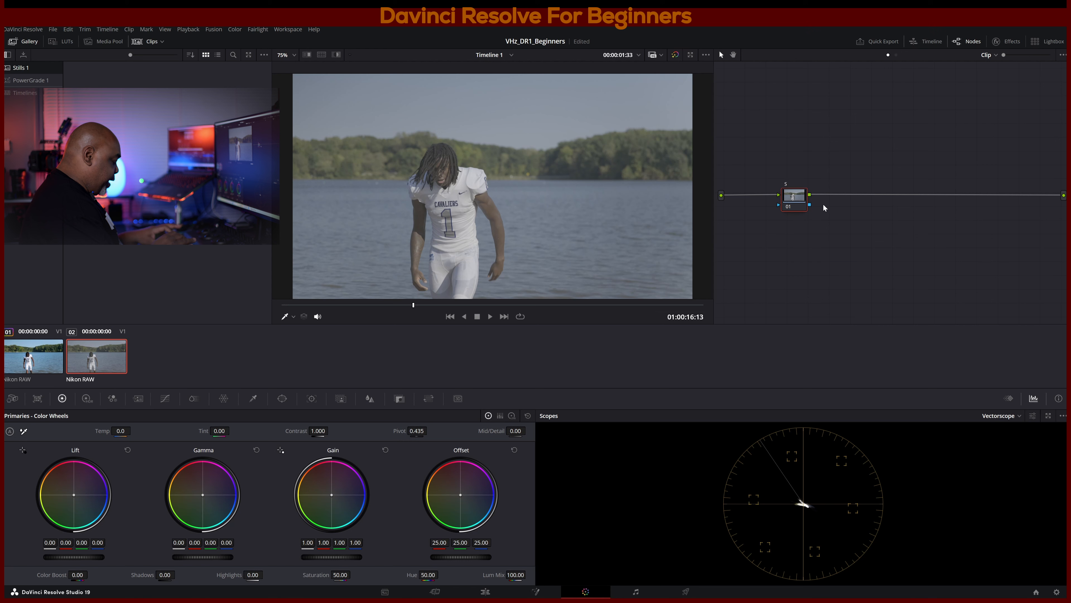
text(CPO)
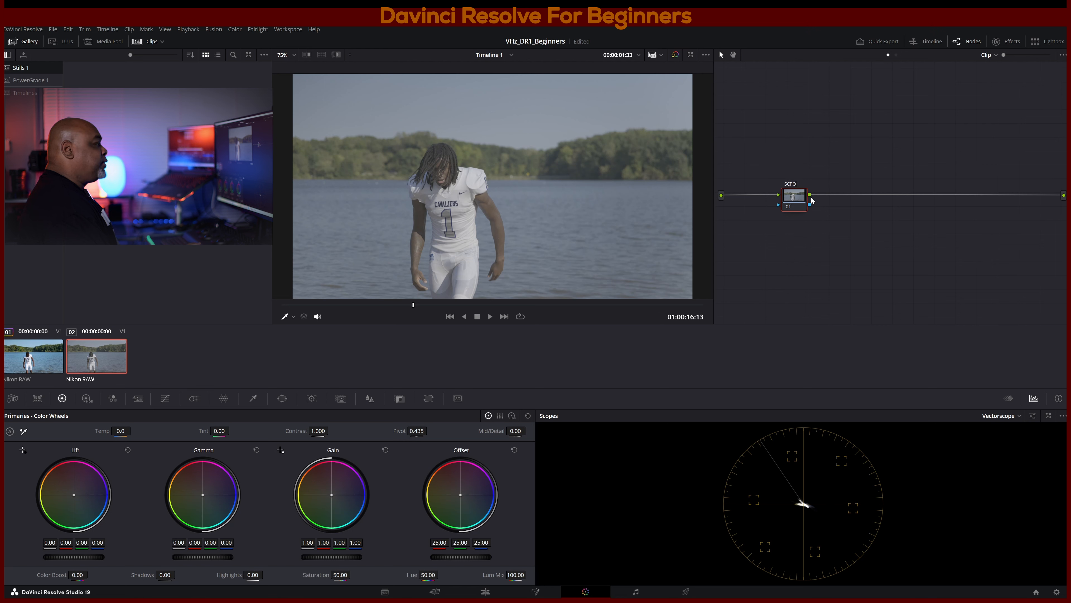
Step: Raise the SCPO node's primary Saturation
click(339, 574)
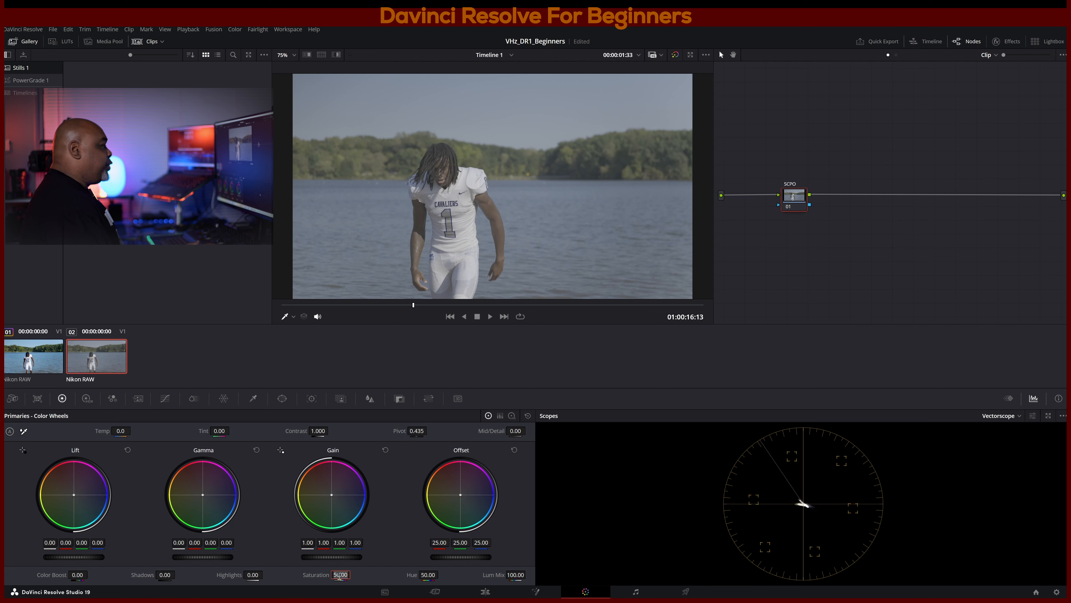
text(45)
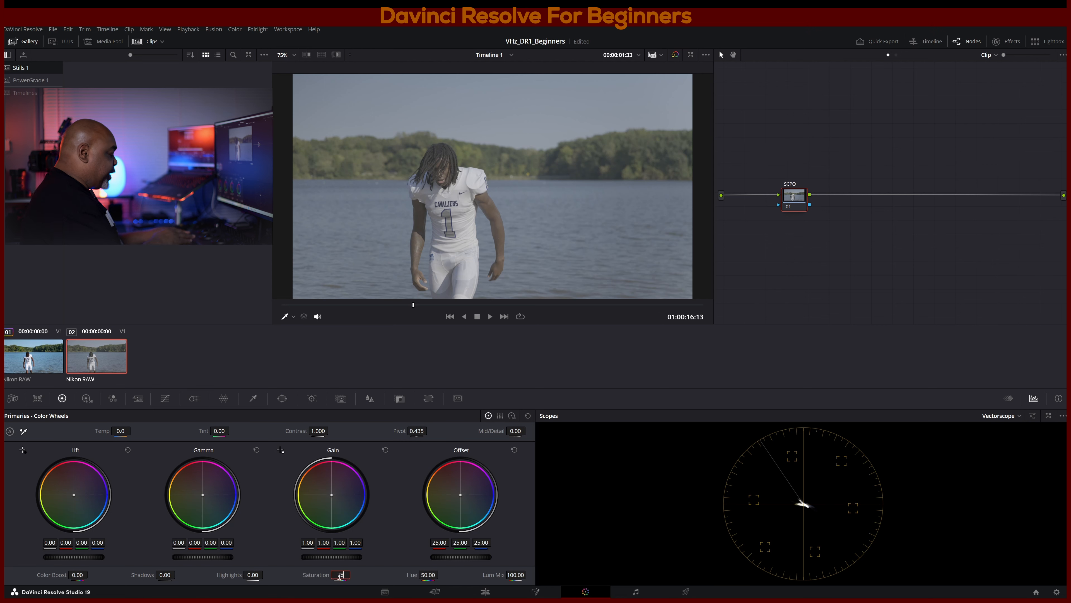
key(Return)
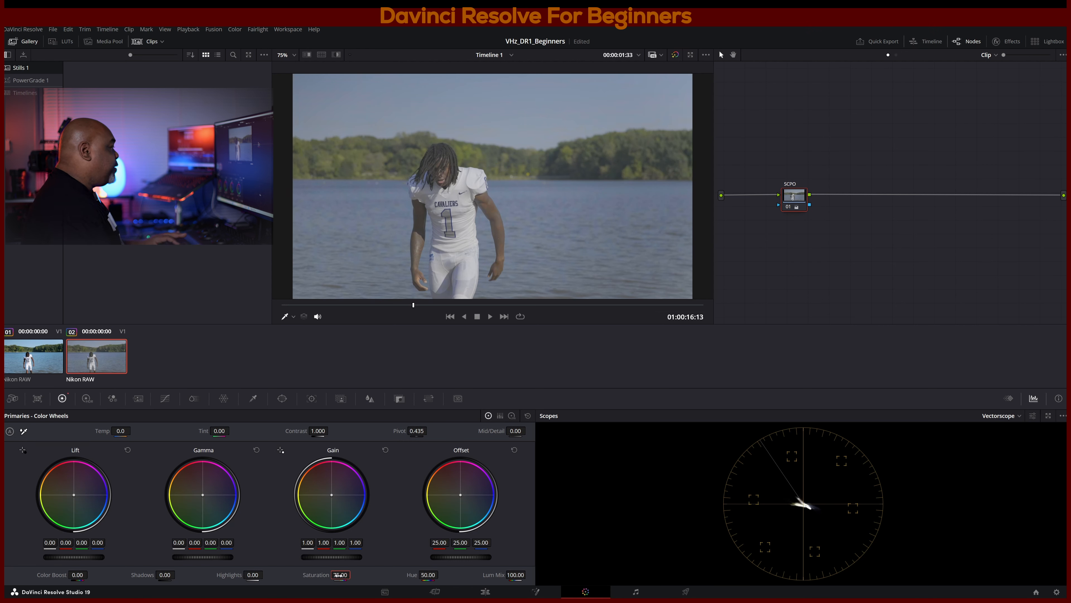
Step: Raise the SCPO node's Contrast to 1.398 and switch the scope to Waveform
click(316, 430)
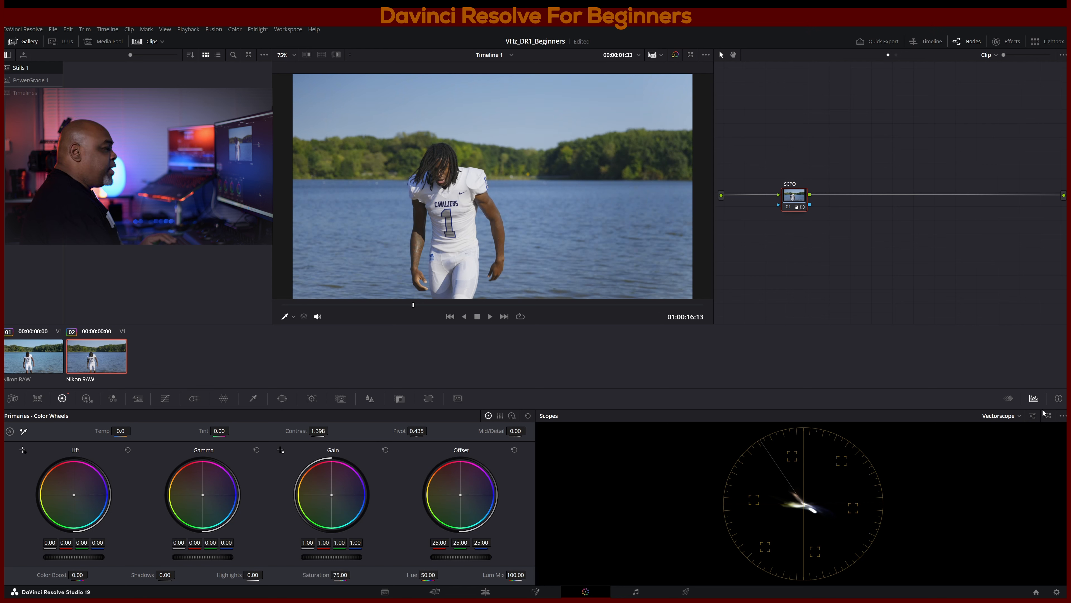
click(999, 415)
click(1005, 440)
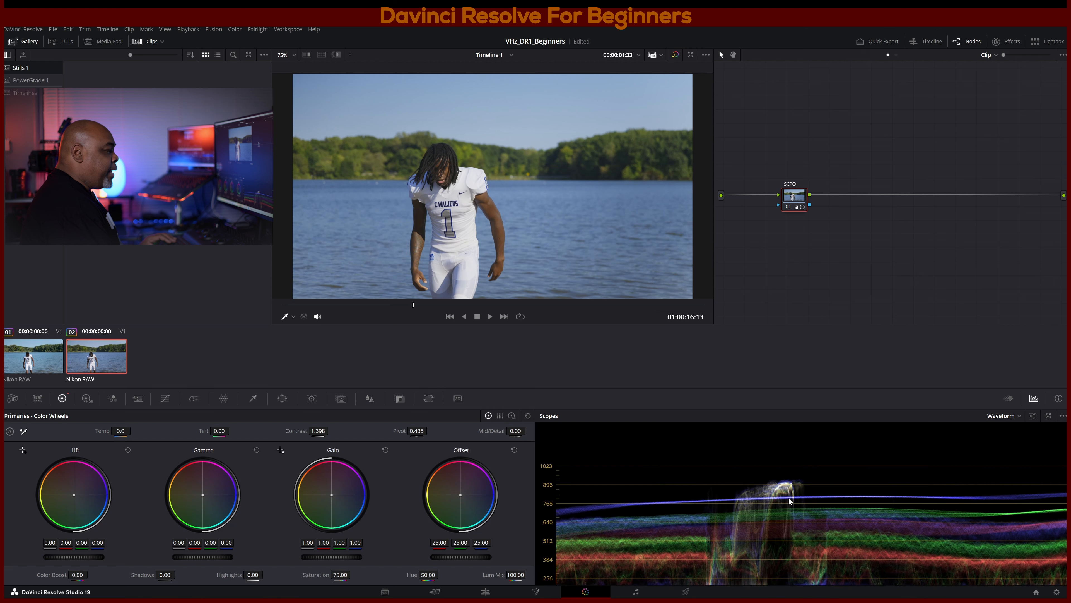
scroll(758, 511, down, 3)
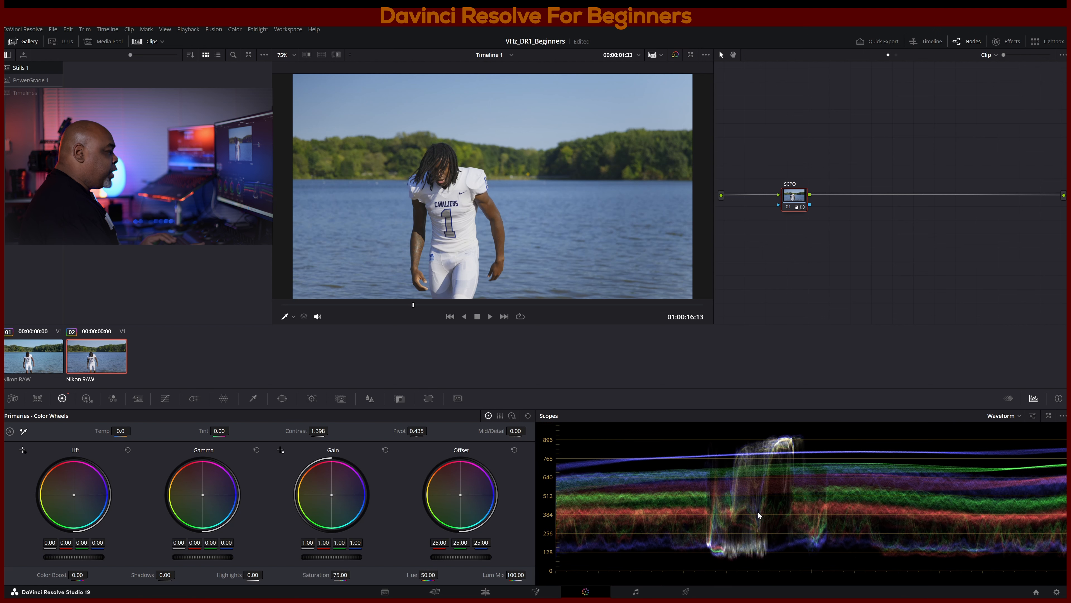
scroll(749, 509, up, 3)
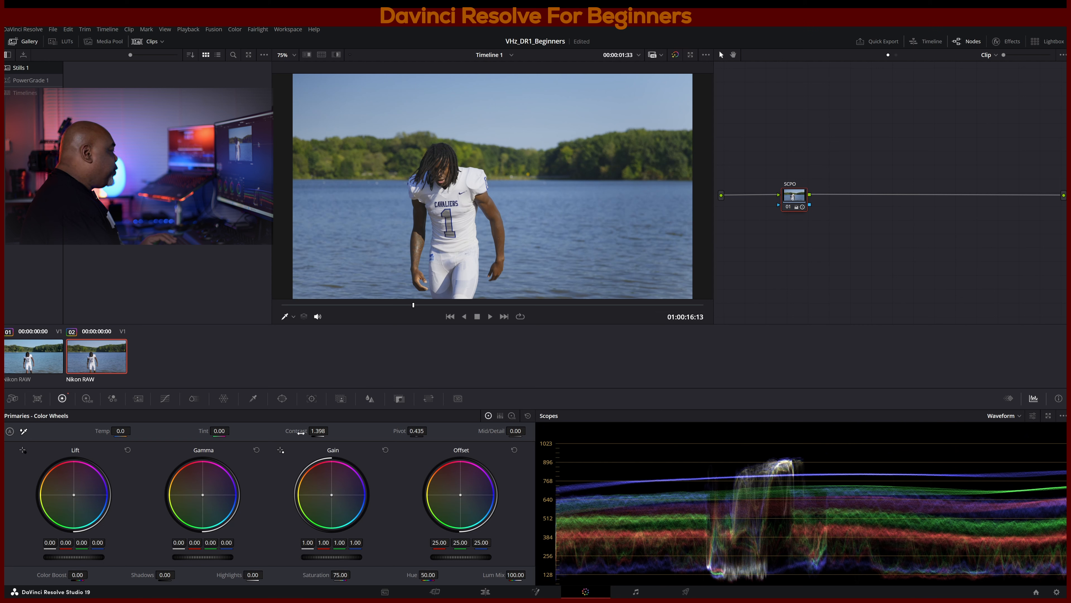
Step: Set the SCPO node's Contrast to 1.4 and its Pivot to 0.409
click(317, 431)
text(1)
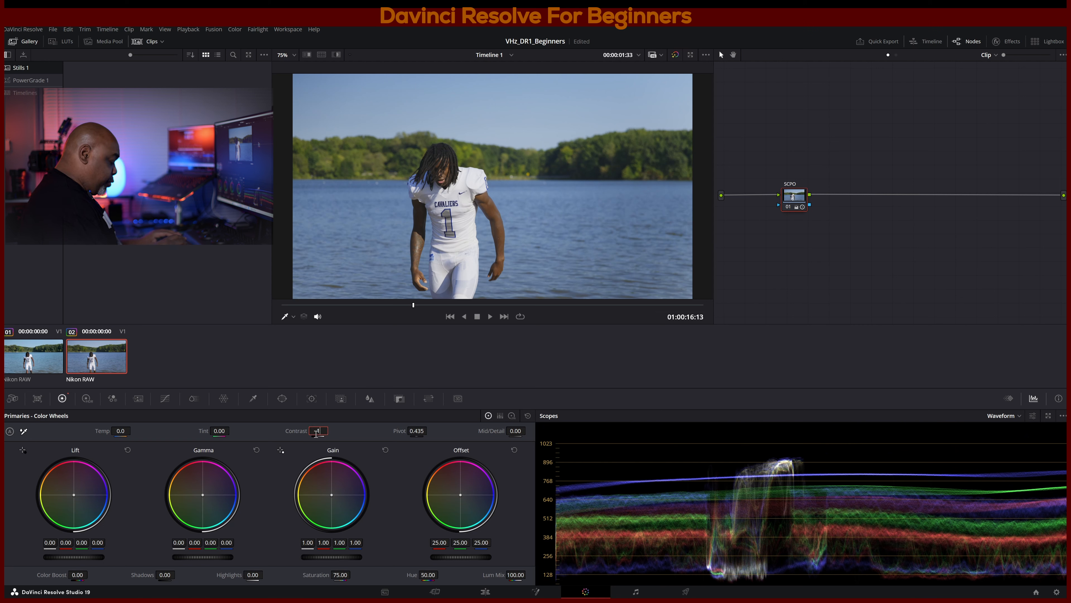
text(.4)
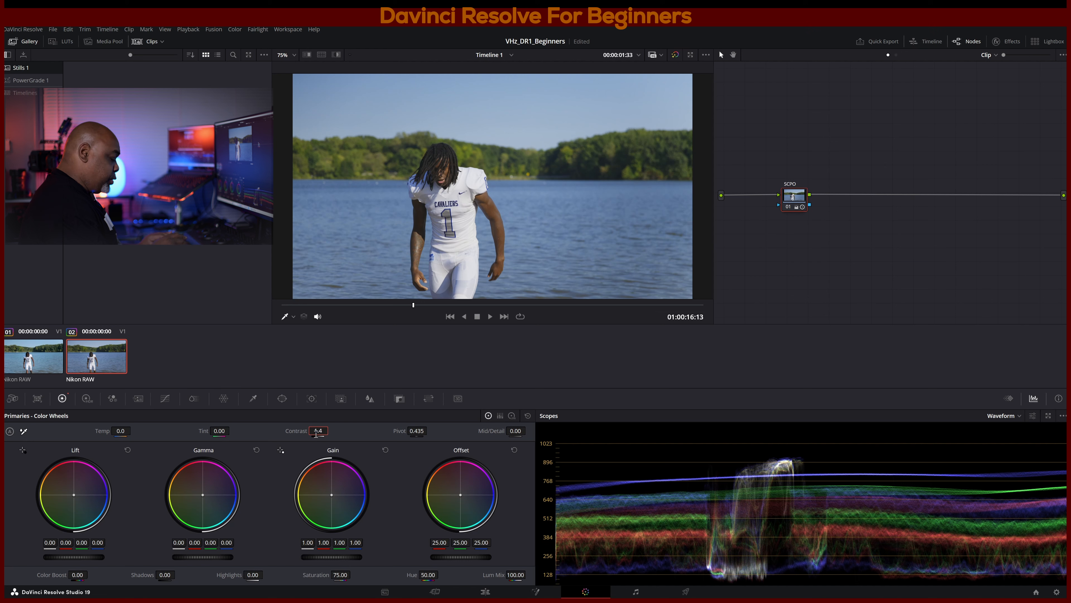
key(Return)
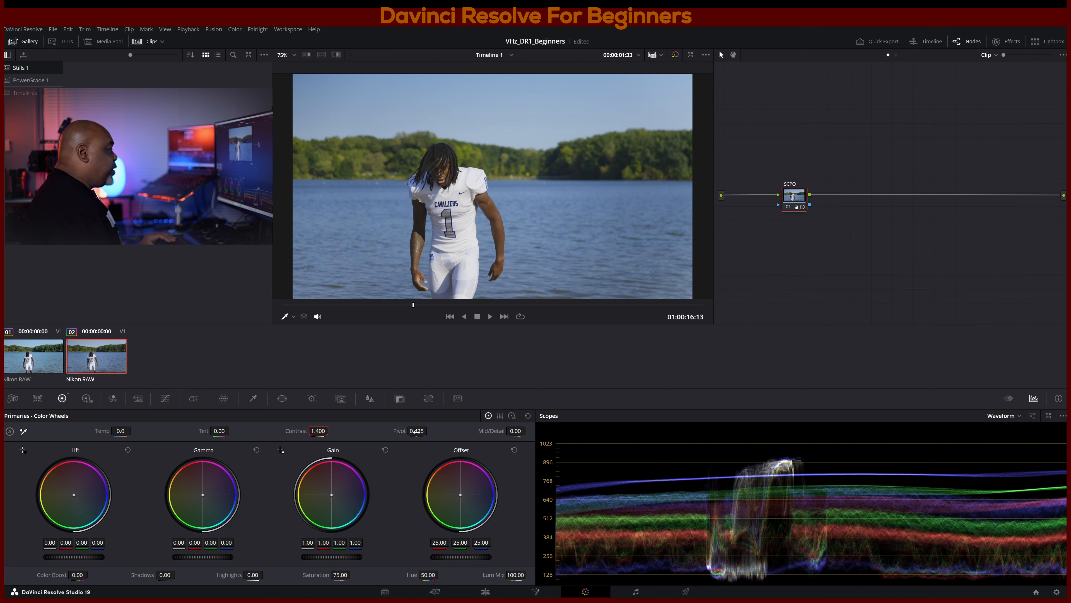
mouse_move(417, 431)
mouse_down()
mouse_move(401, 431)
mouse_move(422, 431)
mouse_move(412, 432)
mouse_up()
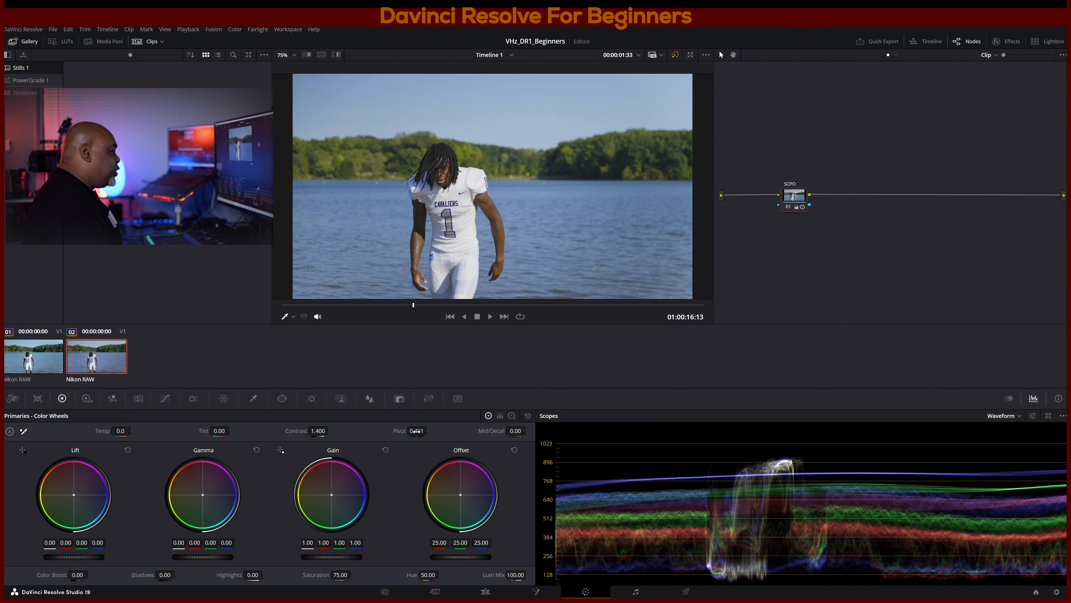
drag(418, 431, 431, 429)
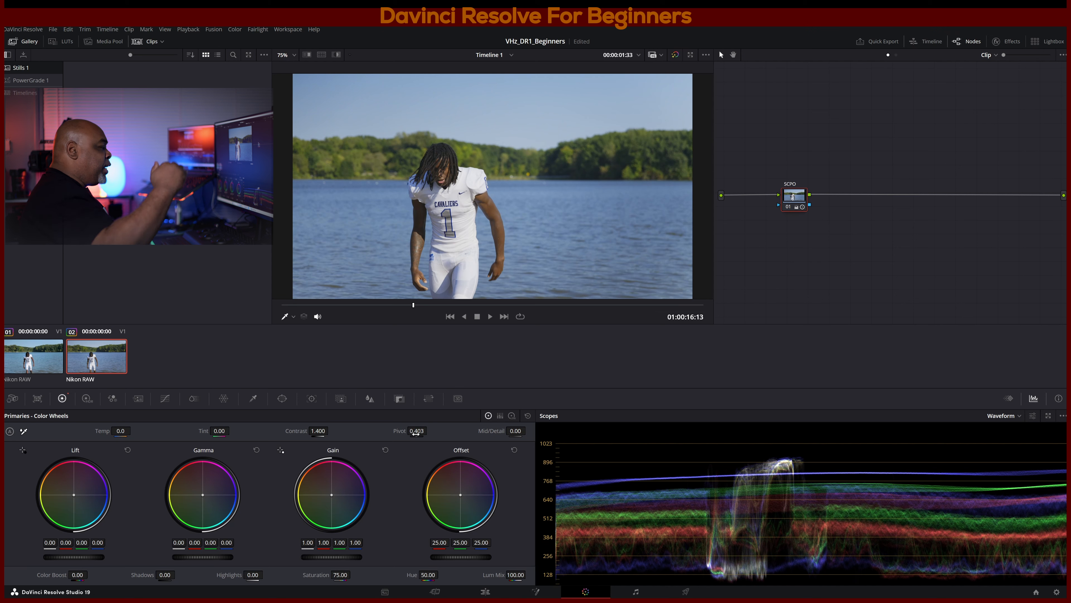
mouse_move(421, 432)
mouse_down()
mouse_move(400, 432)
mouse_move(423, 432)
mouse_up()
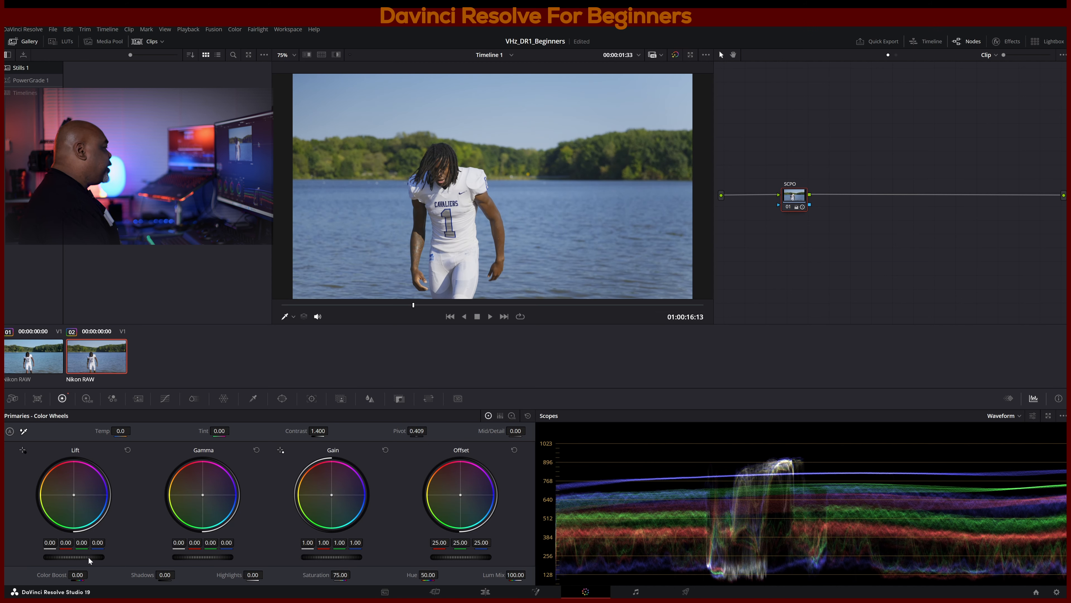
Step: Lower the SCPO node's master Lift to -0.03 using the waveform's shadow levels
scroll(605, 515, down, 2)
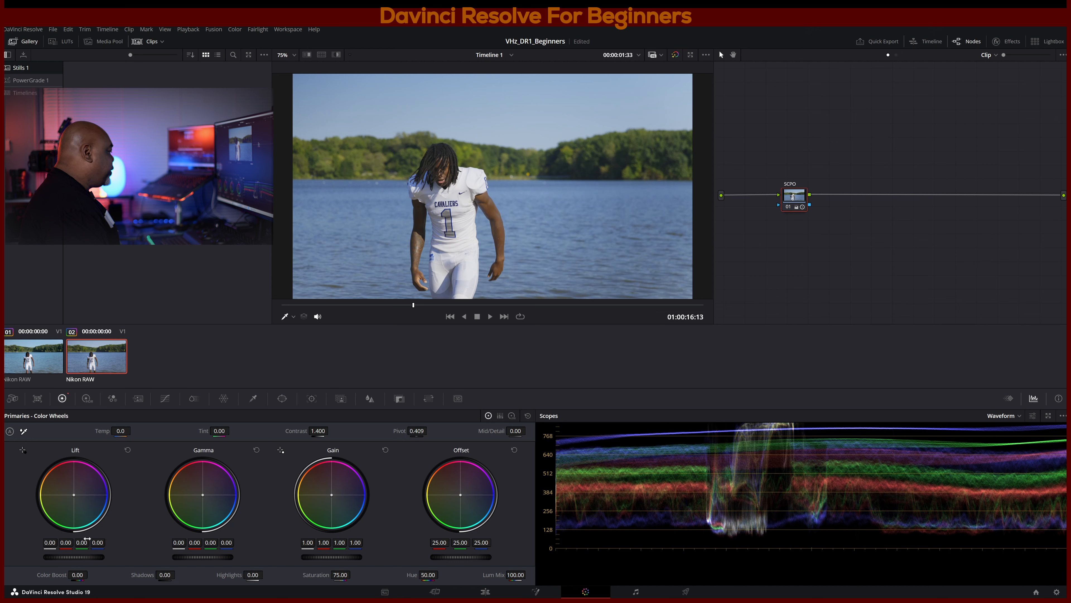
drag(80, 557, 72, 557)
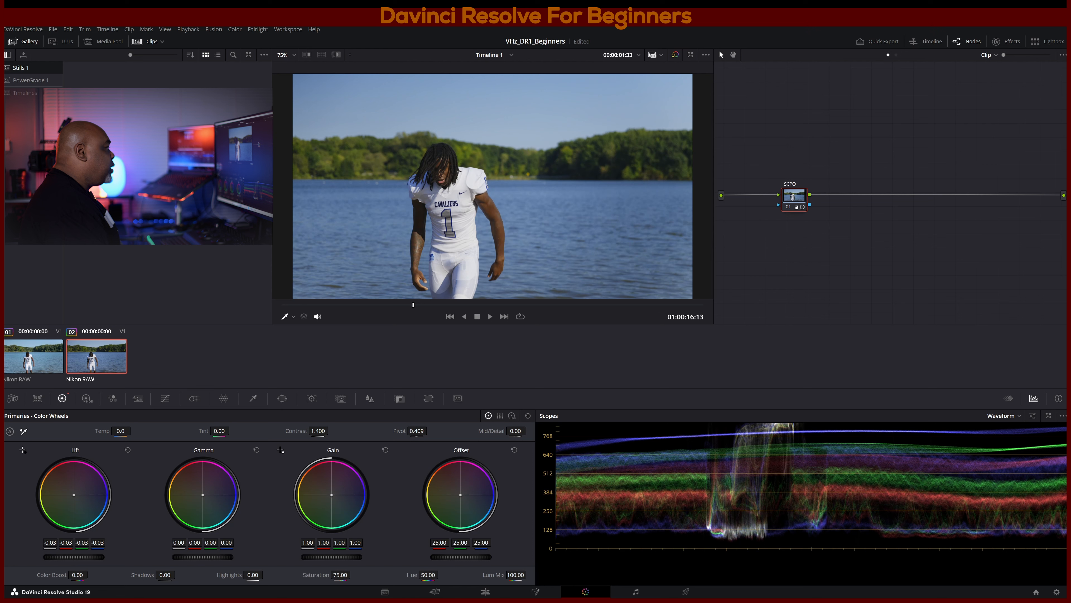
scroll(737, 506, up, 2)
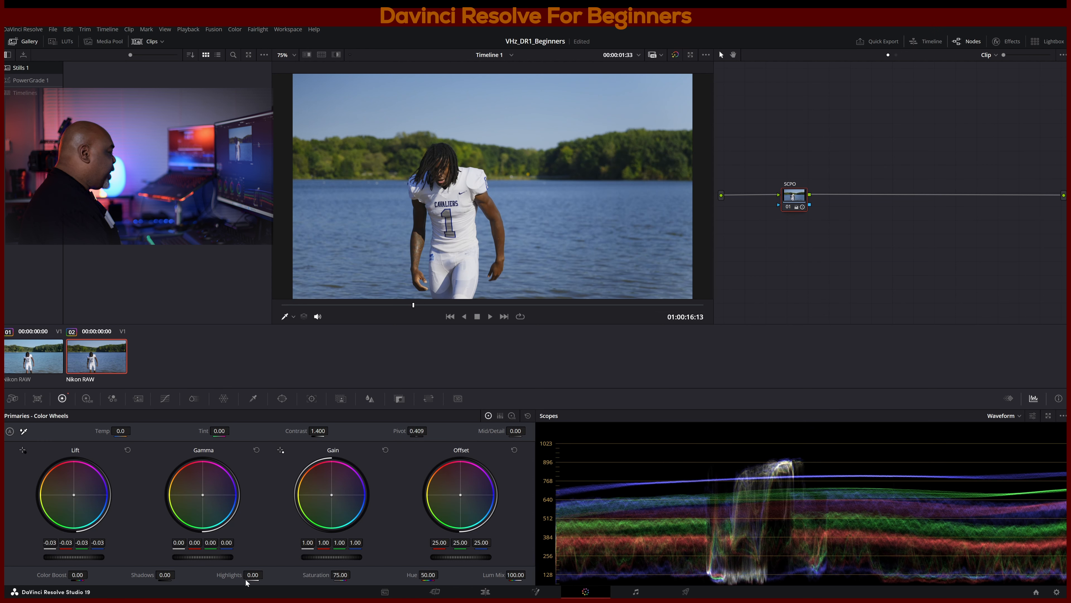
Step: Raise the SCPO node's Highlights to 21.50 and its master Gain to 1.03
drag(250, 574, 266, 573)
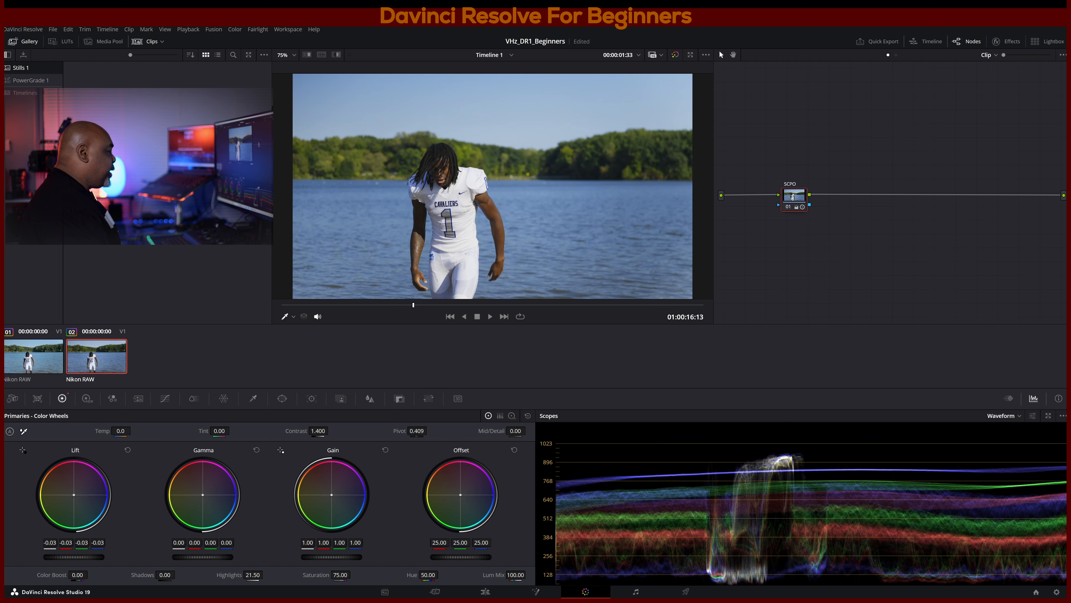
drag(332, 557, 338, 557)
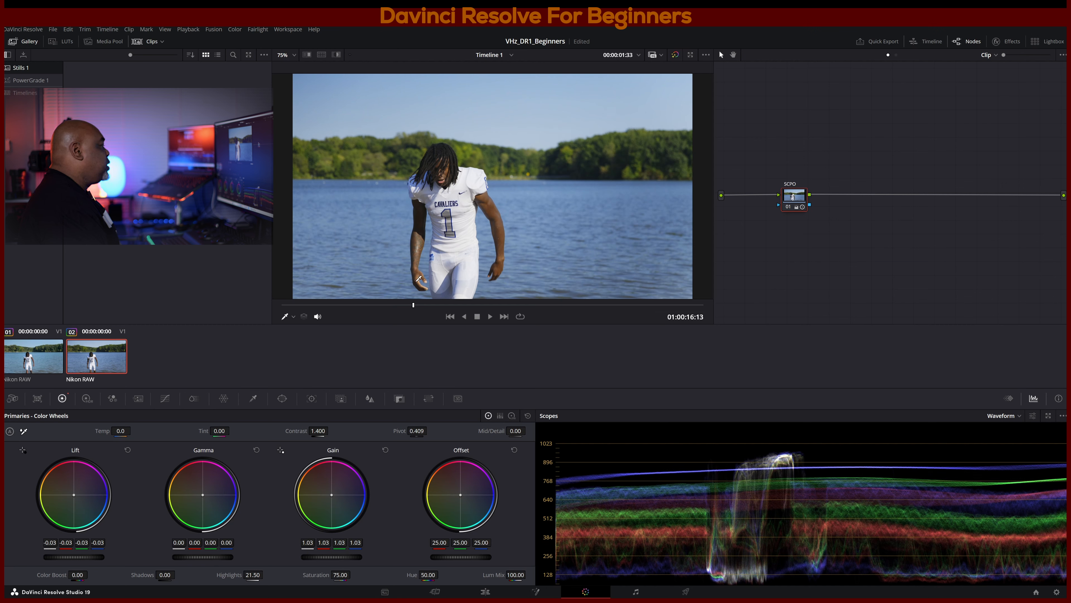
Step: Play back the graded copy from near its start and park the playhead at 01:00:16:23
drag(413, 305, 318, 306)
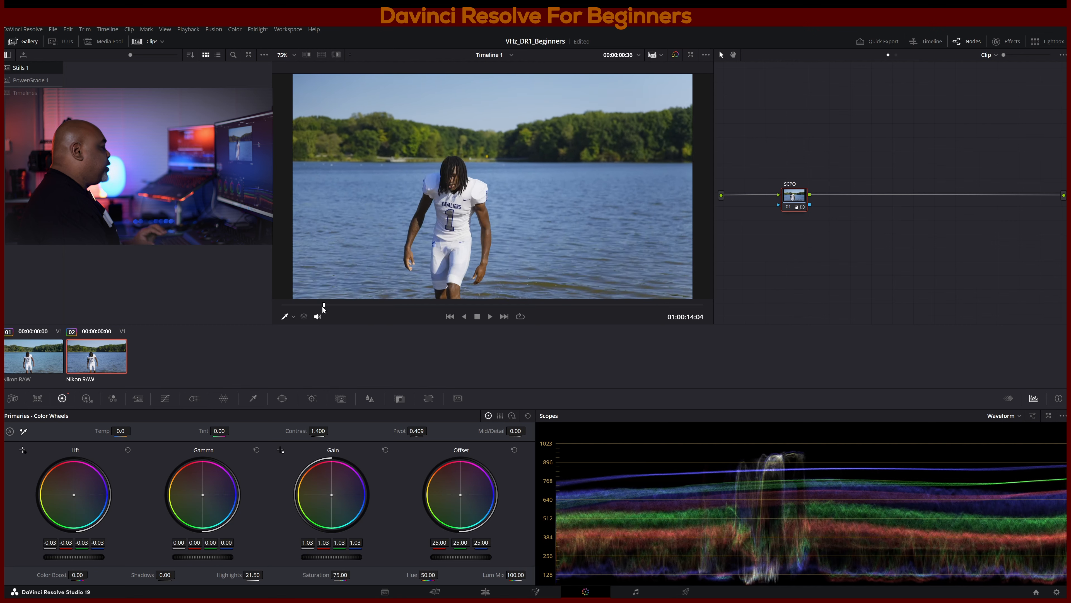
key(space)
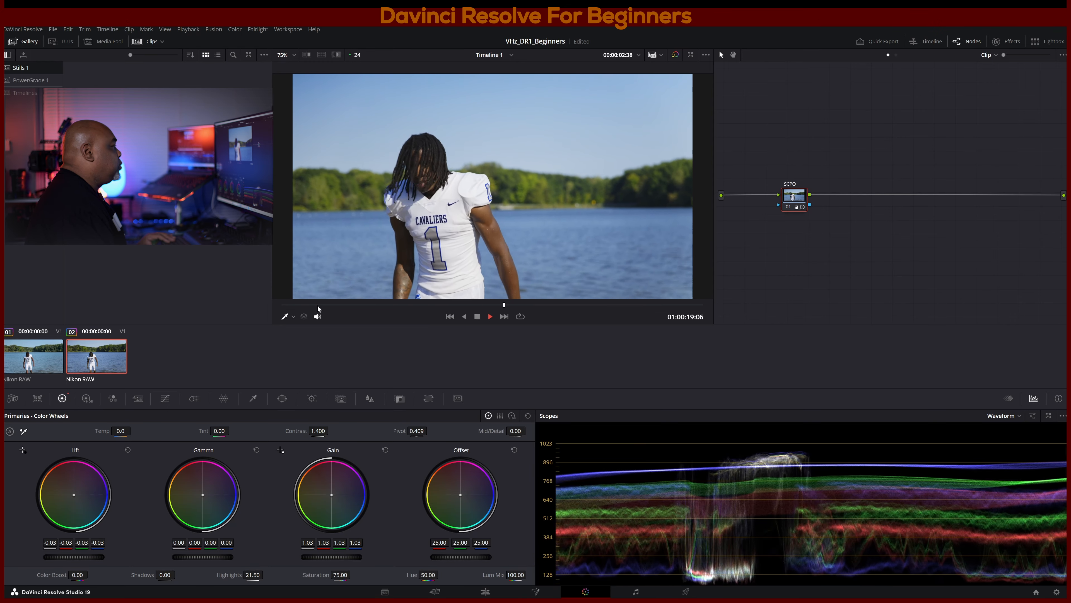
key(space)
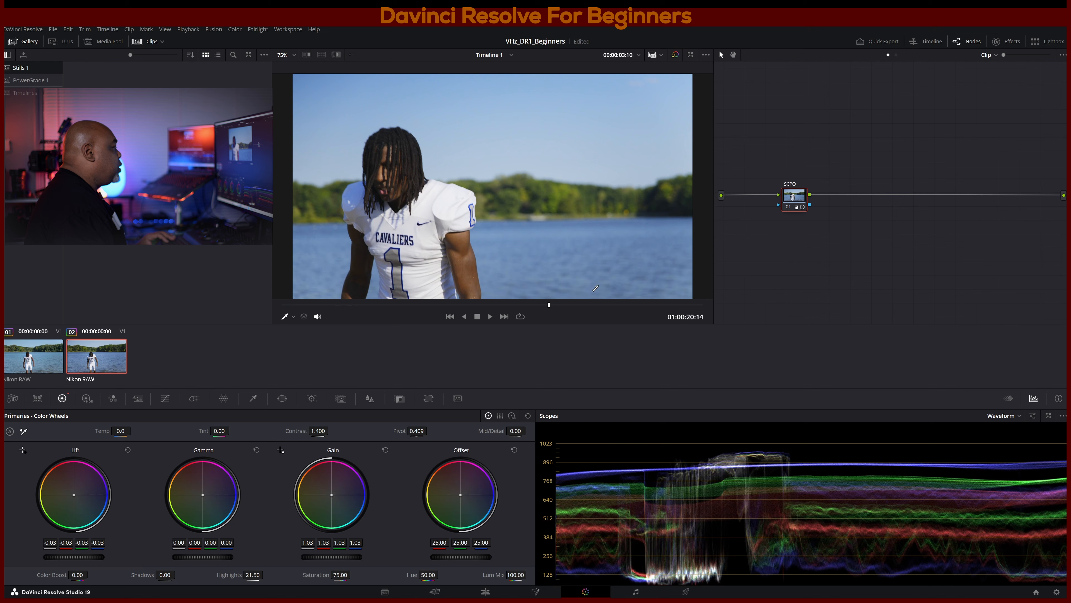
drag(549, 302, 453, 305)
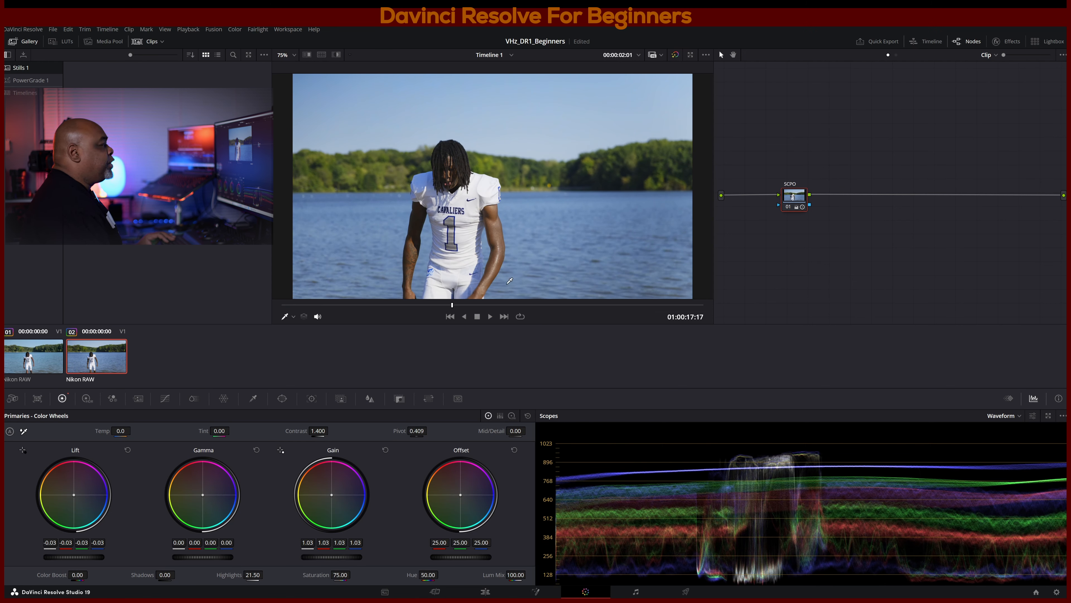
drag(453, 305, 427, 299)
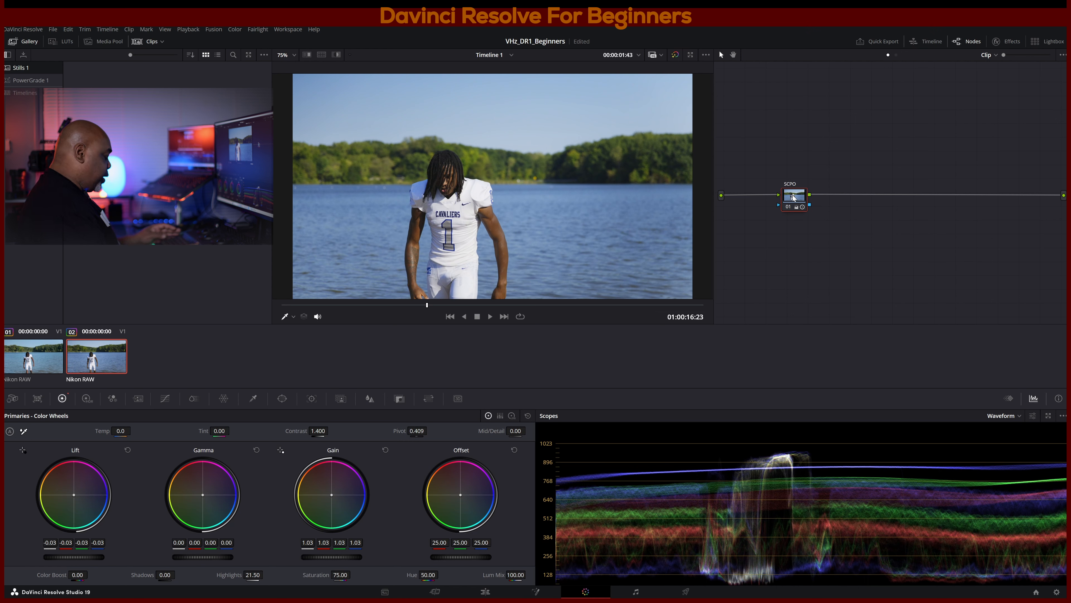
Step: Add a serial node labelled Skin after the SCPO node and open its 3D Qualifier
key(alt+s)
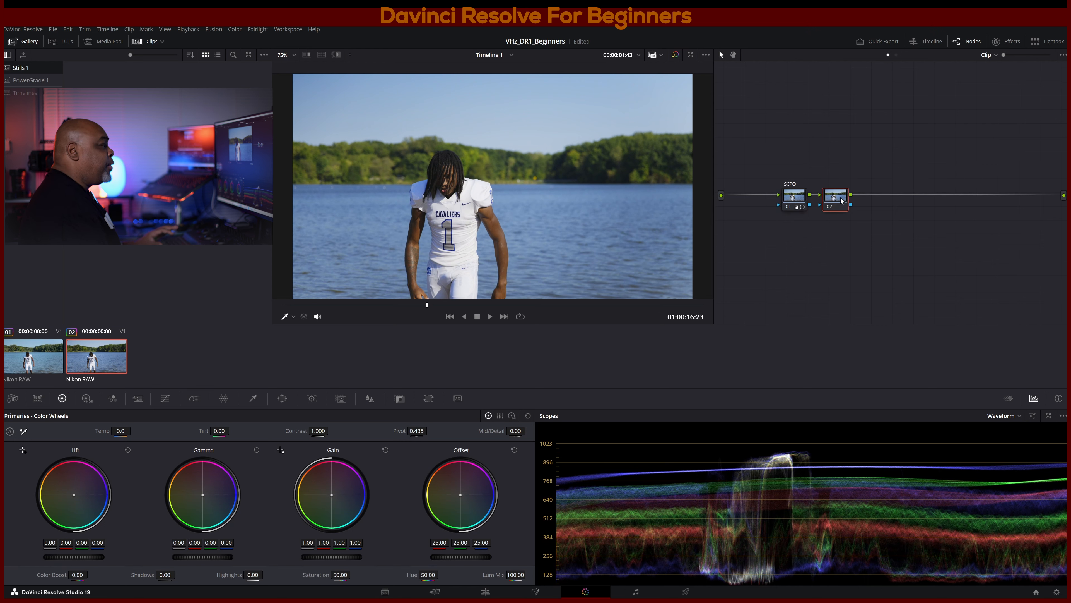
right_click(842, 197)
click(872, 219)
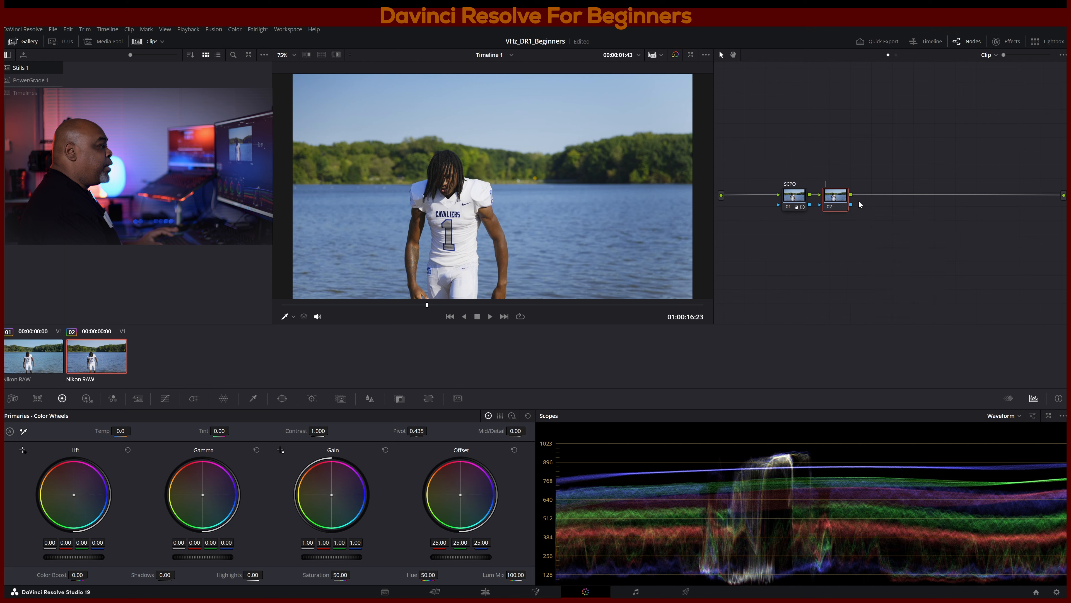
text(Sk)
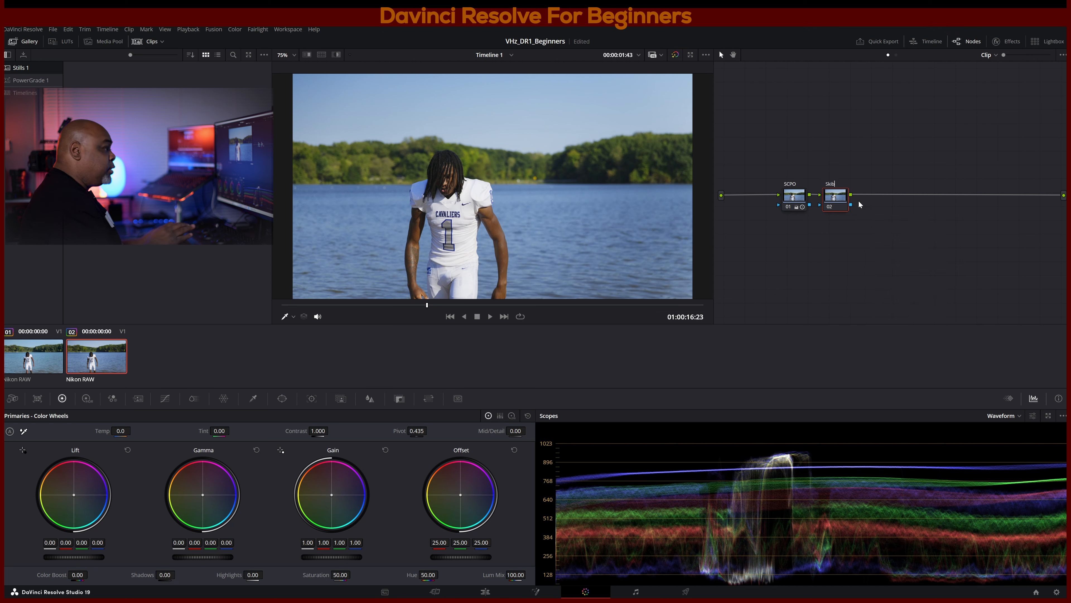
text(in)
key(Return)
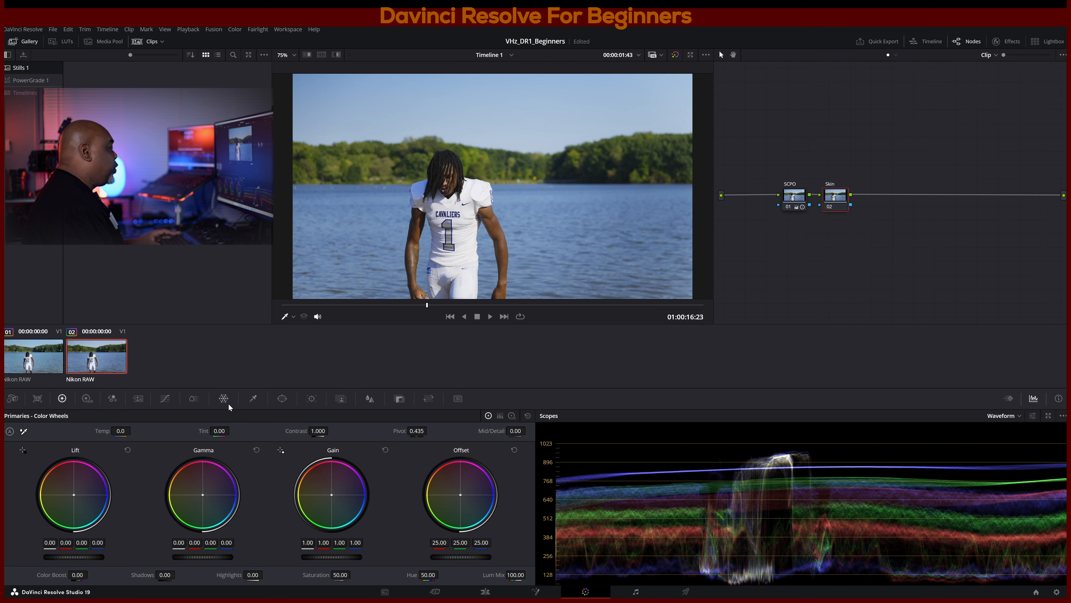
click(253, 399)
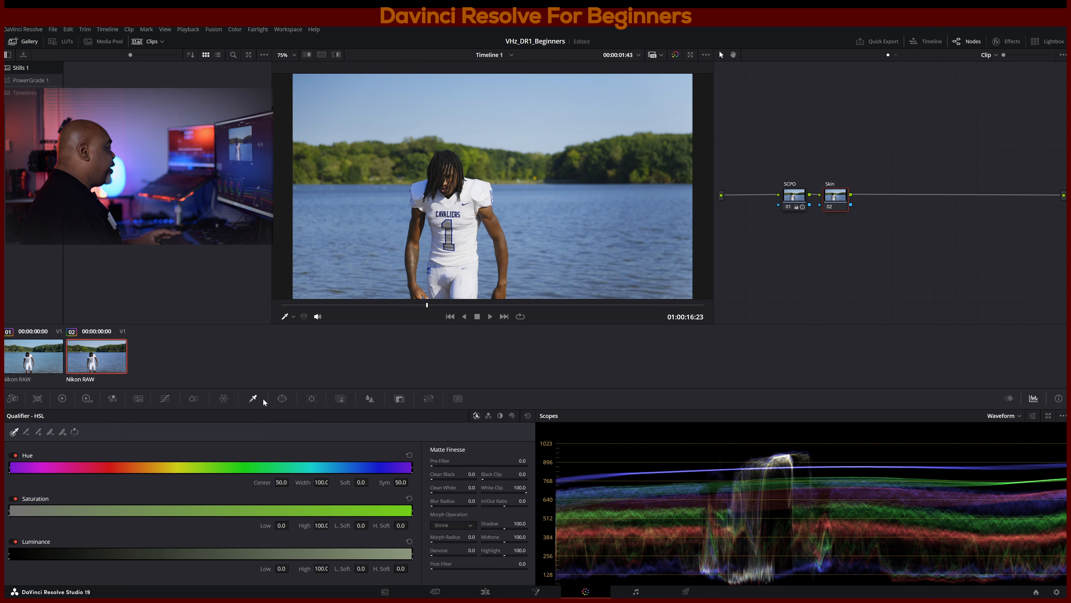
click(512, 415)
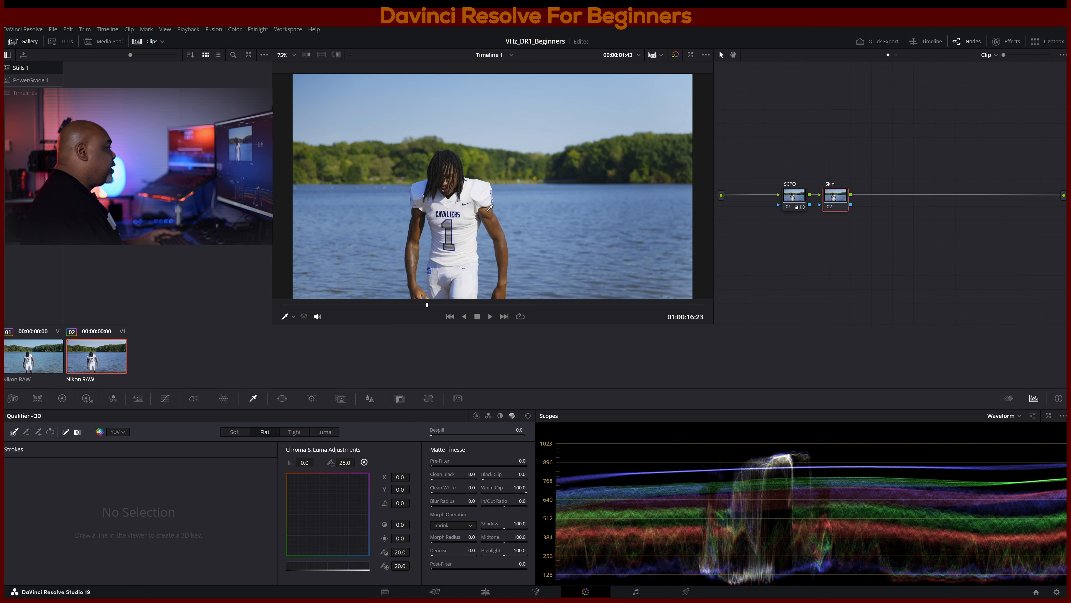
Step: Try keying the skin in Highlight view with strokes on both arms, Clean Black 32.4 and Clean White 33.0, and reset the qualifier
drag(487, 211, 502, 289)
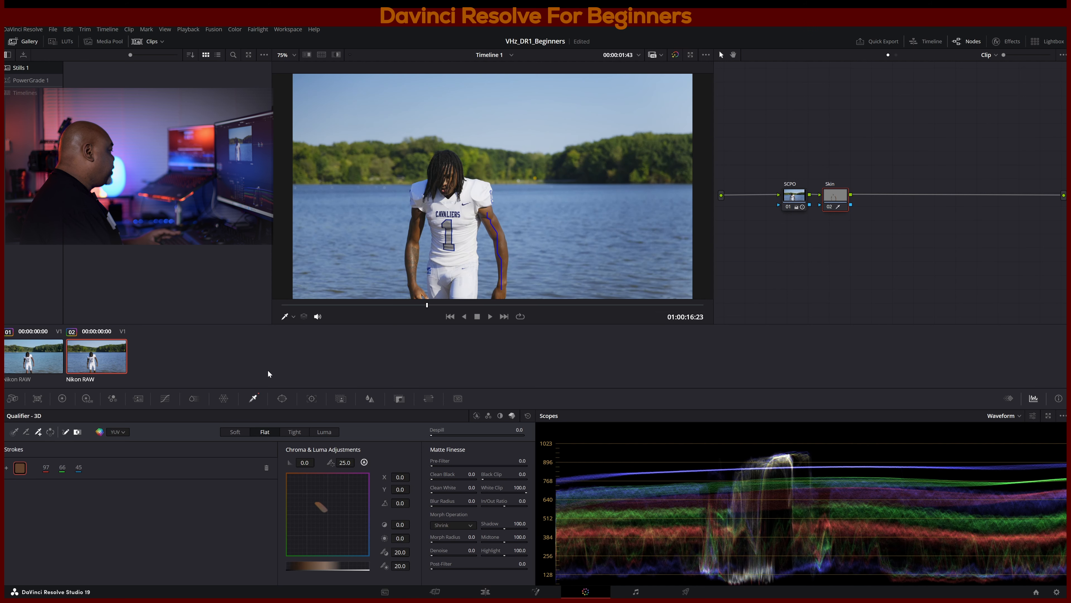
drag(421, 226, 416, 292)
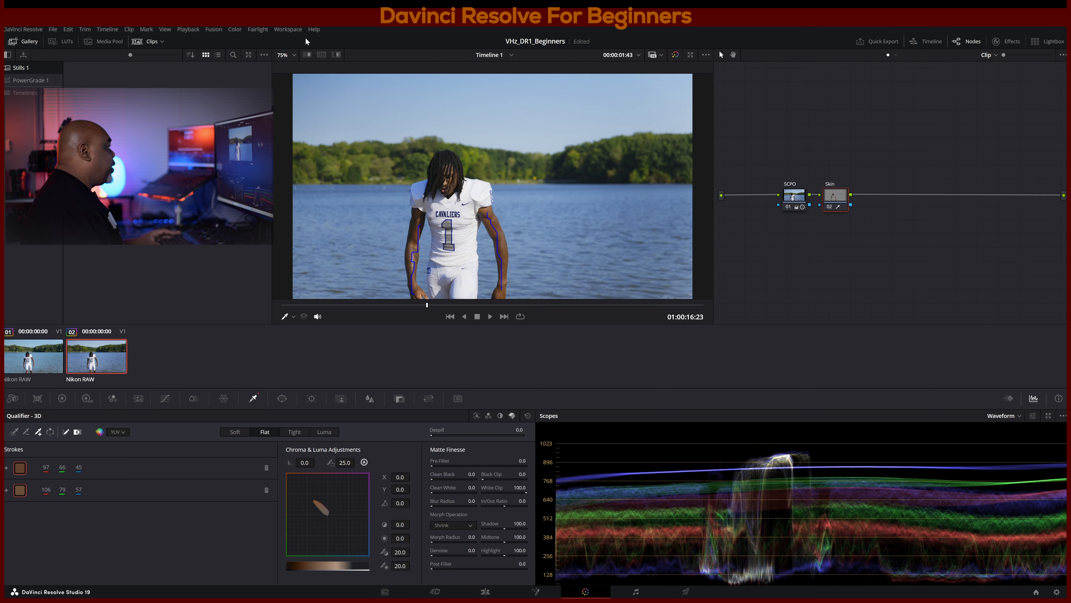
click(336, 55)
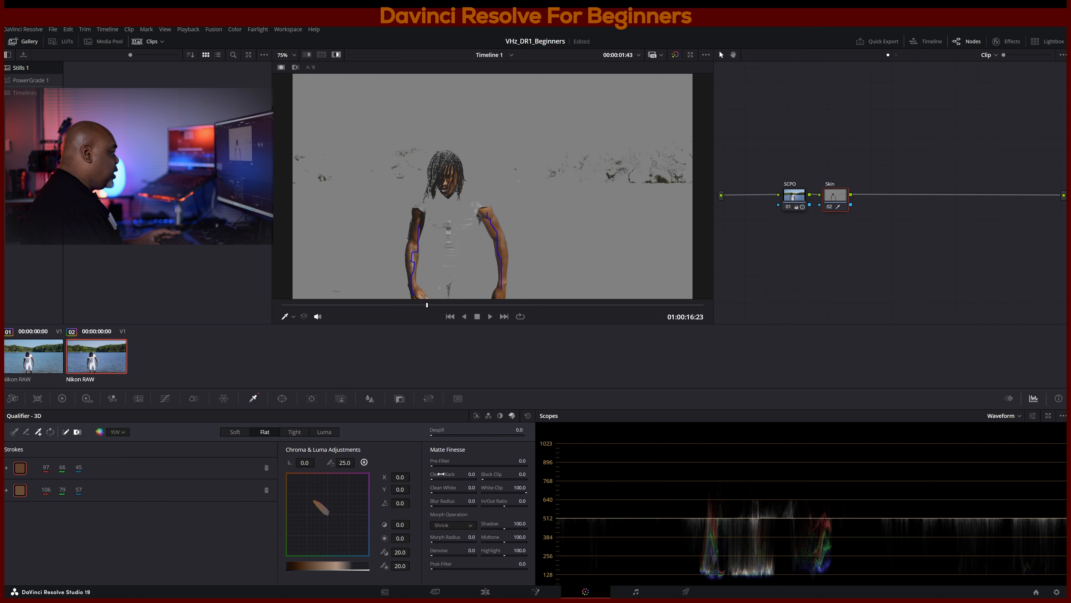
drag(432, 479, 442, 493)
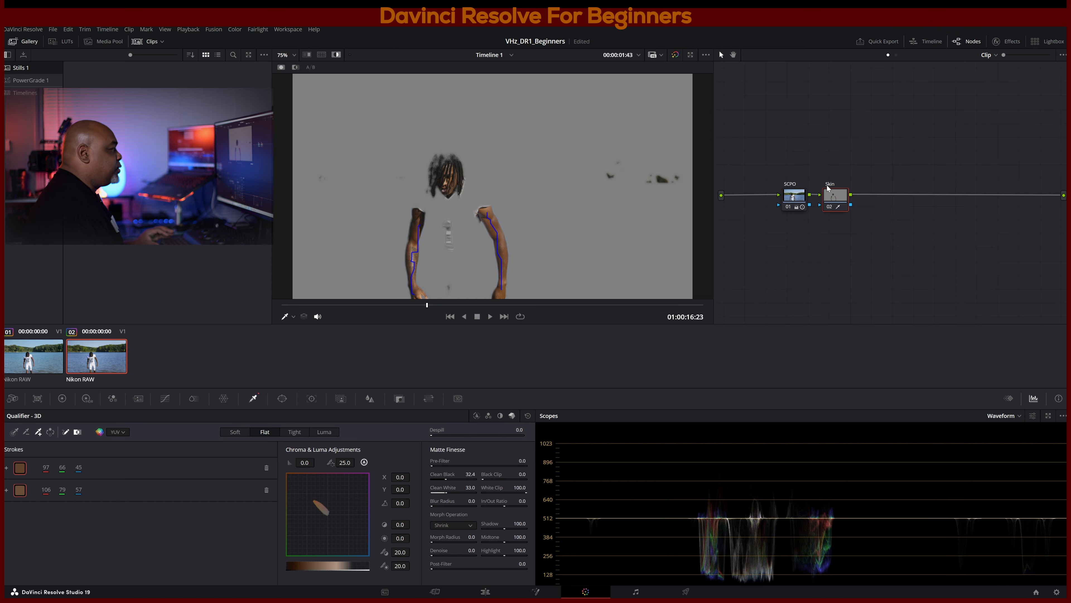
click(527, 416)
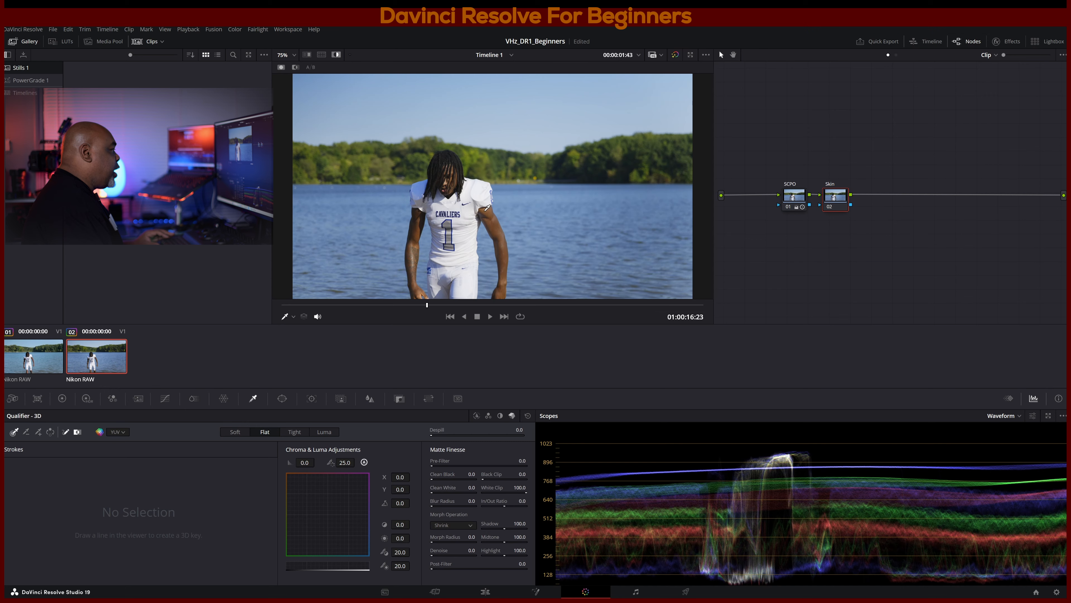
Step: Sample the skin down both of the player's arms for the 3D key and compare the highlighted selection with the full image
mouse_move(487, 209)
mouse_down()
mouse_move(503, 235)
mouse_move(503, 292)
mouse_up()
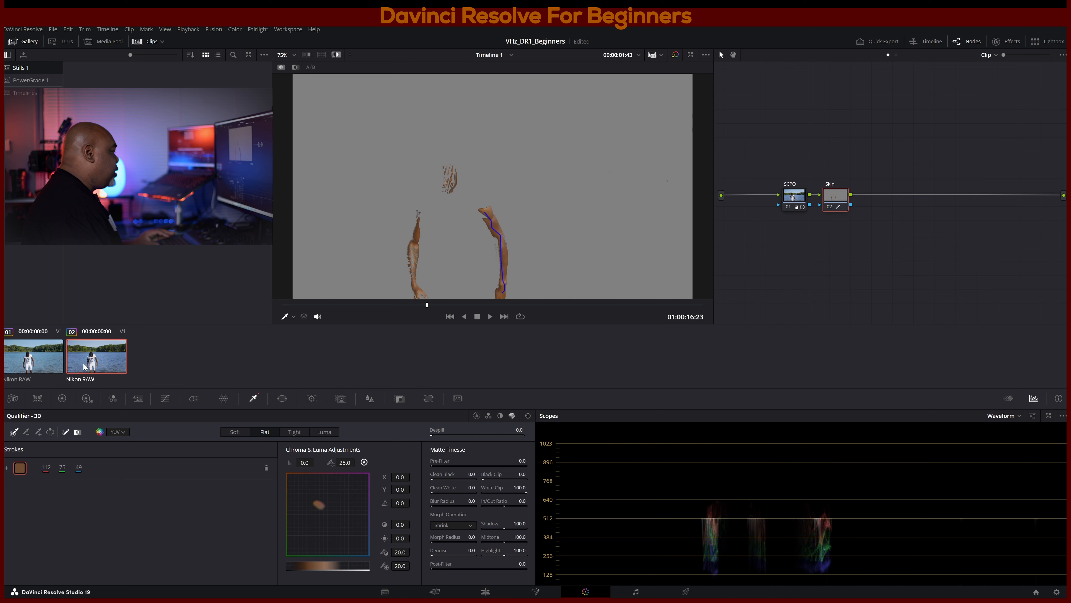
click(38, 431)
drag(417, 226, 414, 289)
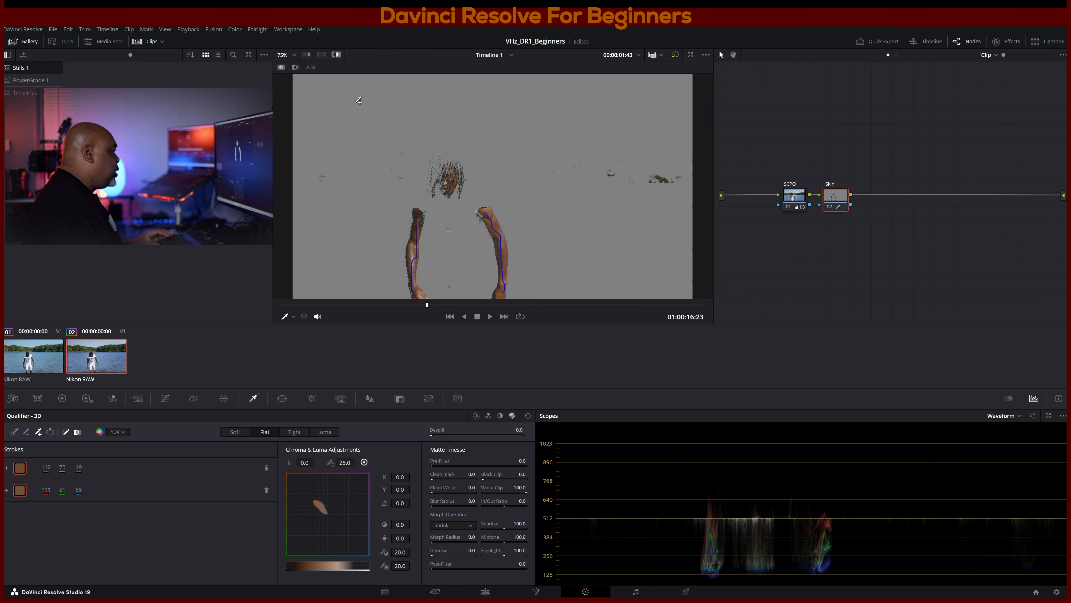
click(336, 54)
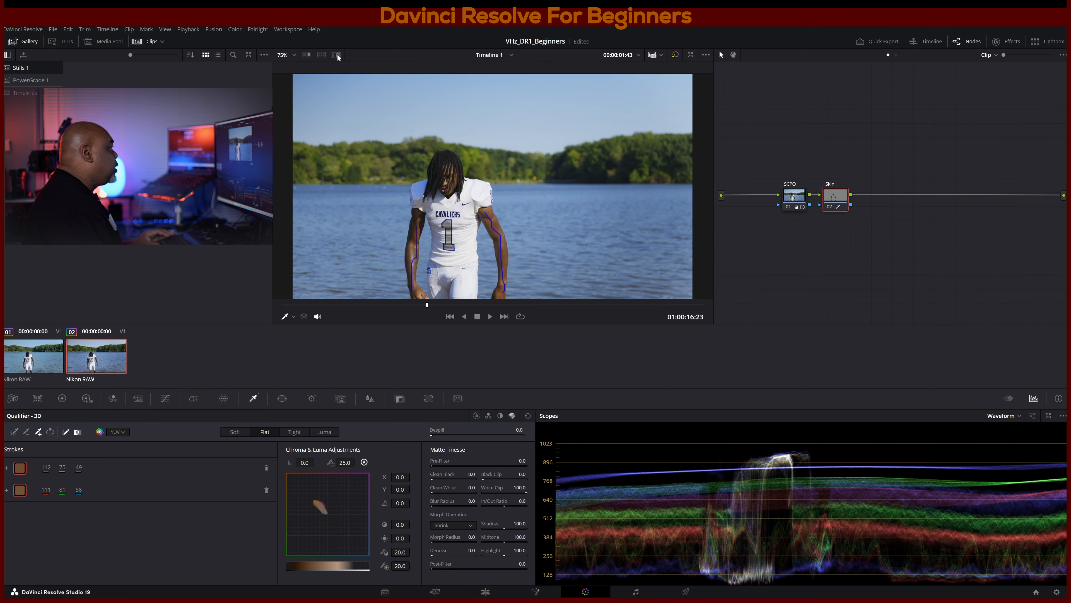
click(336, 54)
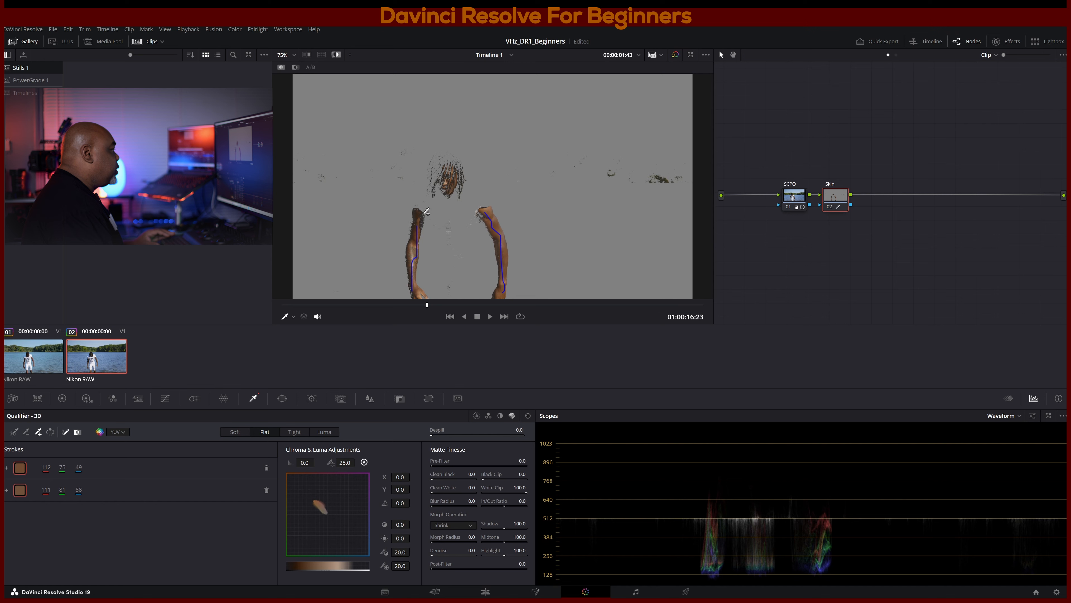
Step: Add a sample from the shaded upper arm to the skin key, and try a forearm stroke before undoing it
drag(419, 212, 420, 220)
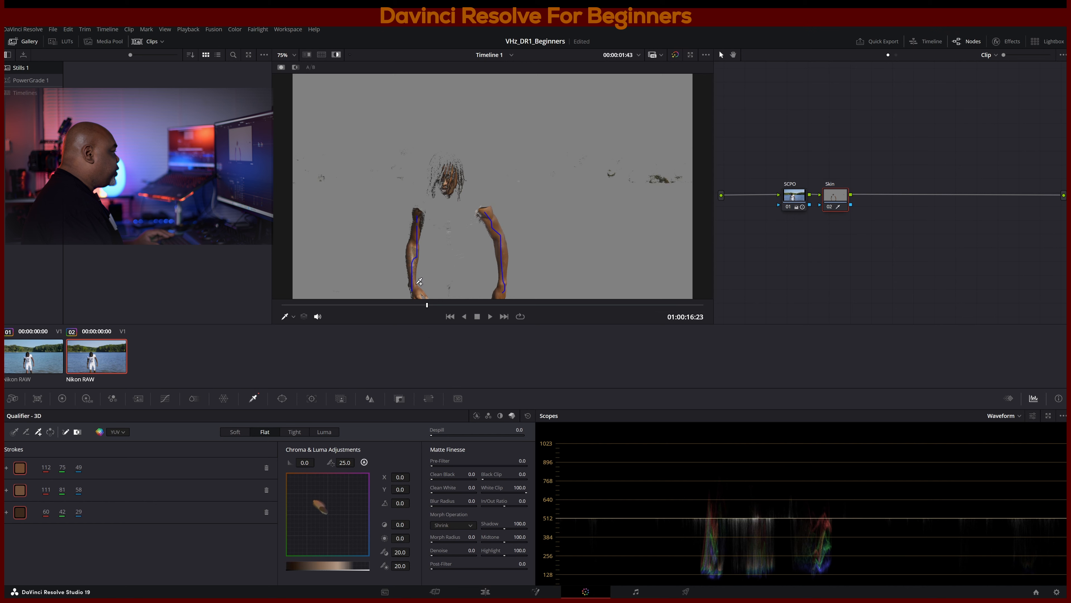
drag(414, 287, 412, 252)
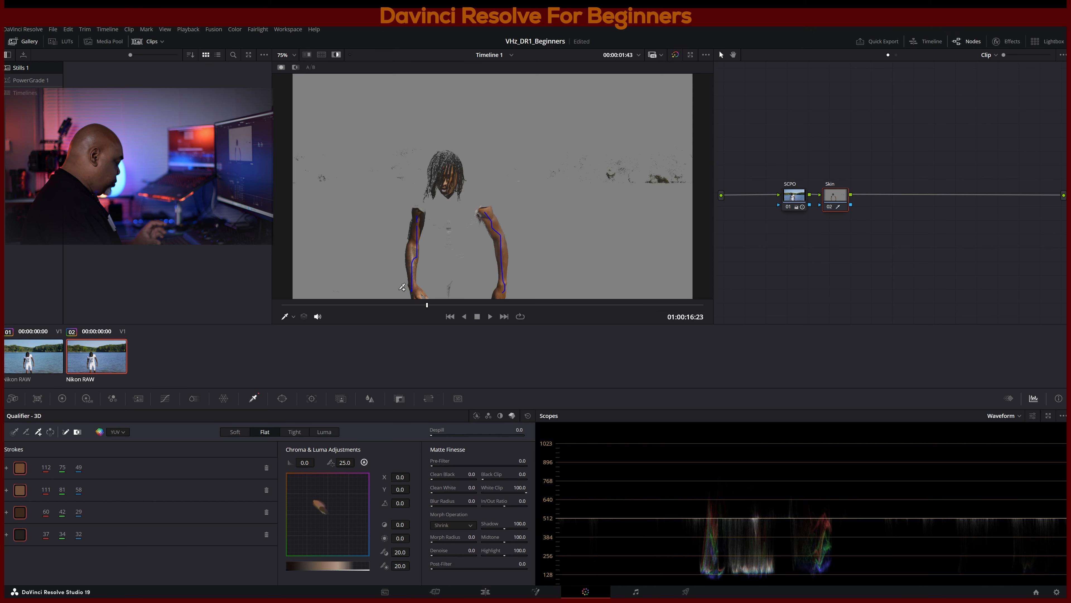
key(ctrl+z)
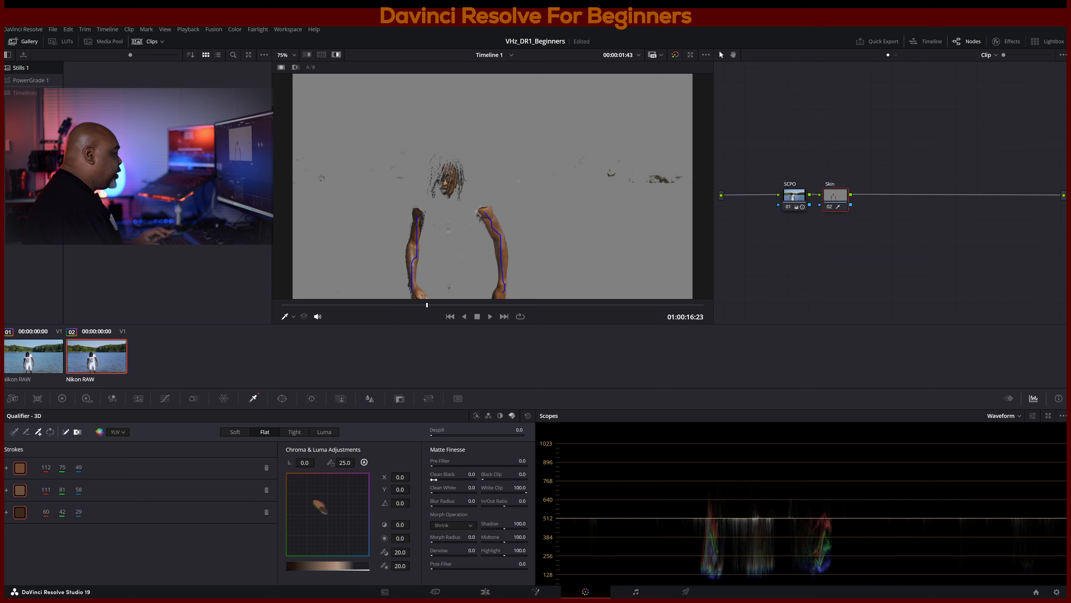
Step: Refine the skin matte with Clean Black 13.8 and Clean White 14.3, and show the full image without the sample strokes
drag(433, 479, 436, 480)
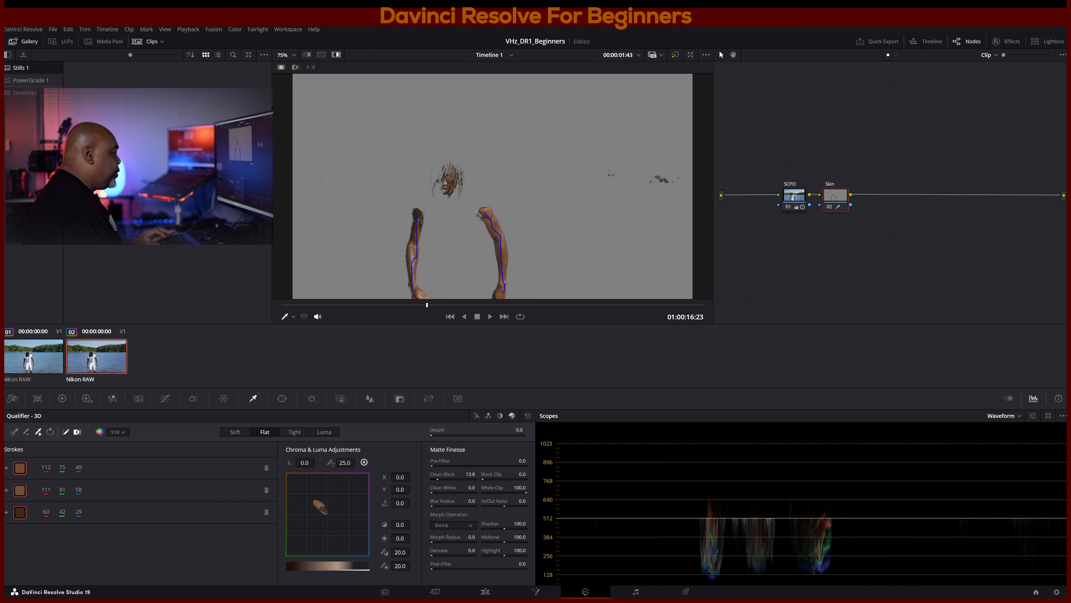
drag(431, 492, 437, 492)
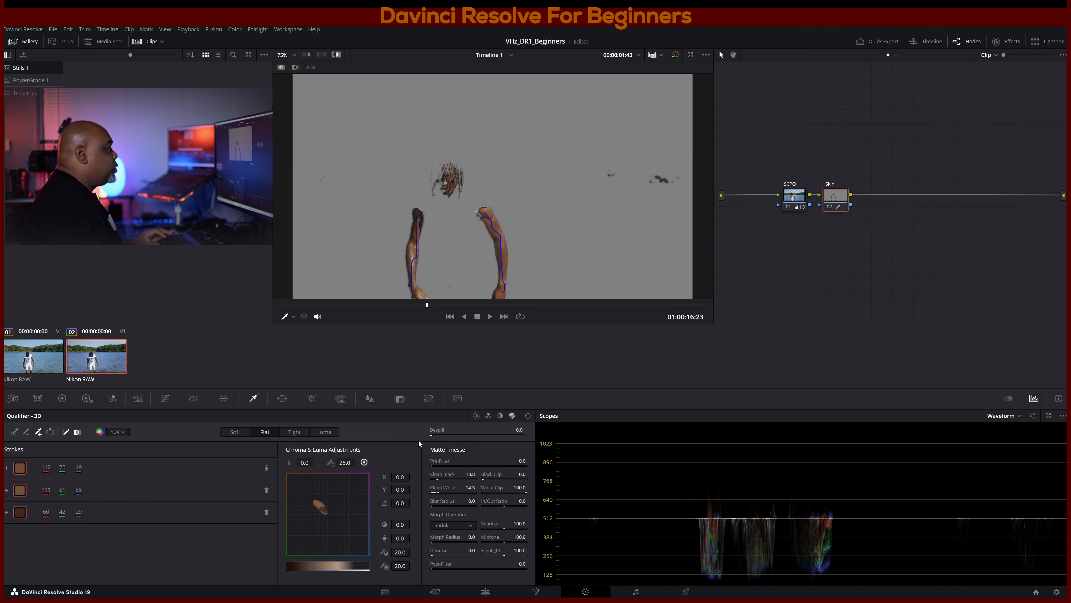
click(338, 54)
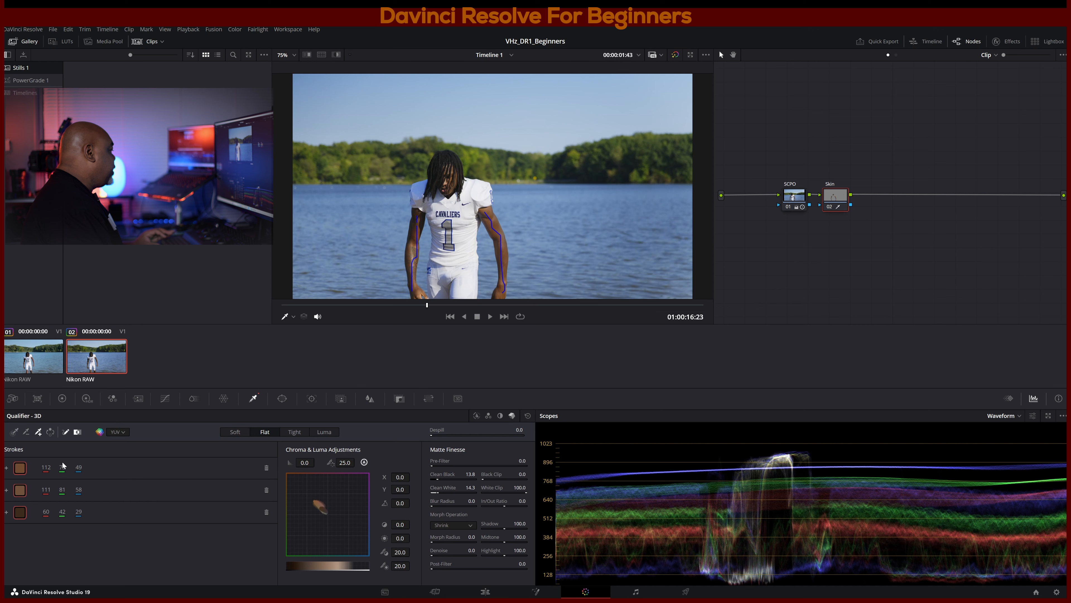
click(62, 434)
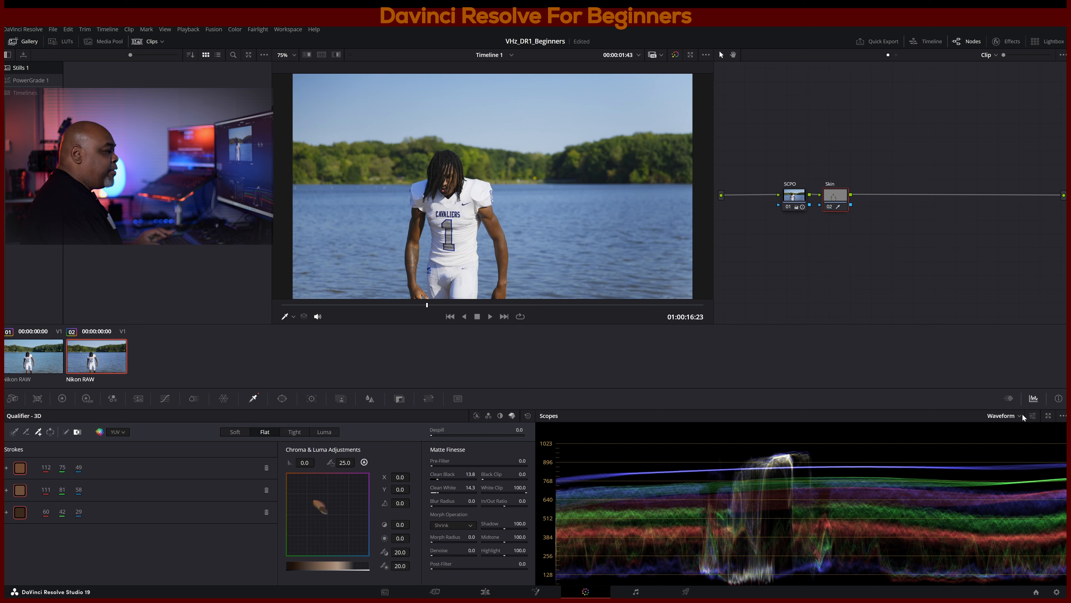
Step: Switch the scopes to Vectorscope and shift the highlighted skin's point on the Hue Vs Hue curve to Input Hue 281.86, Hue Rotate 12.08
click(1013, 447)
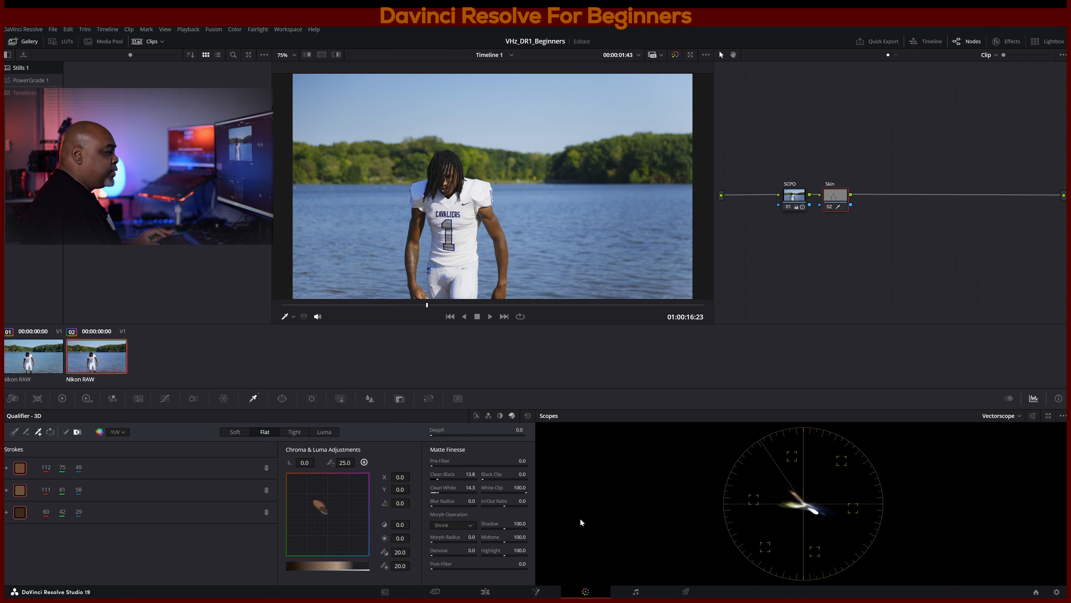
click(166, 398)
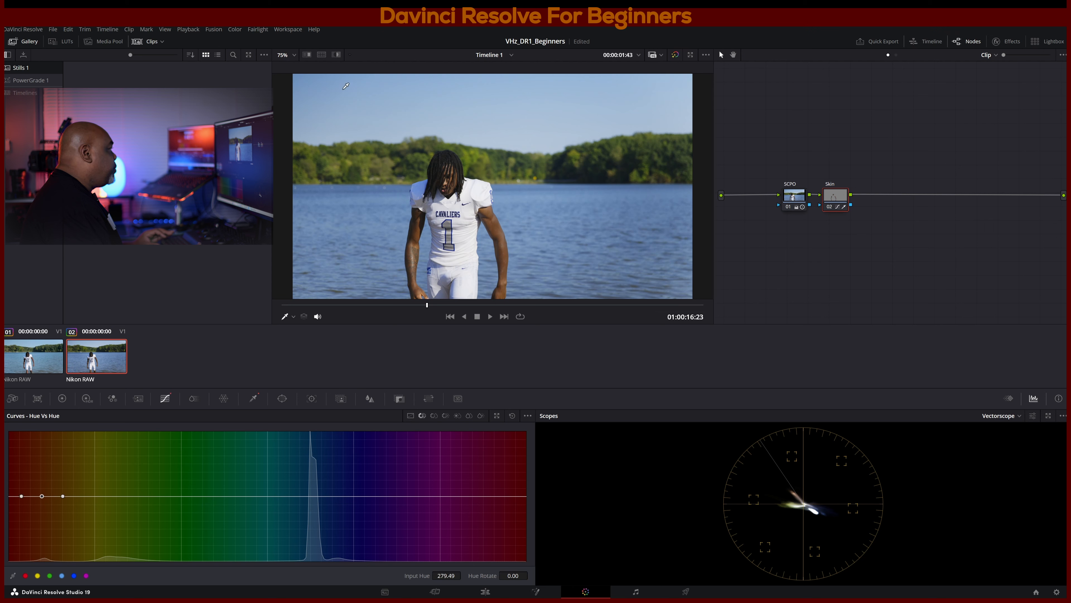
click(337, 54)
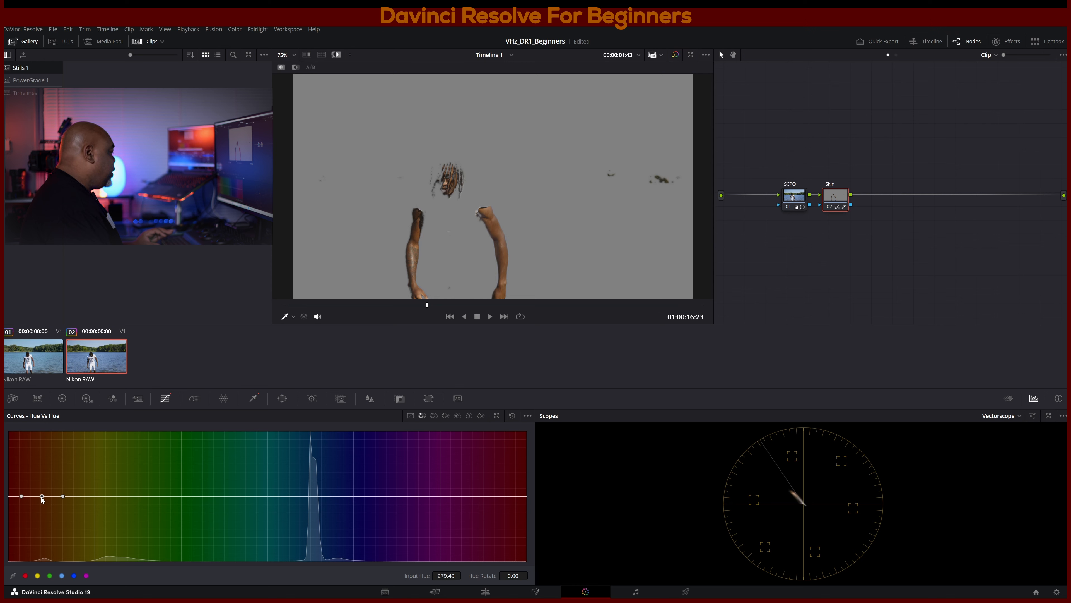
drag(42, 499, 48, 496)
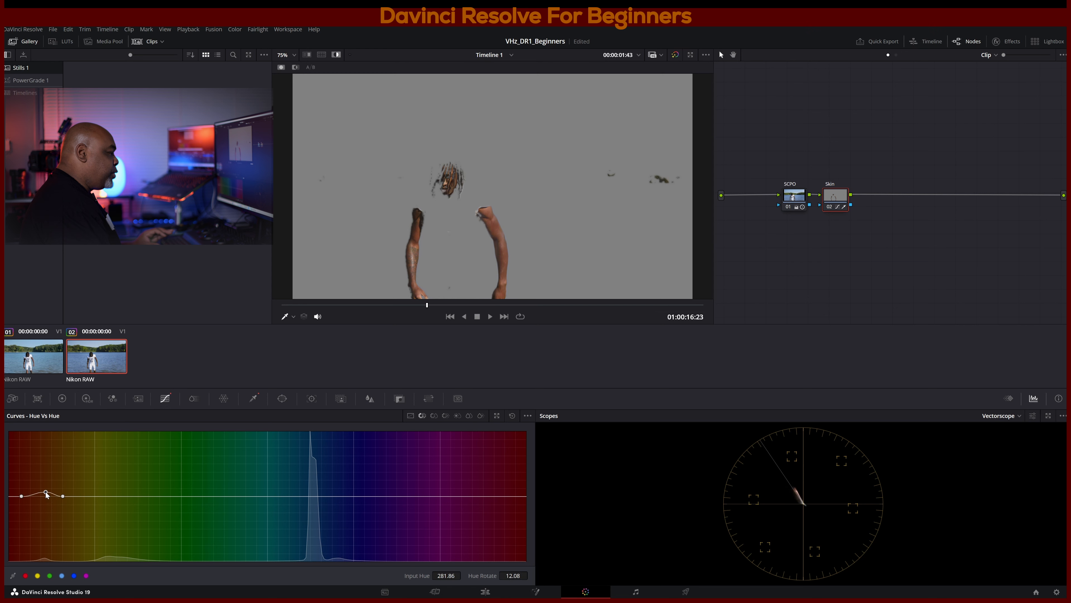